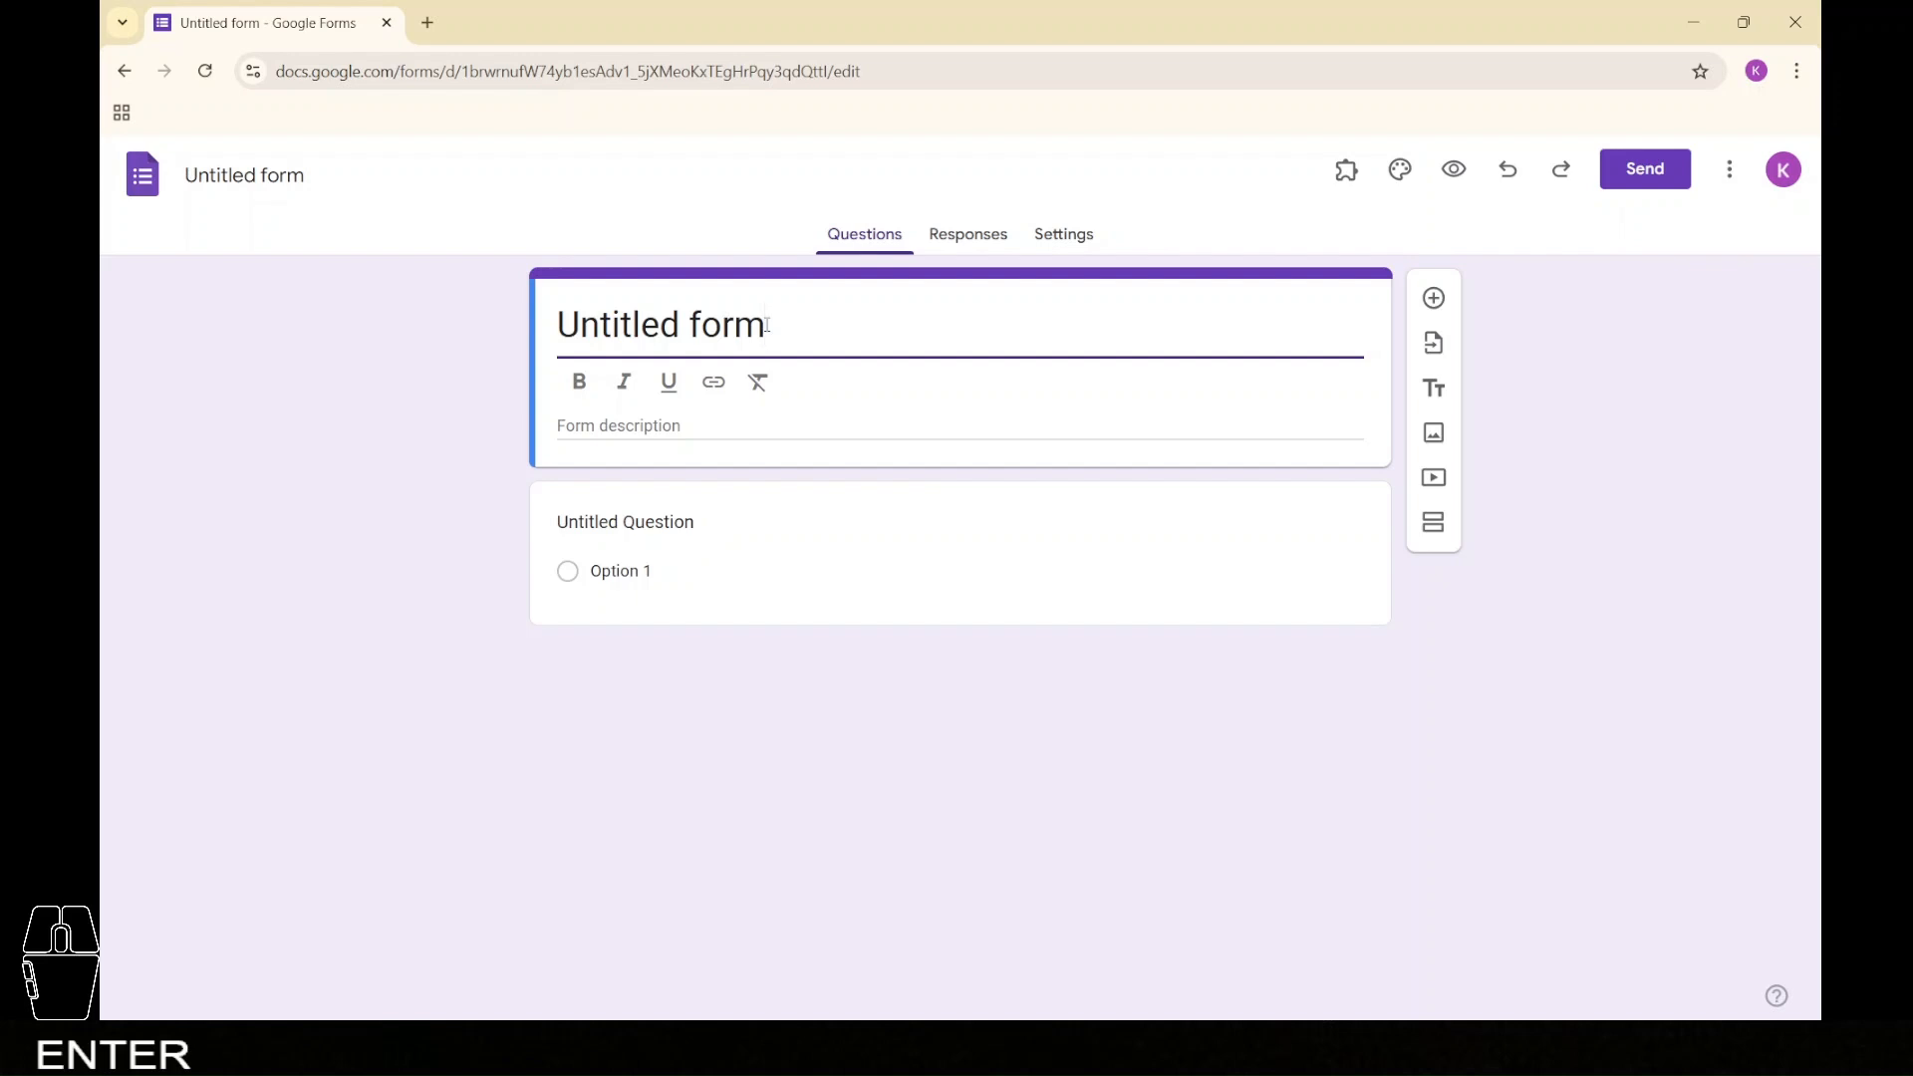
Title the form "Cultural Event Feedback" and apply the same name to the form file
left_click_drag(767, 325, 541, 346)
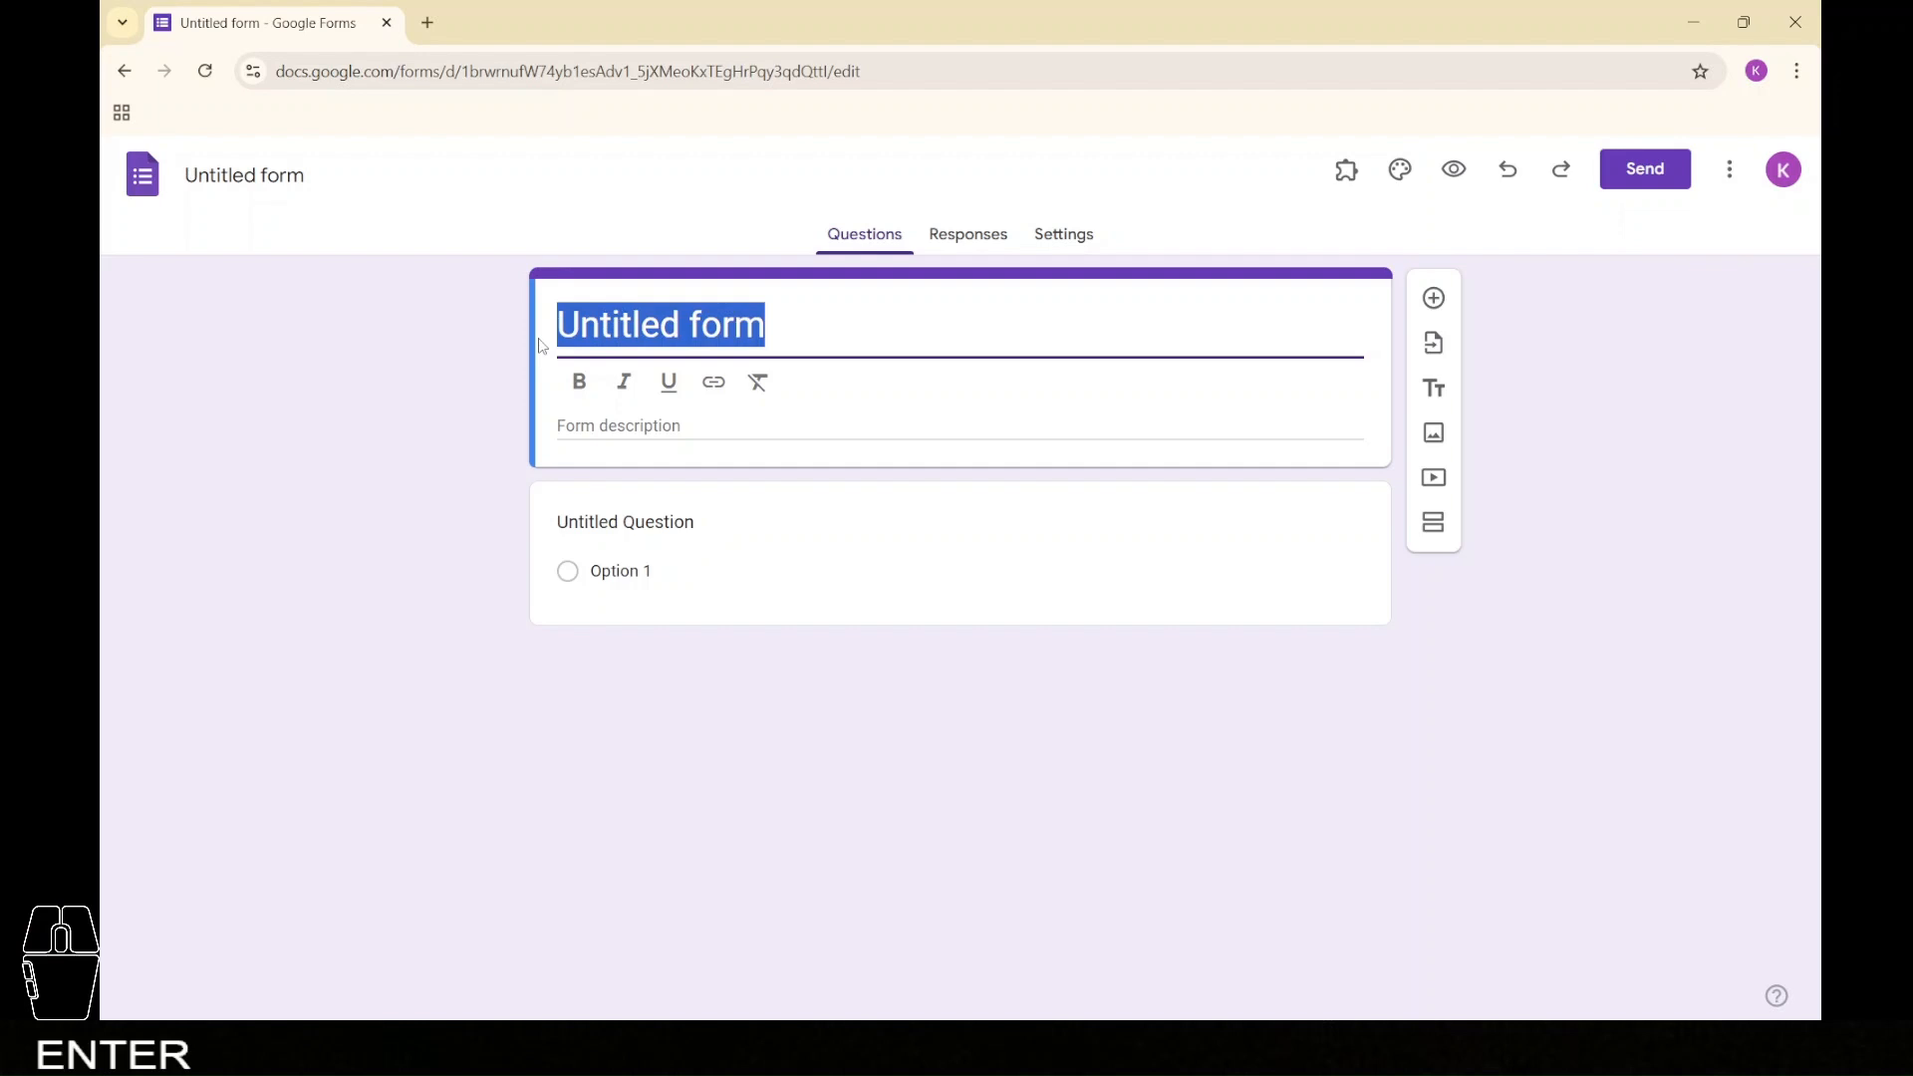
type("Cul")
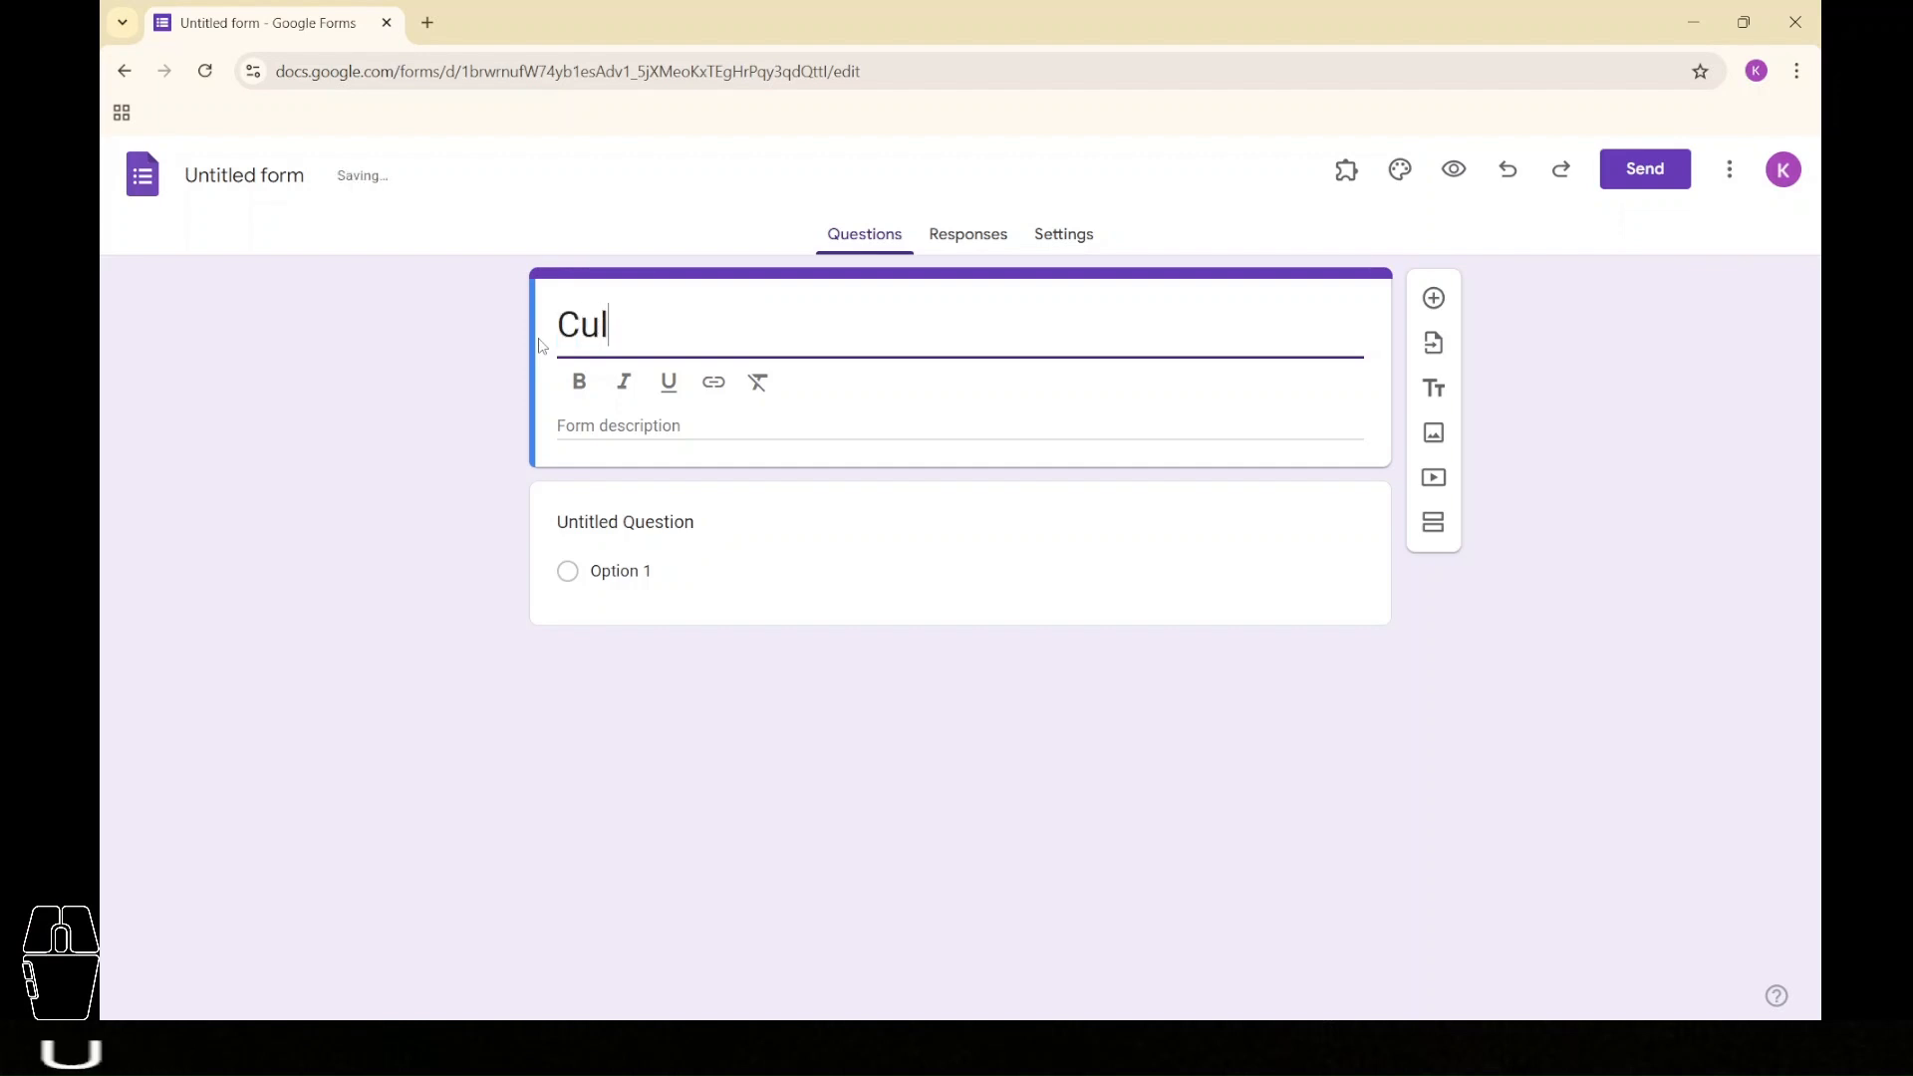
type("tural ")
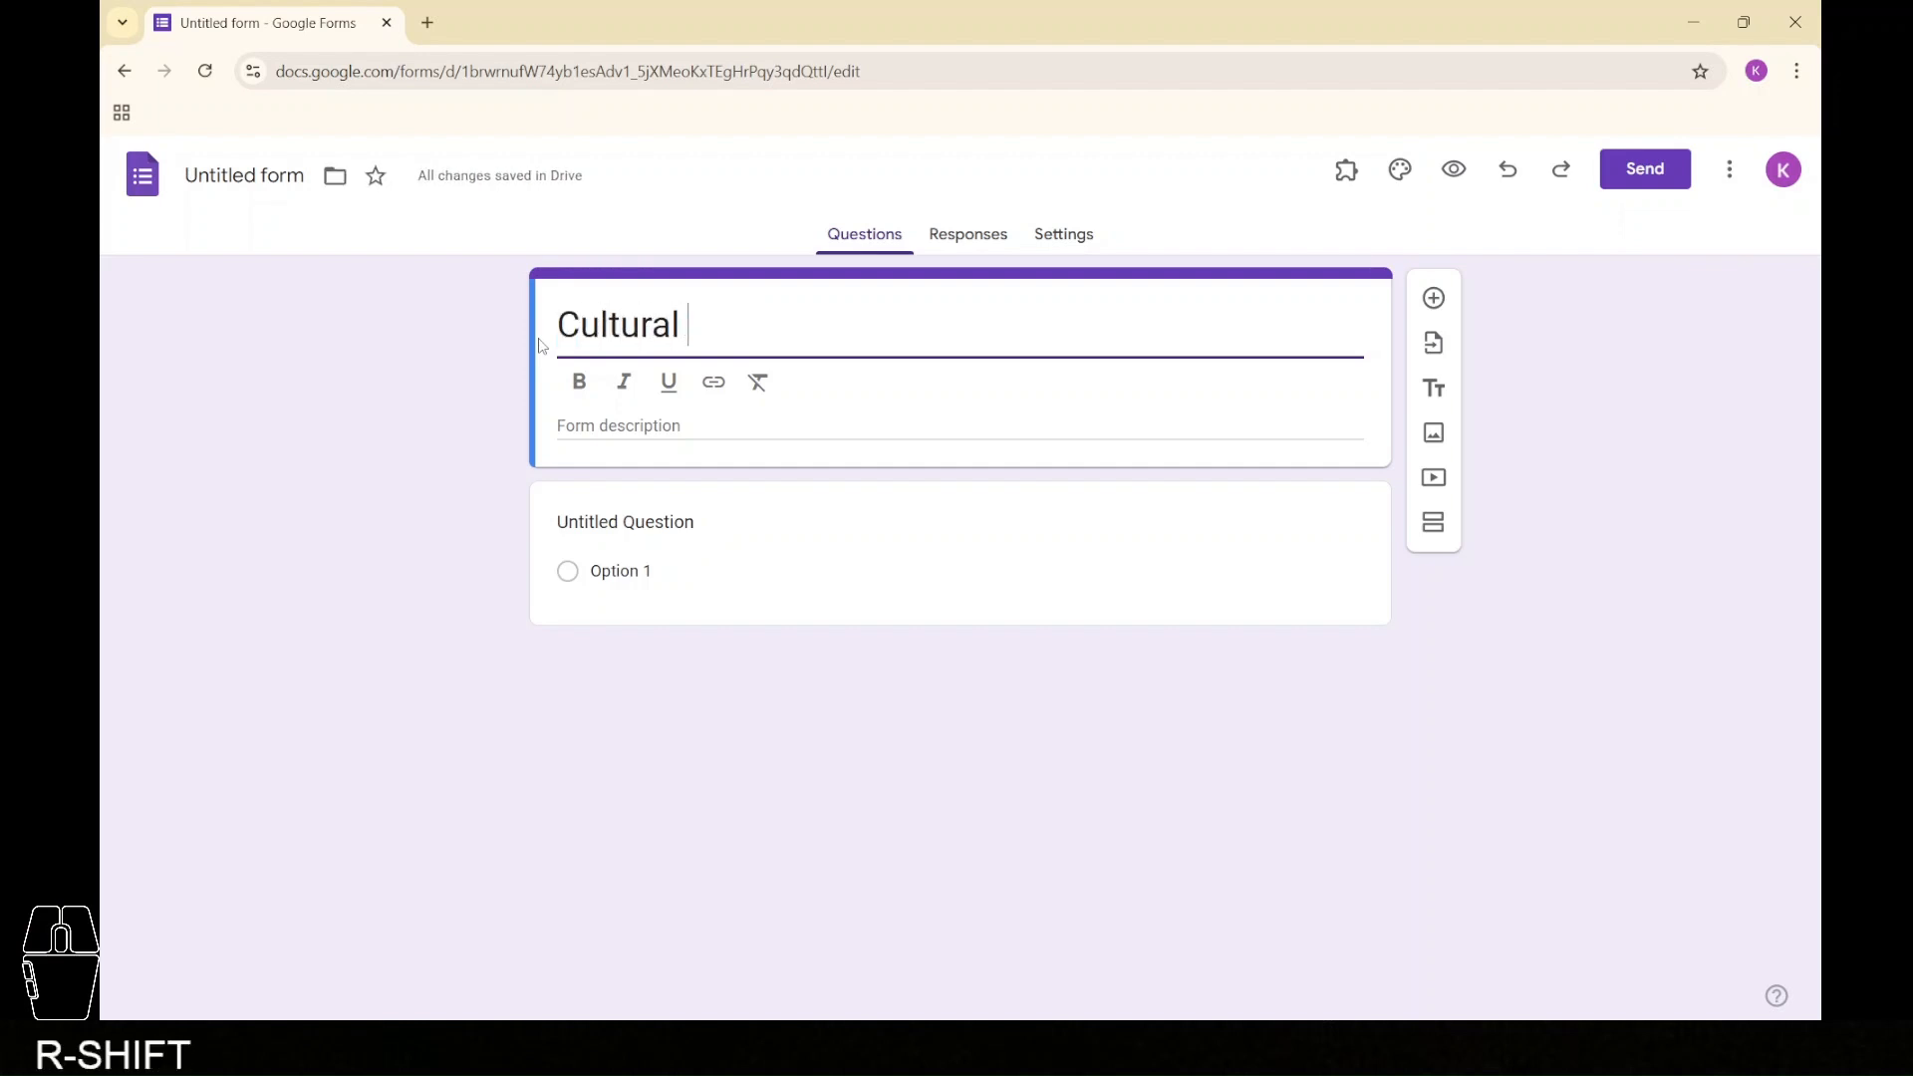
type("Event Fe")
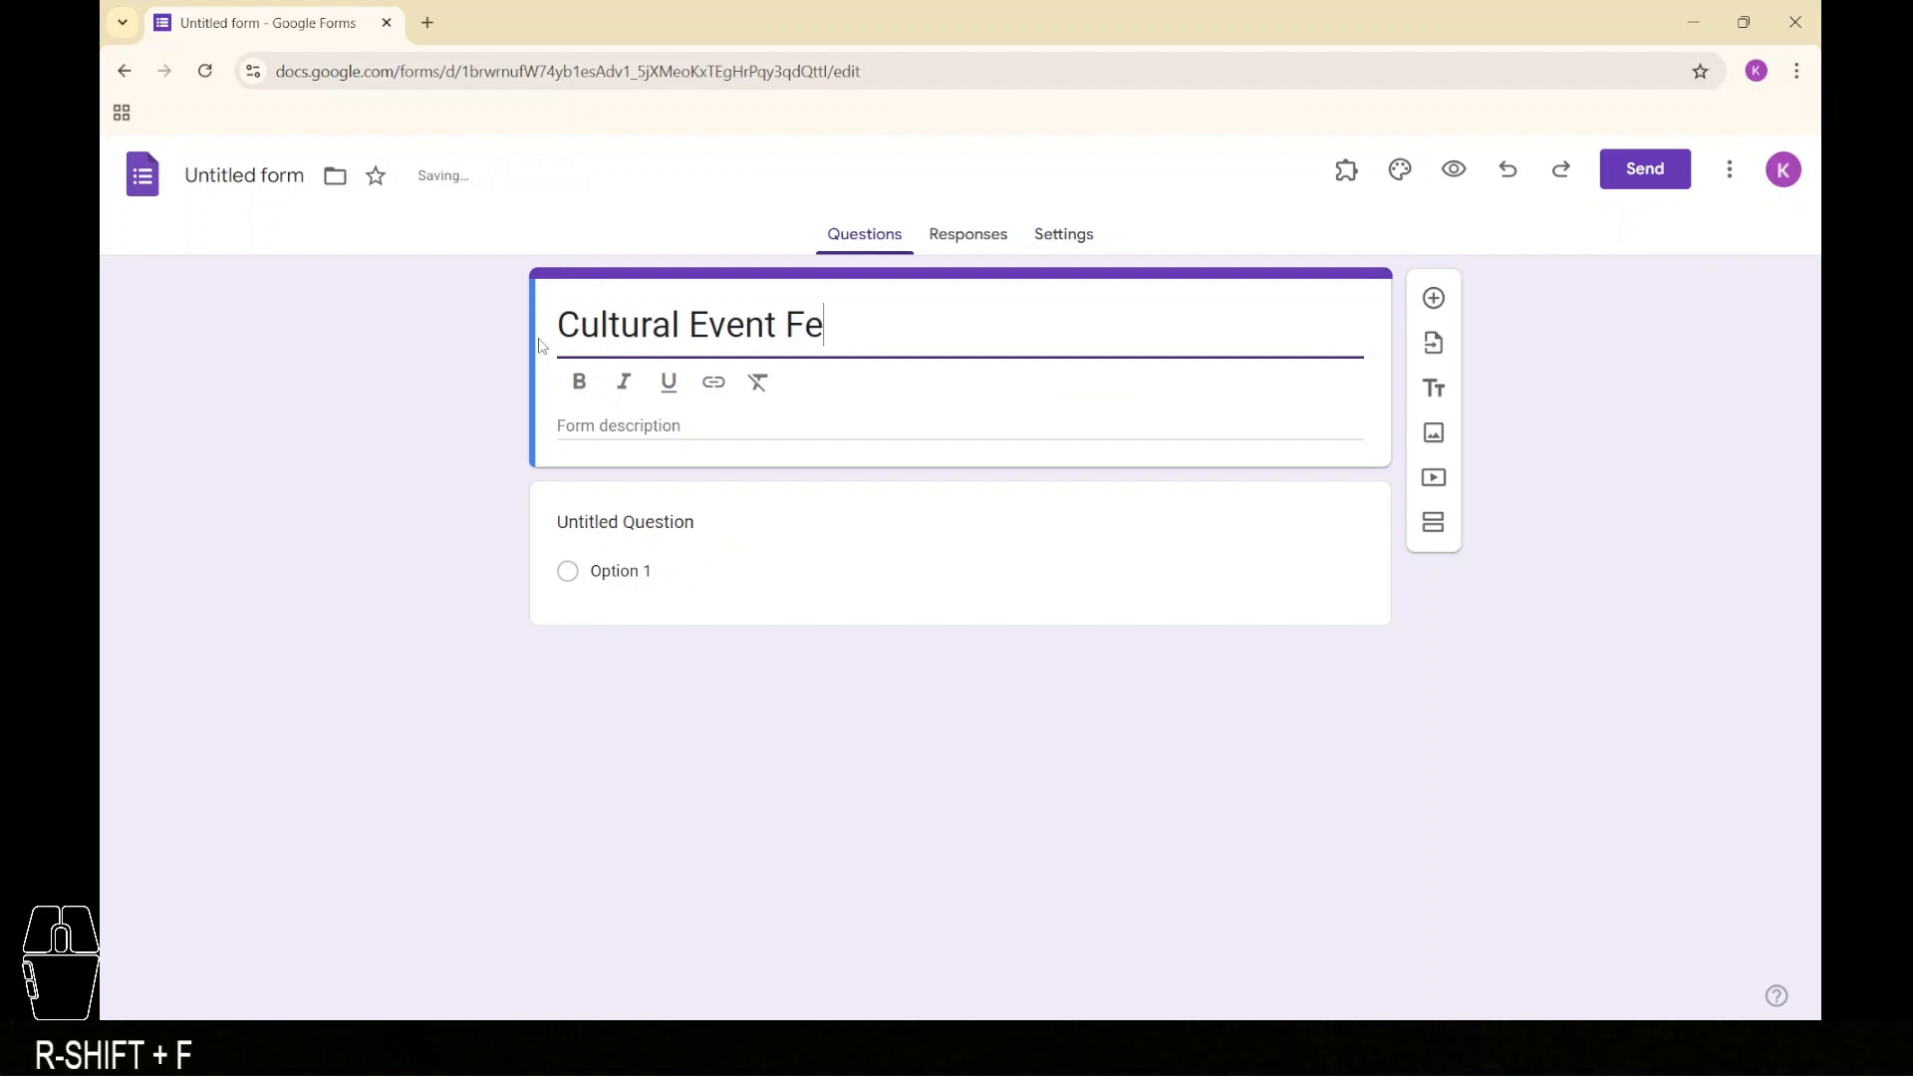
type("edback")
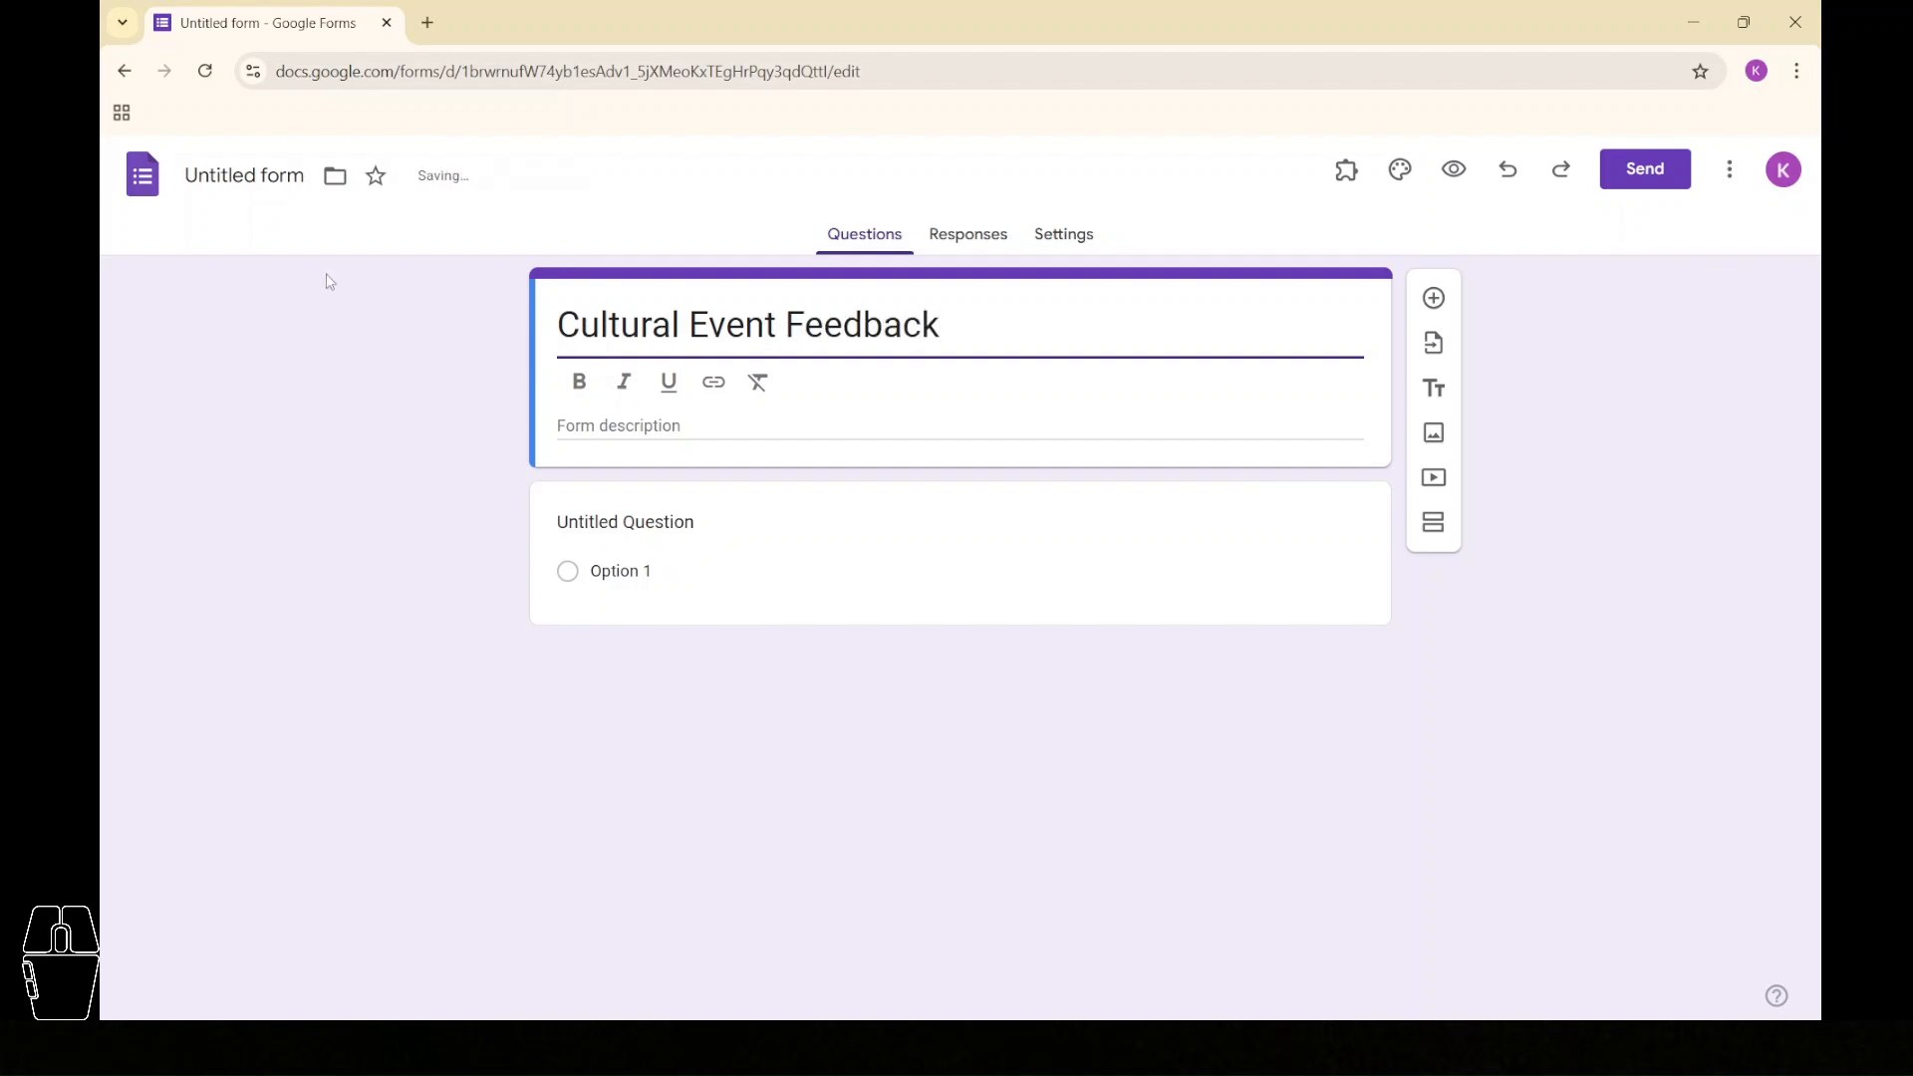
left_click(256, 179)
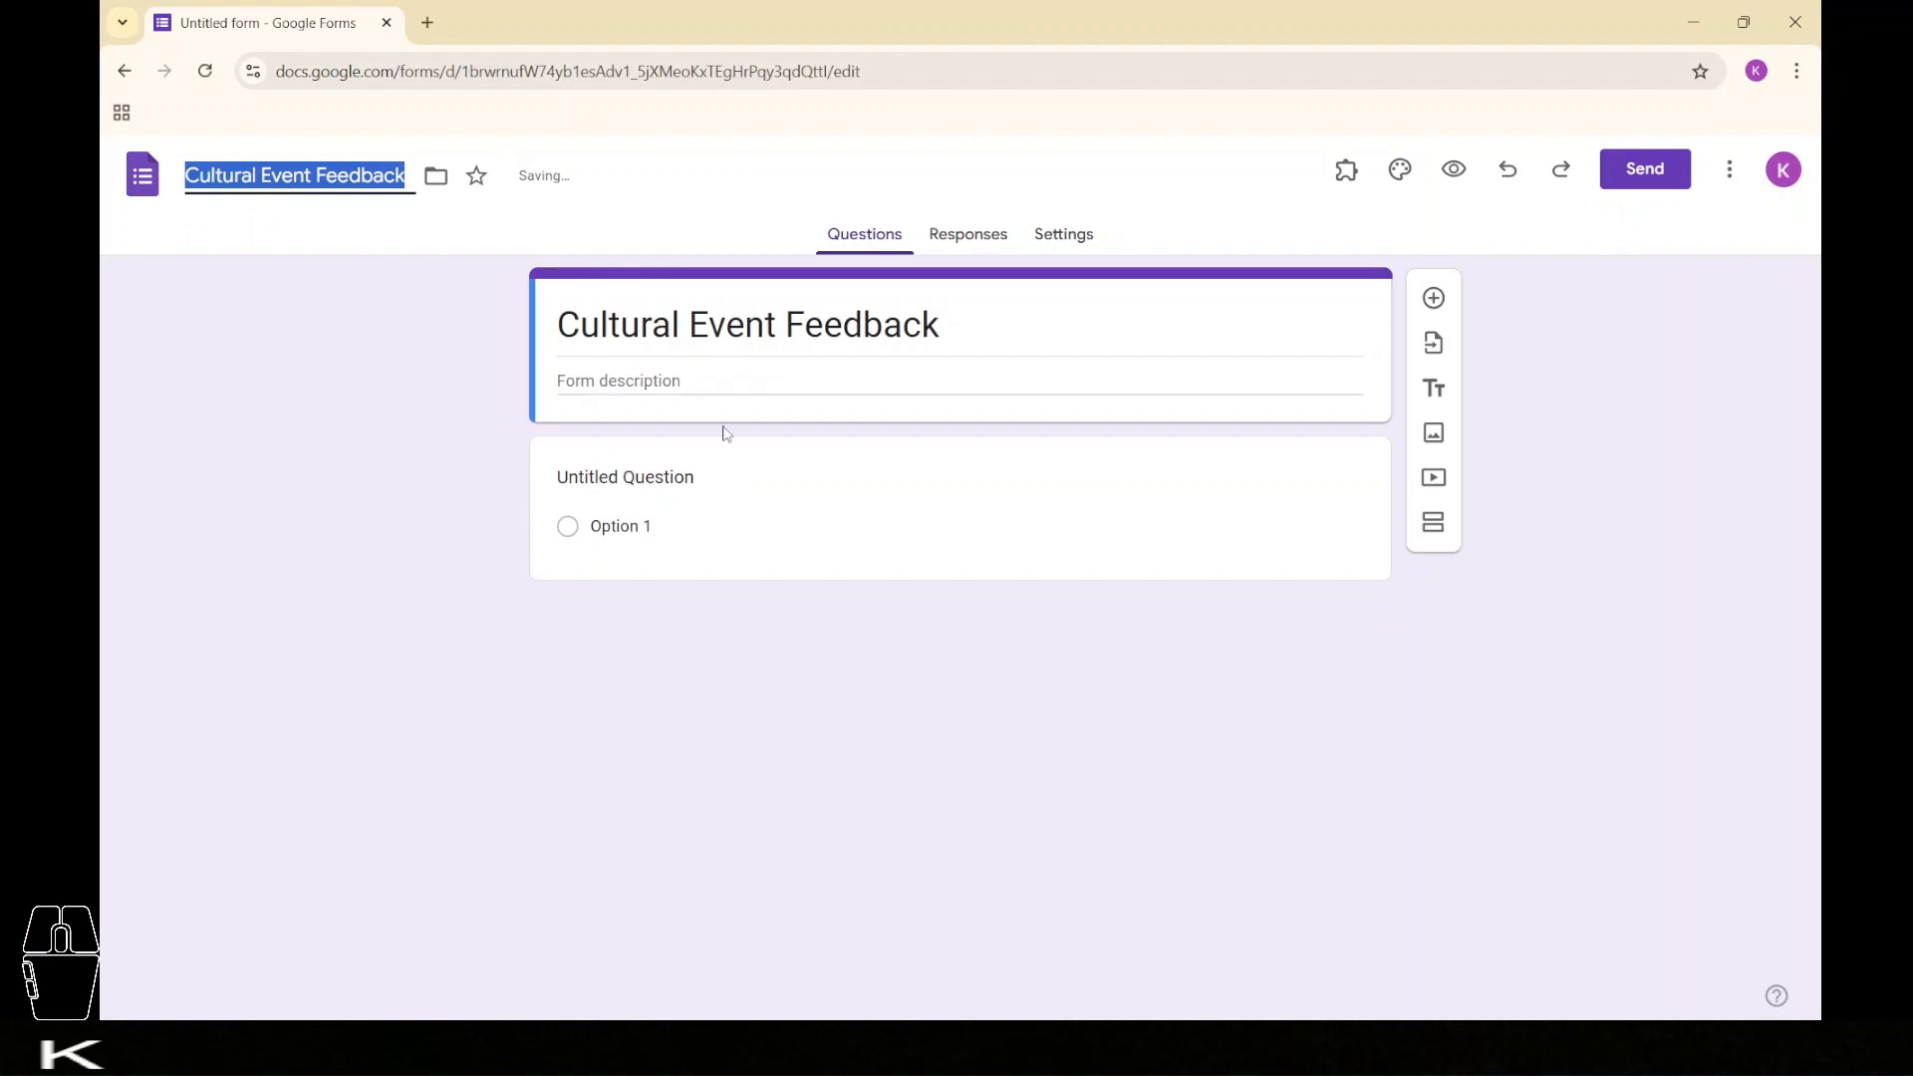
Enter the form description "give us the valuable feedbacks on the event you attended!"
left_click(696, 383)
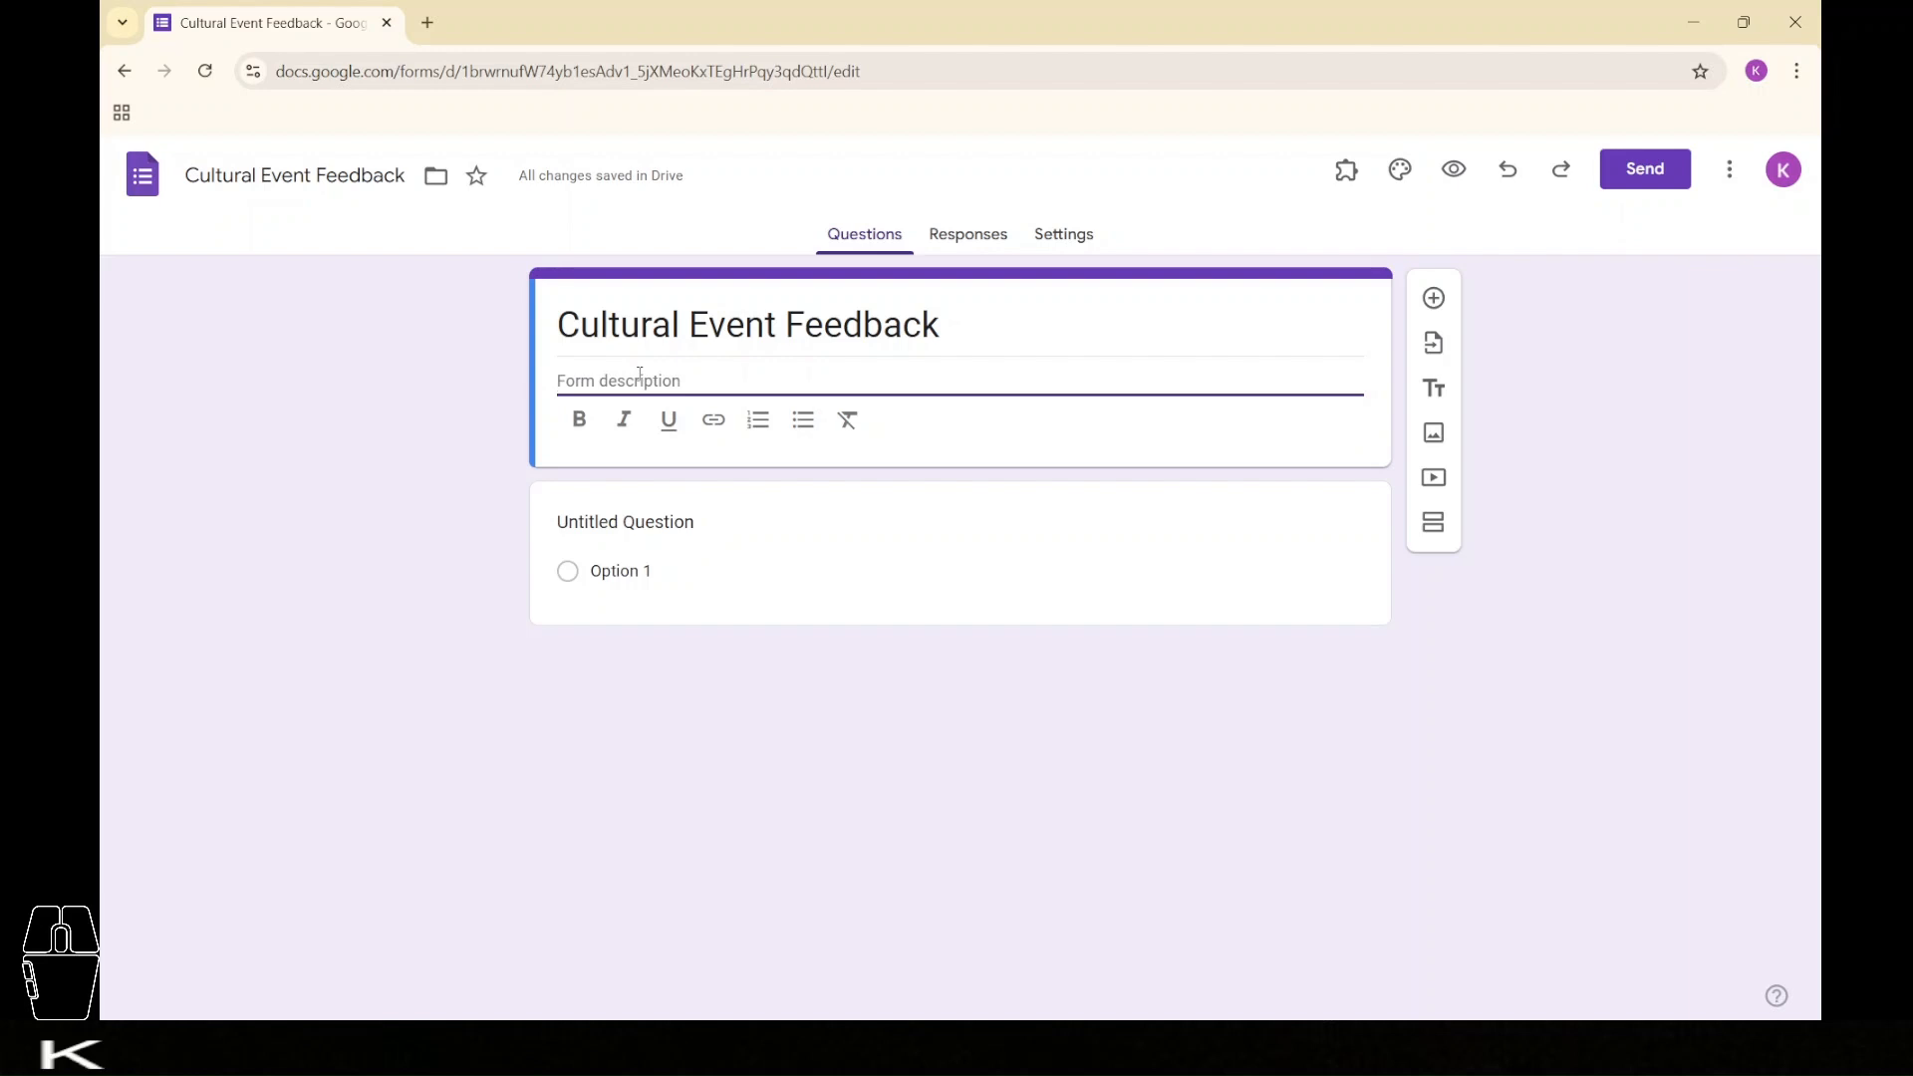
type("give us ")
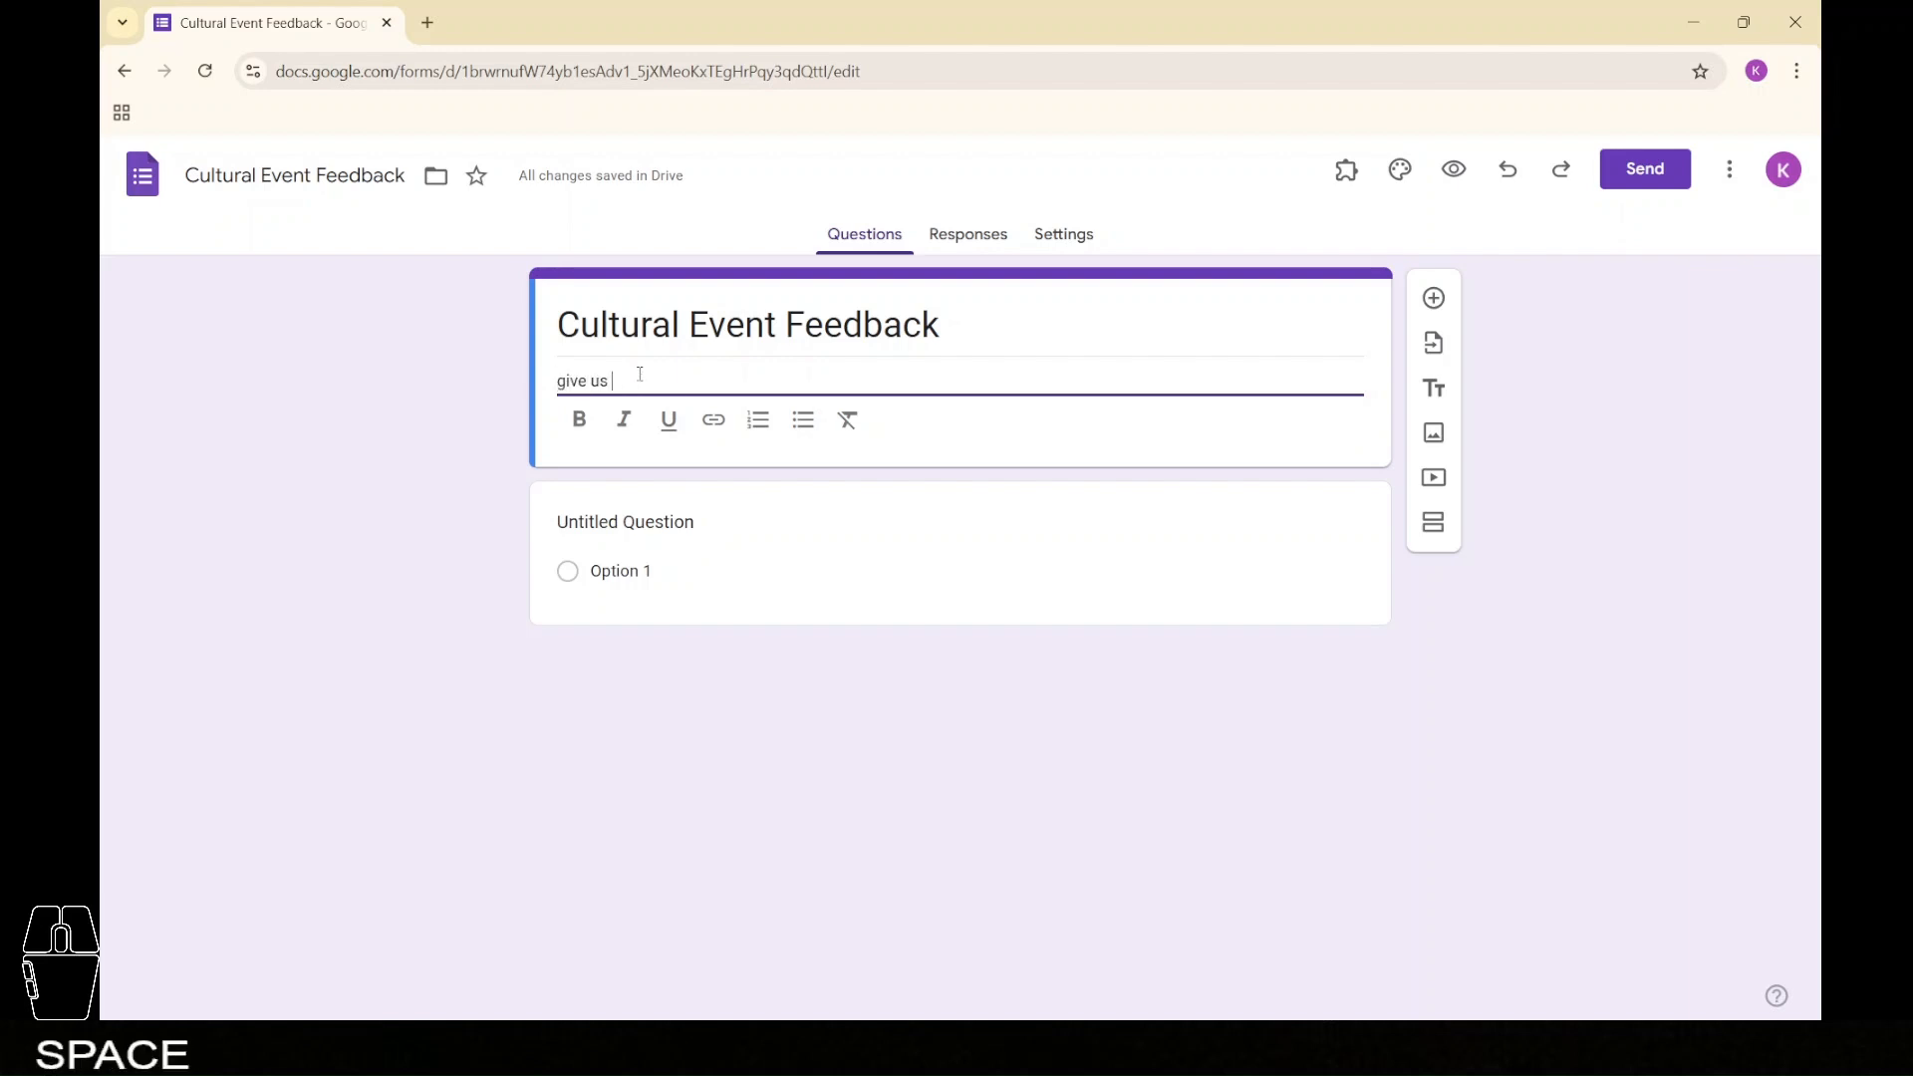
type("the valuabl")
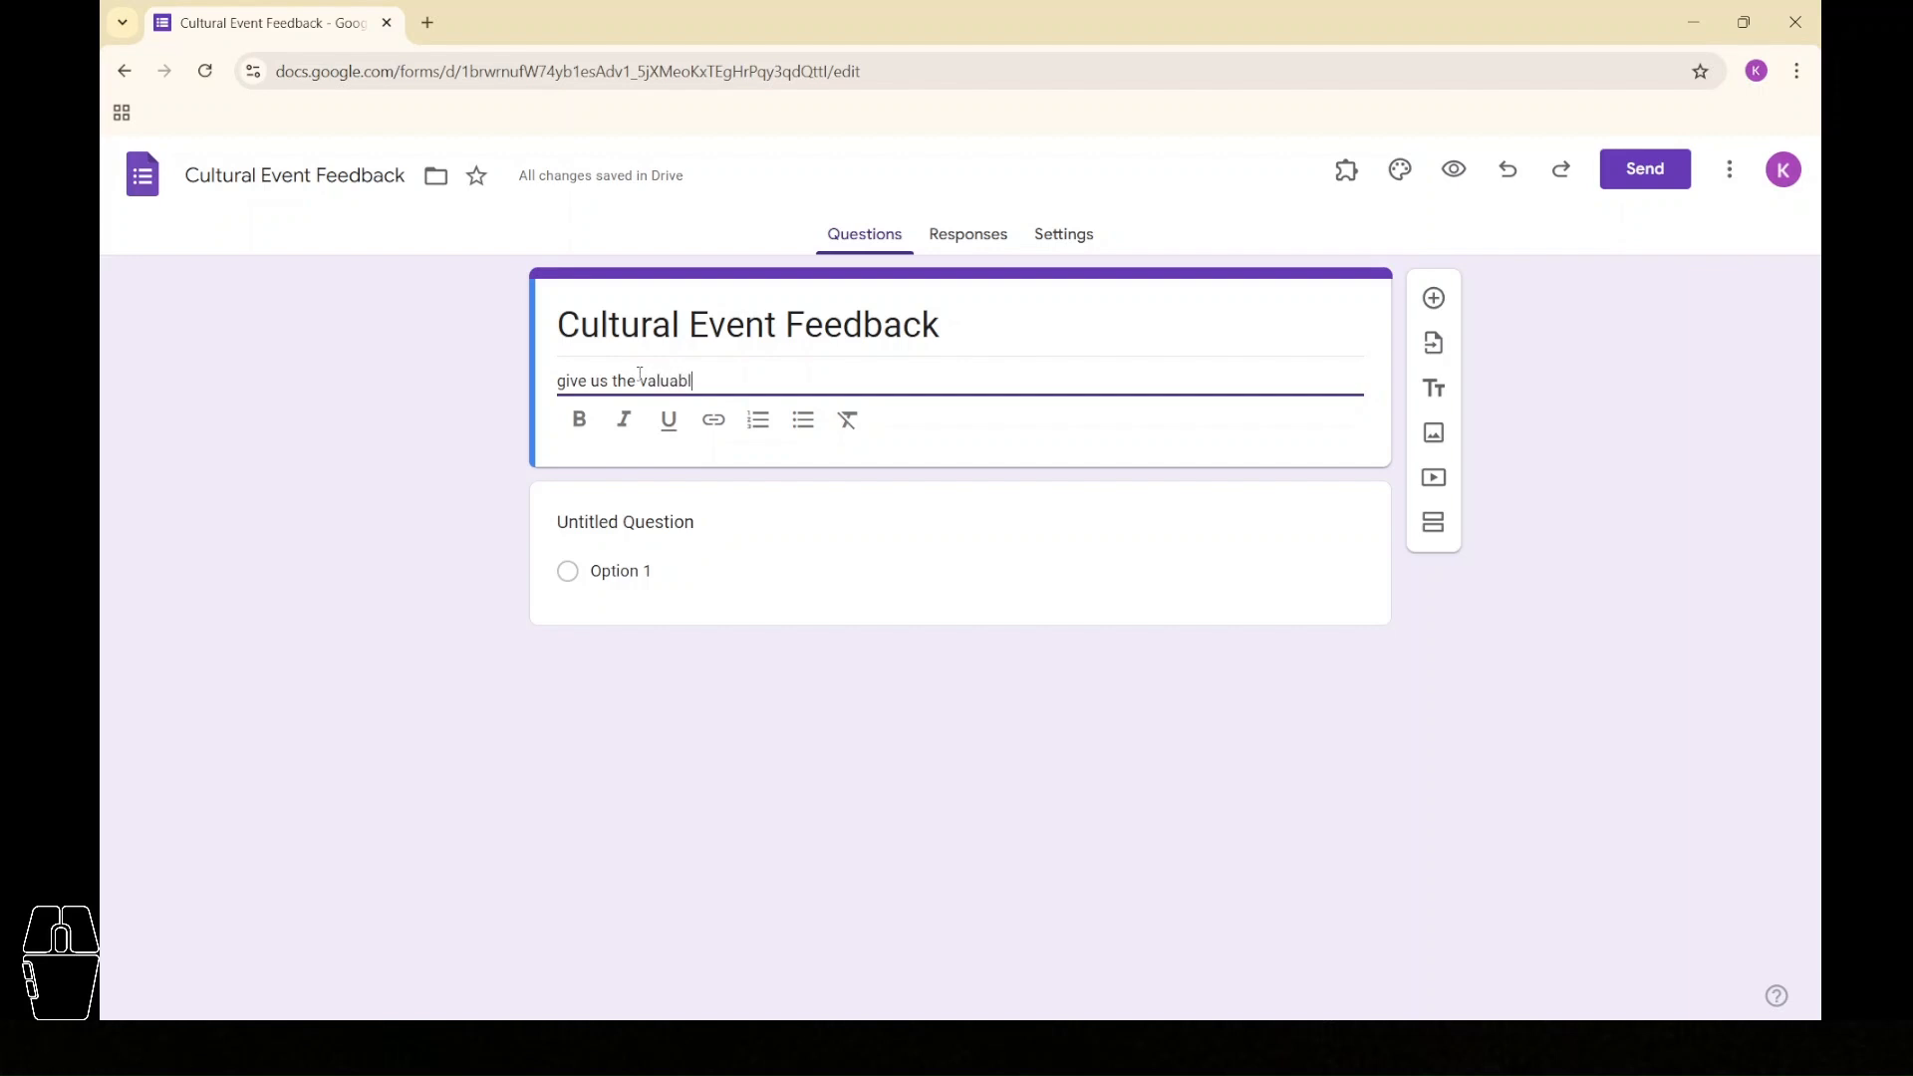
type("e f")
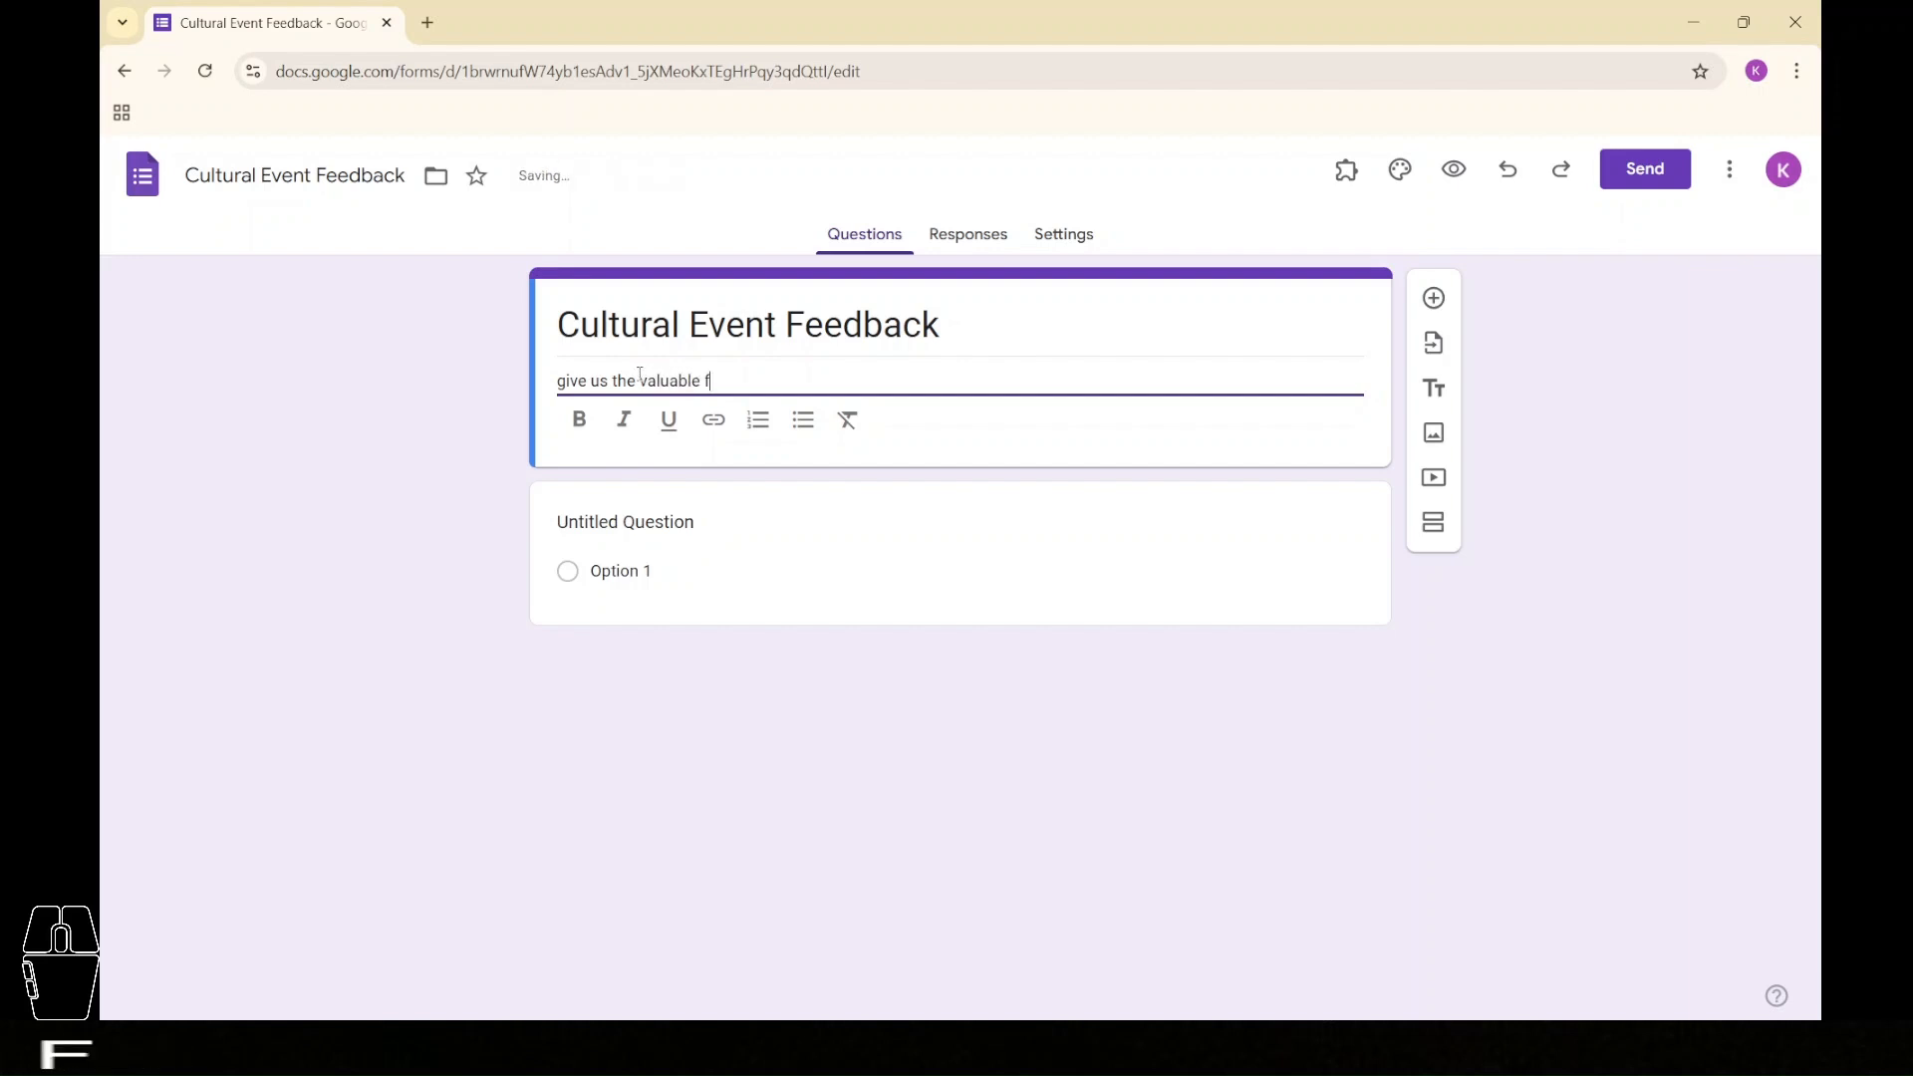
type("eedbacks on the event you ")
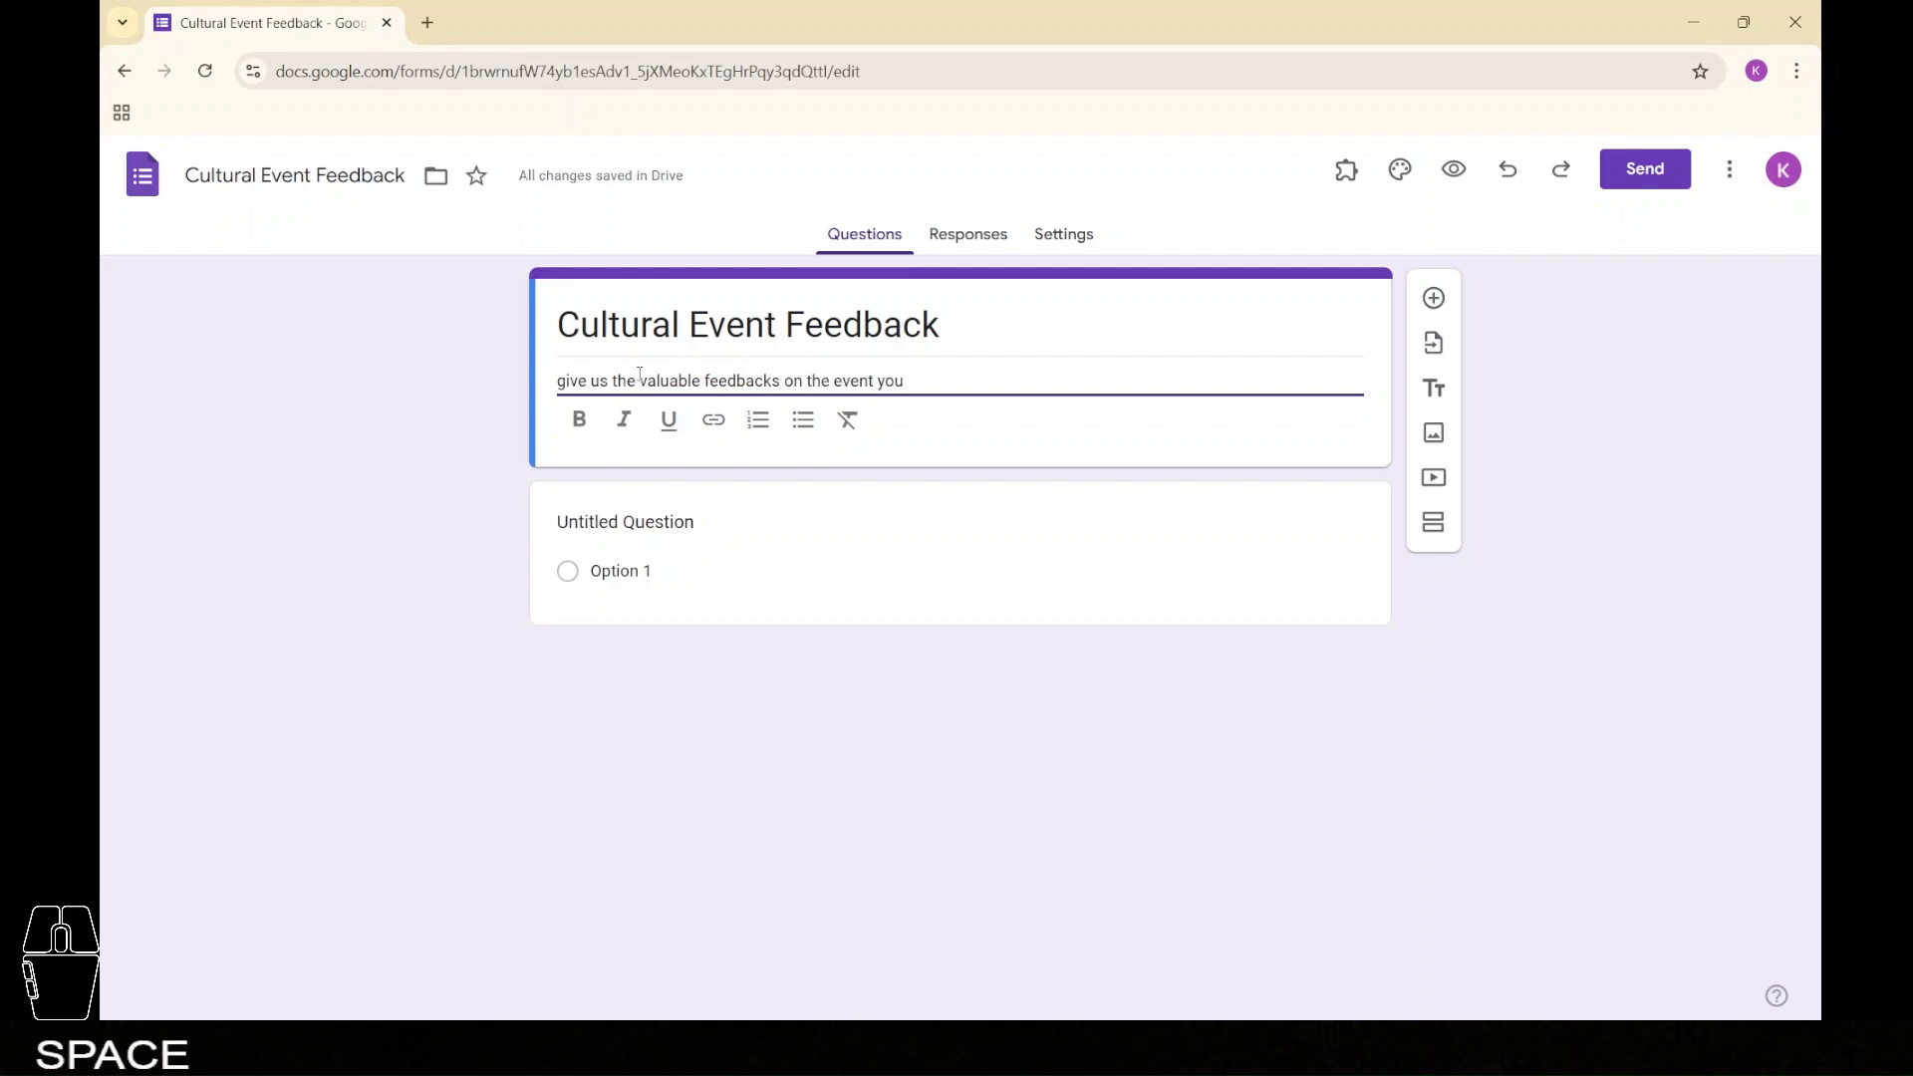
type("attended!")
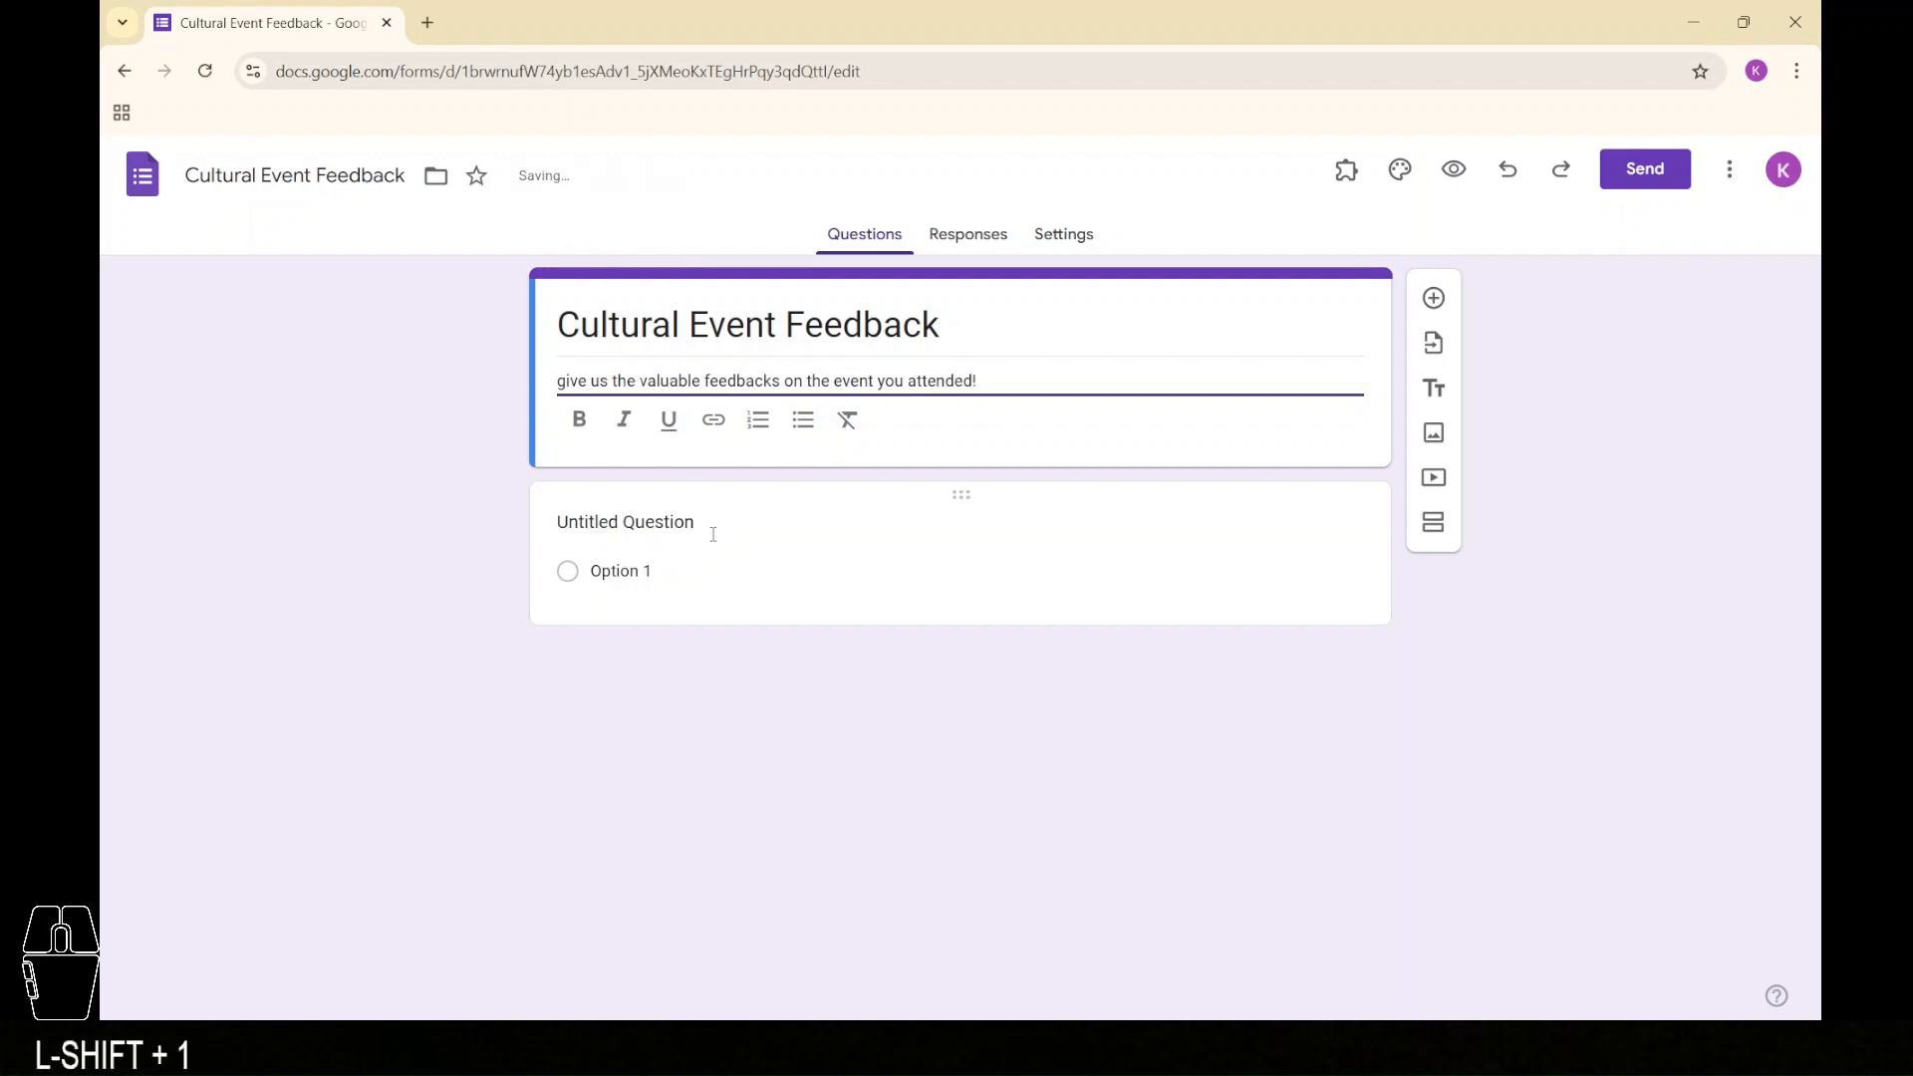
Turn the untitled question into a required short-answer question titled "Name"
left_click(714, 535)
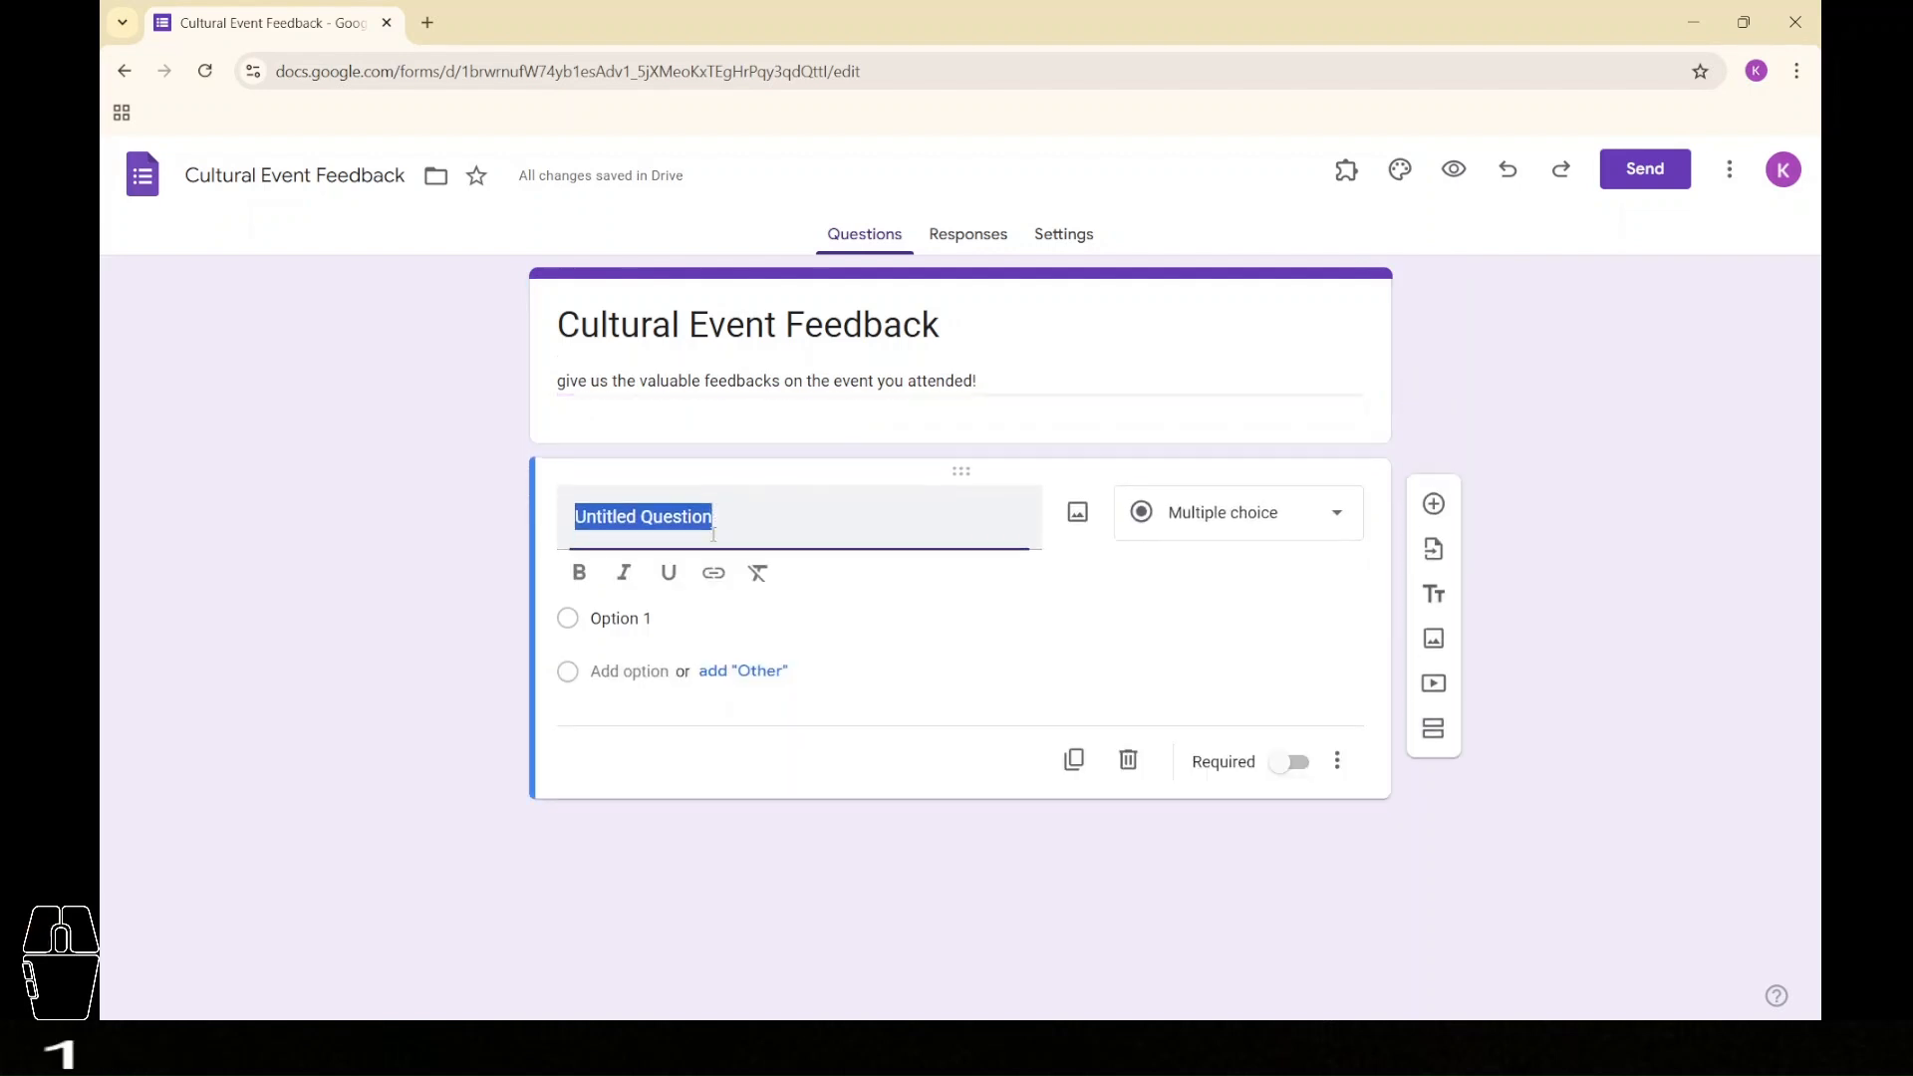
type("NAme")
key("Return")
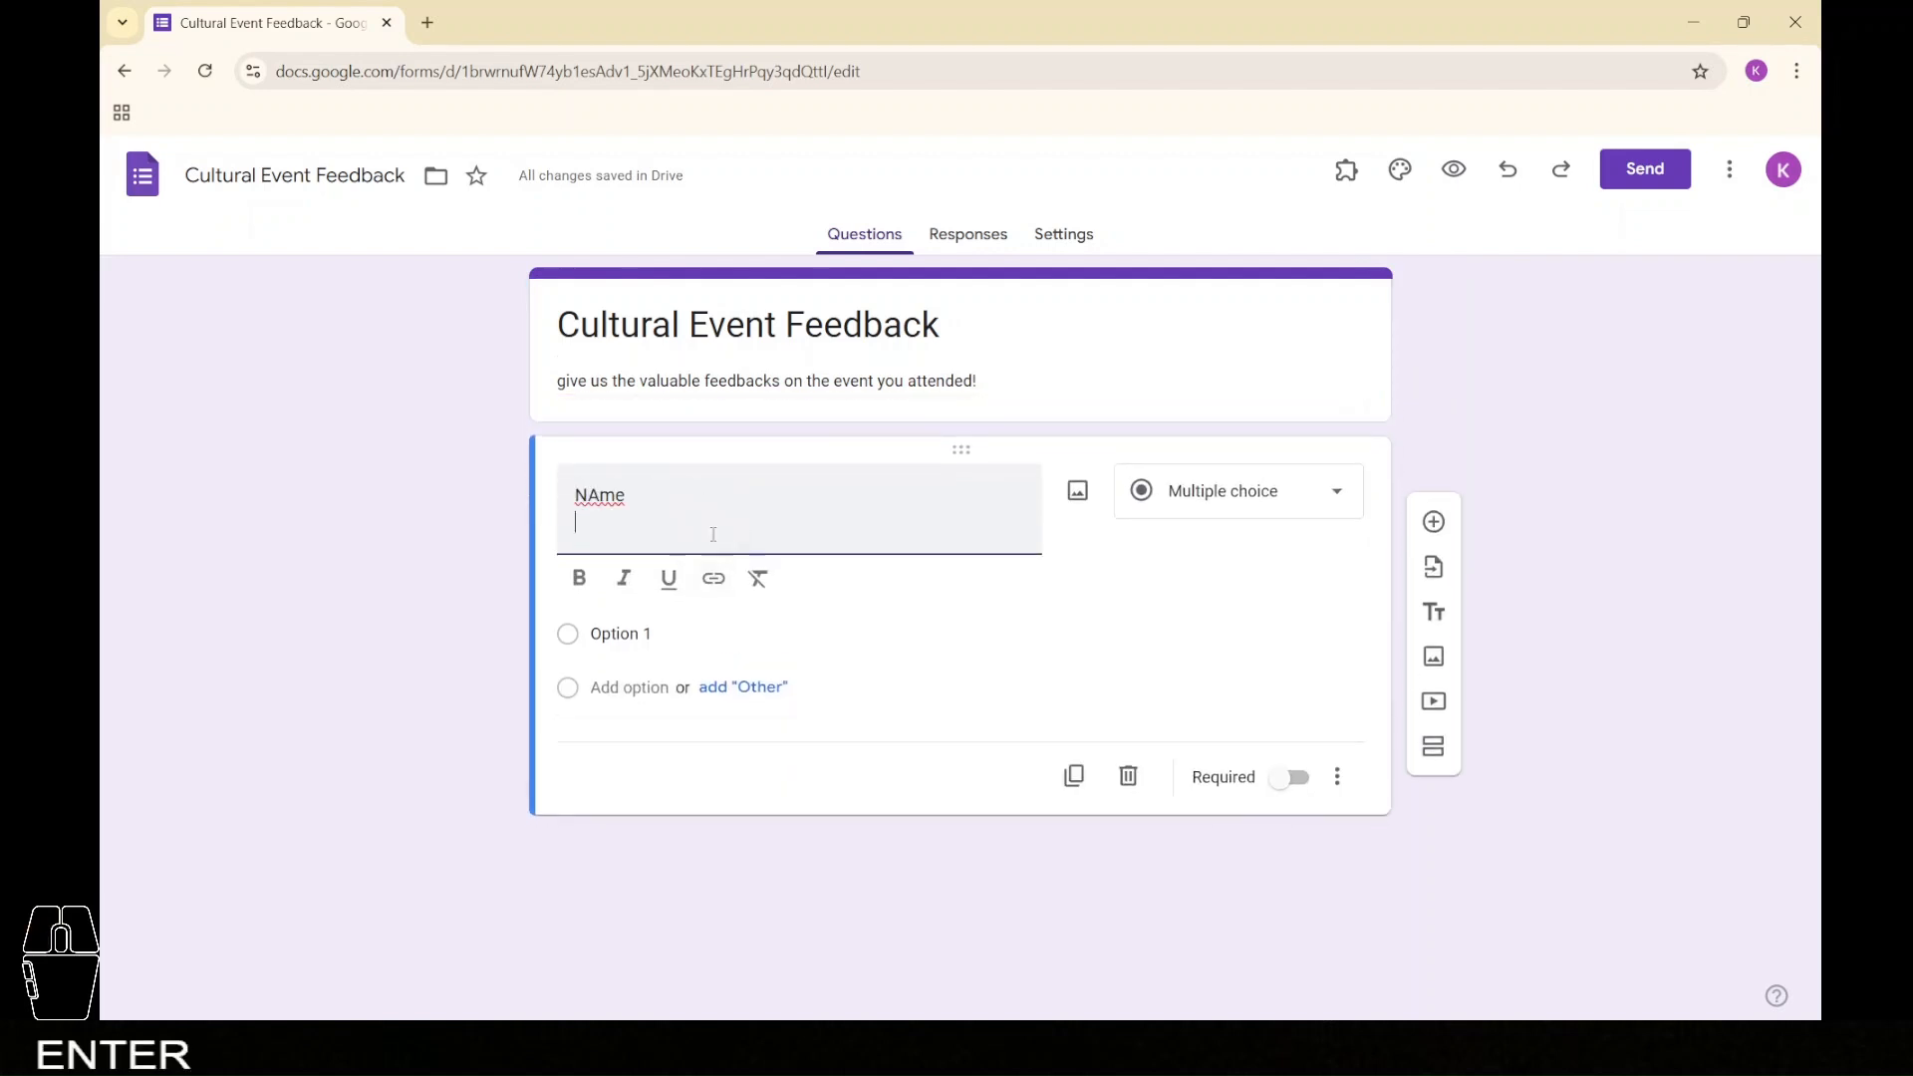
key("BackSpace")
key("BackSpace")
key("BackSpace")
key("BackSpace")
type("ame")
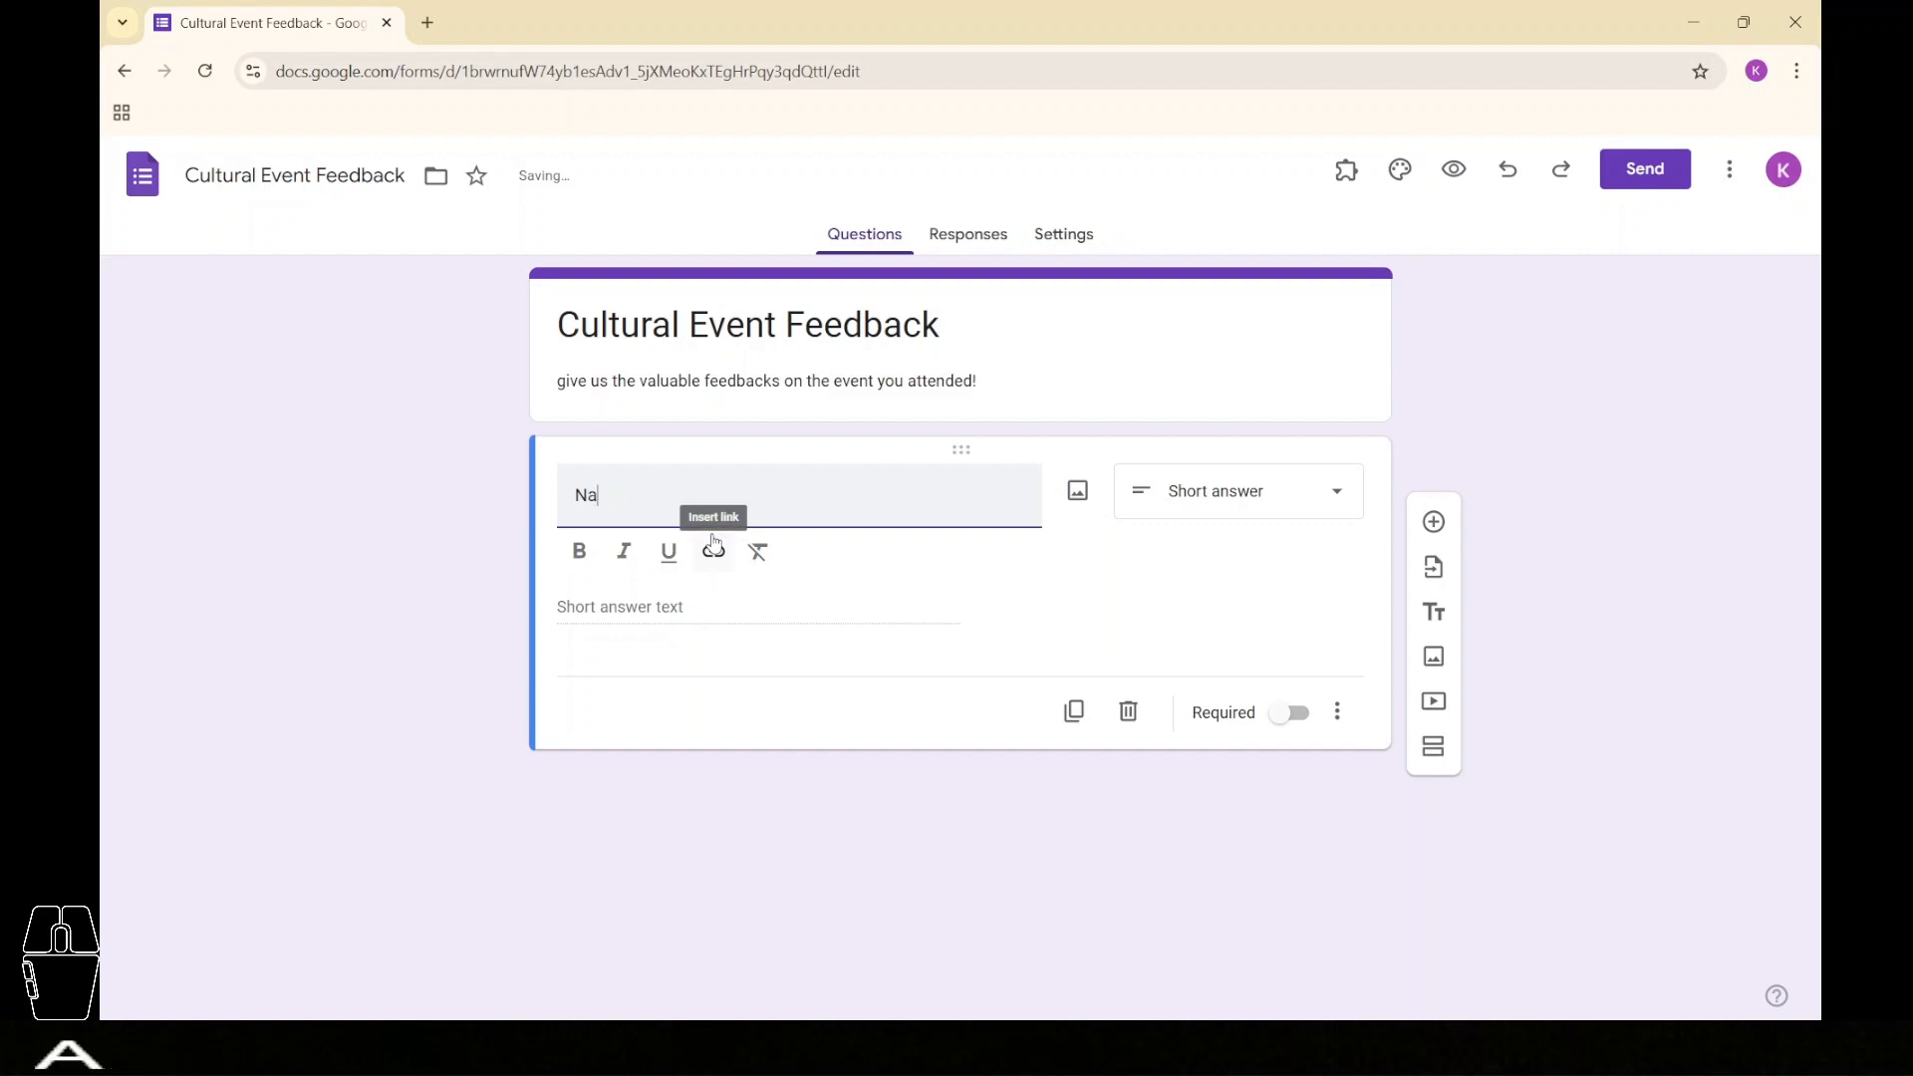
left_click(1277, 713)
Add a required question titled "Event Rating" and set its type to Rating
left_click(1446, 543)
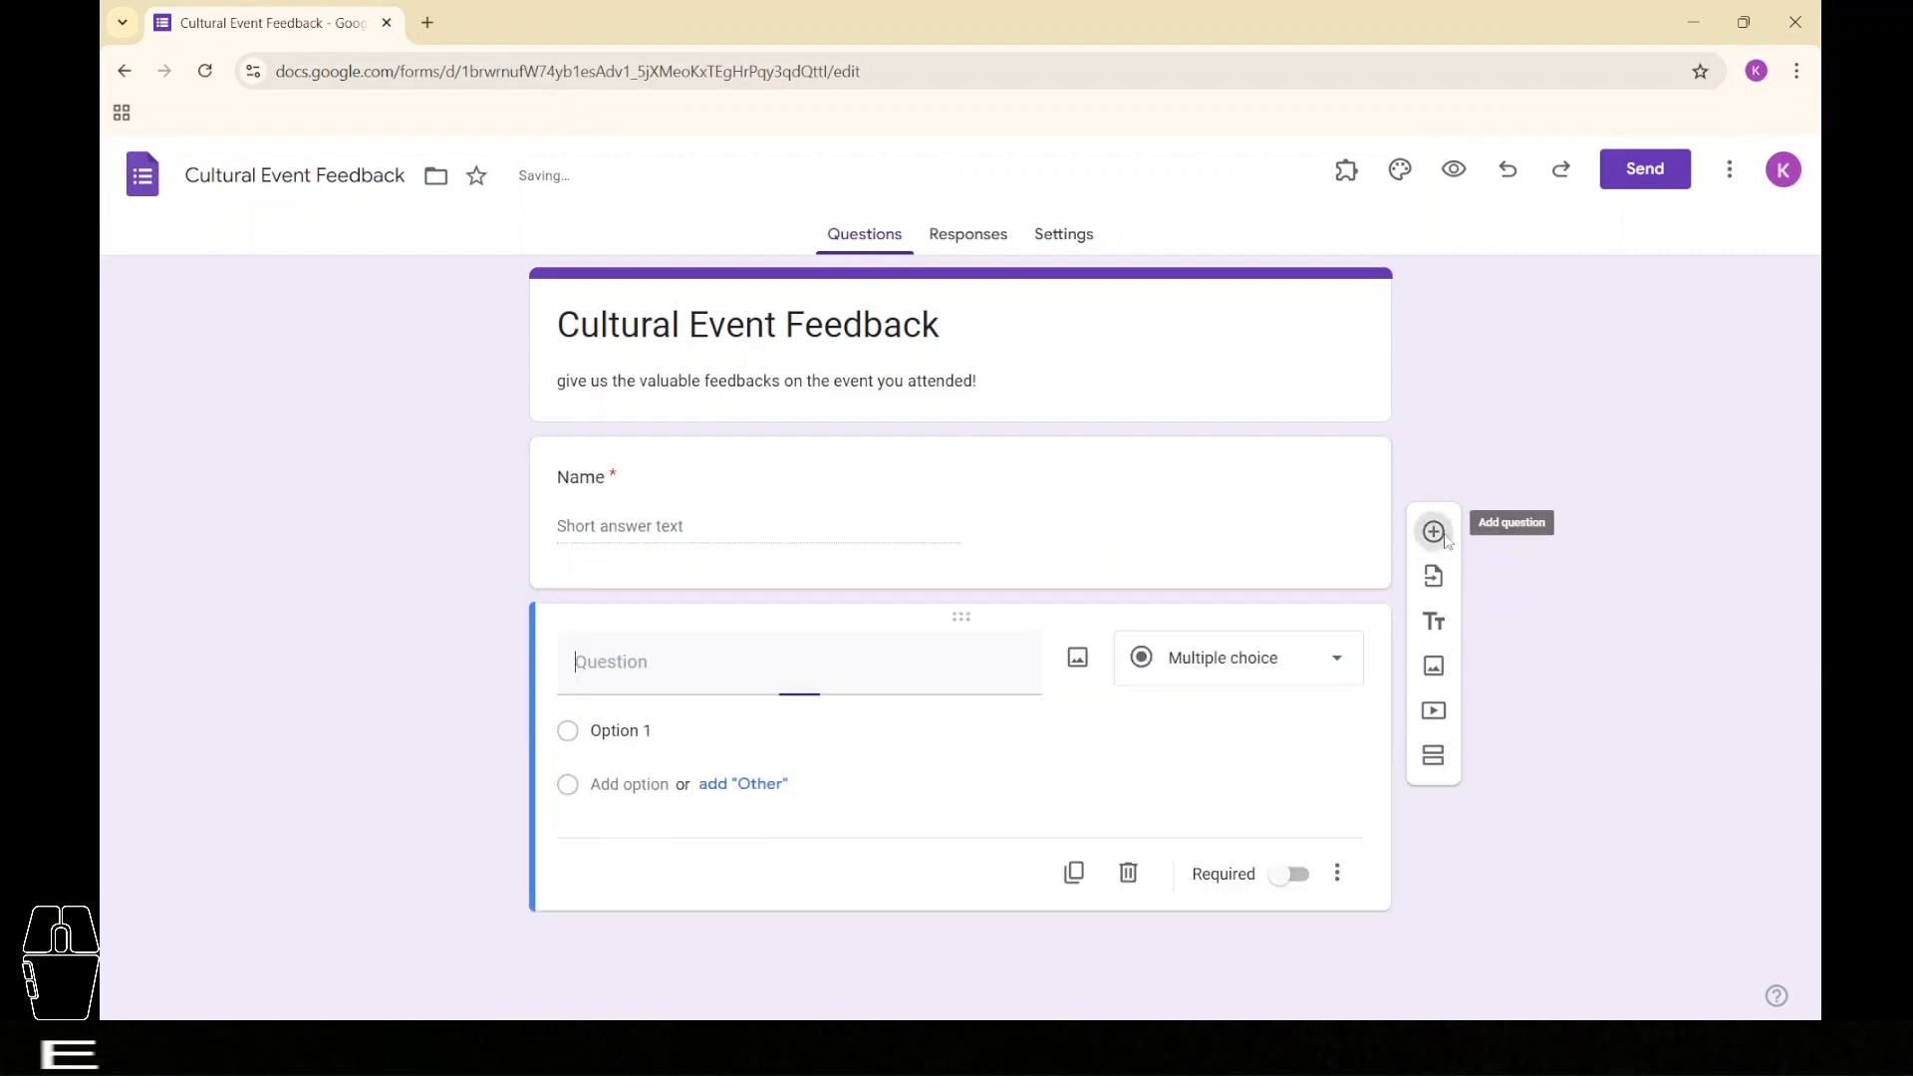
type("Ev")
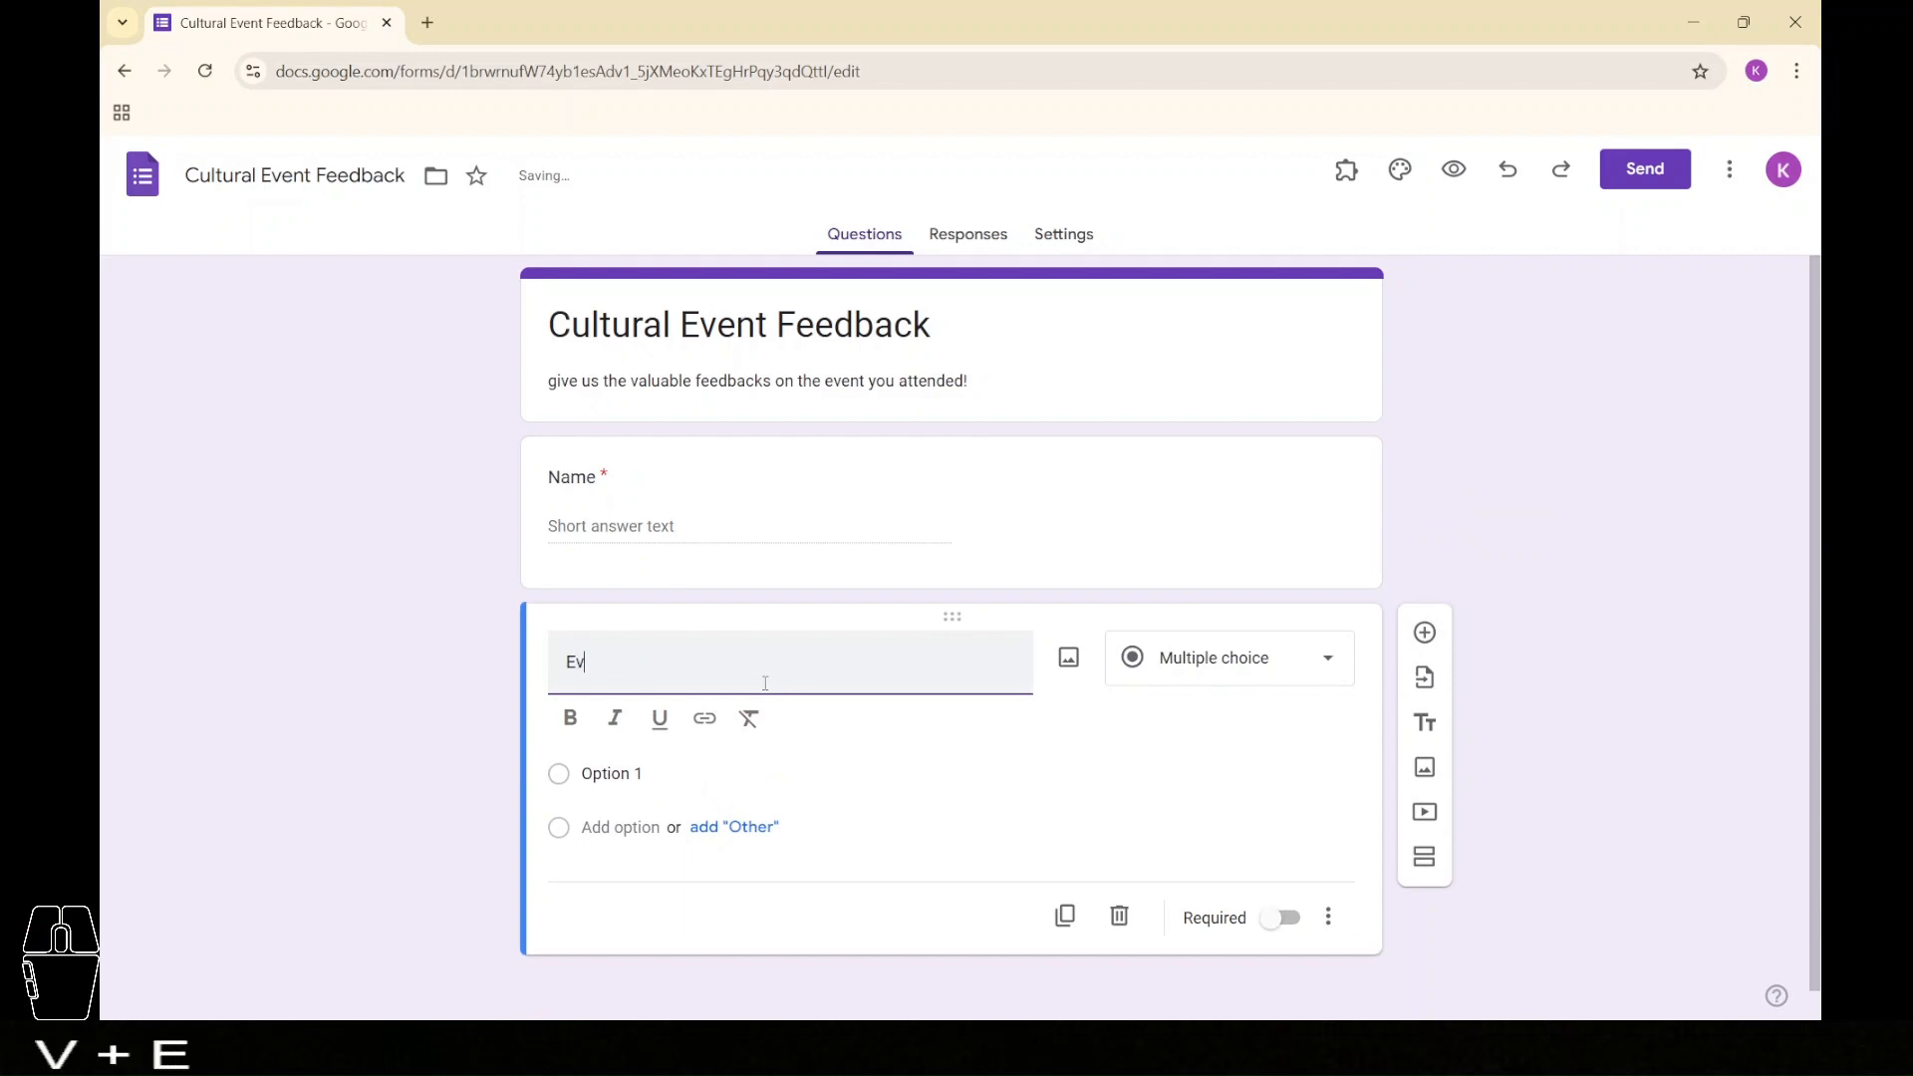
type("ent Rart")
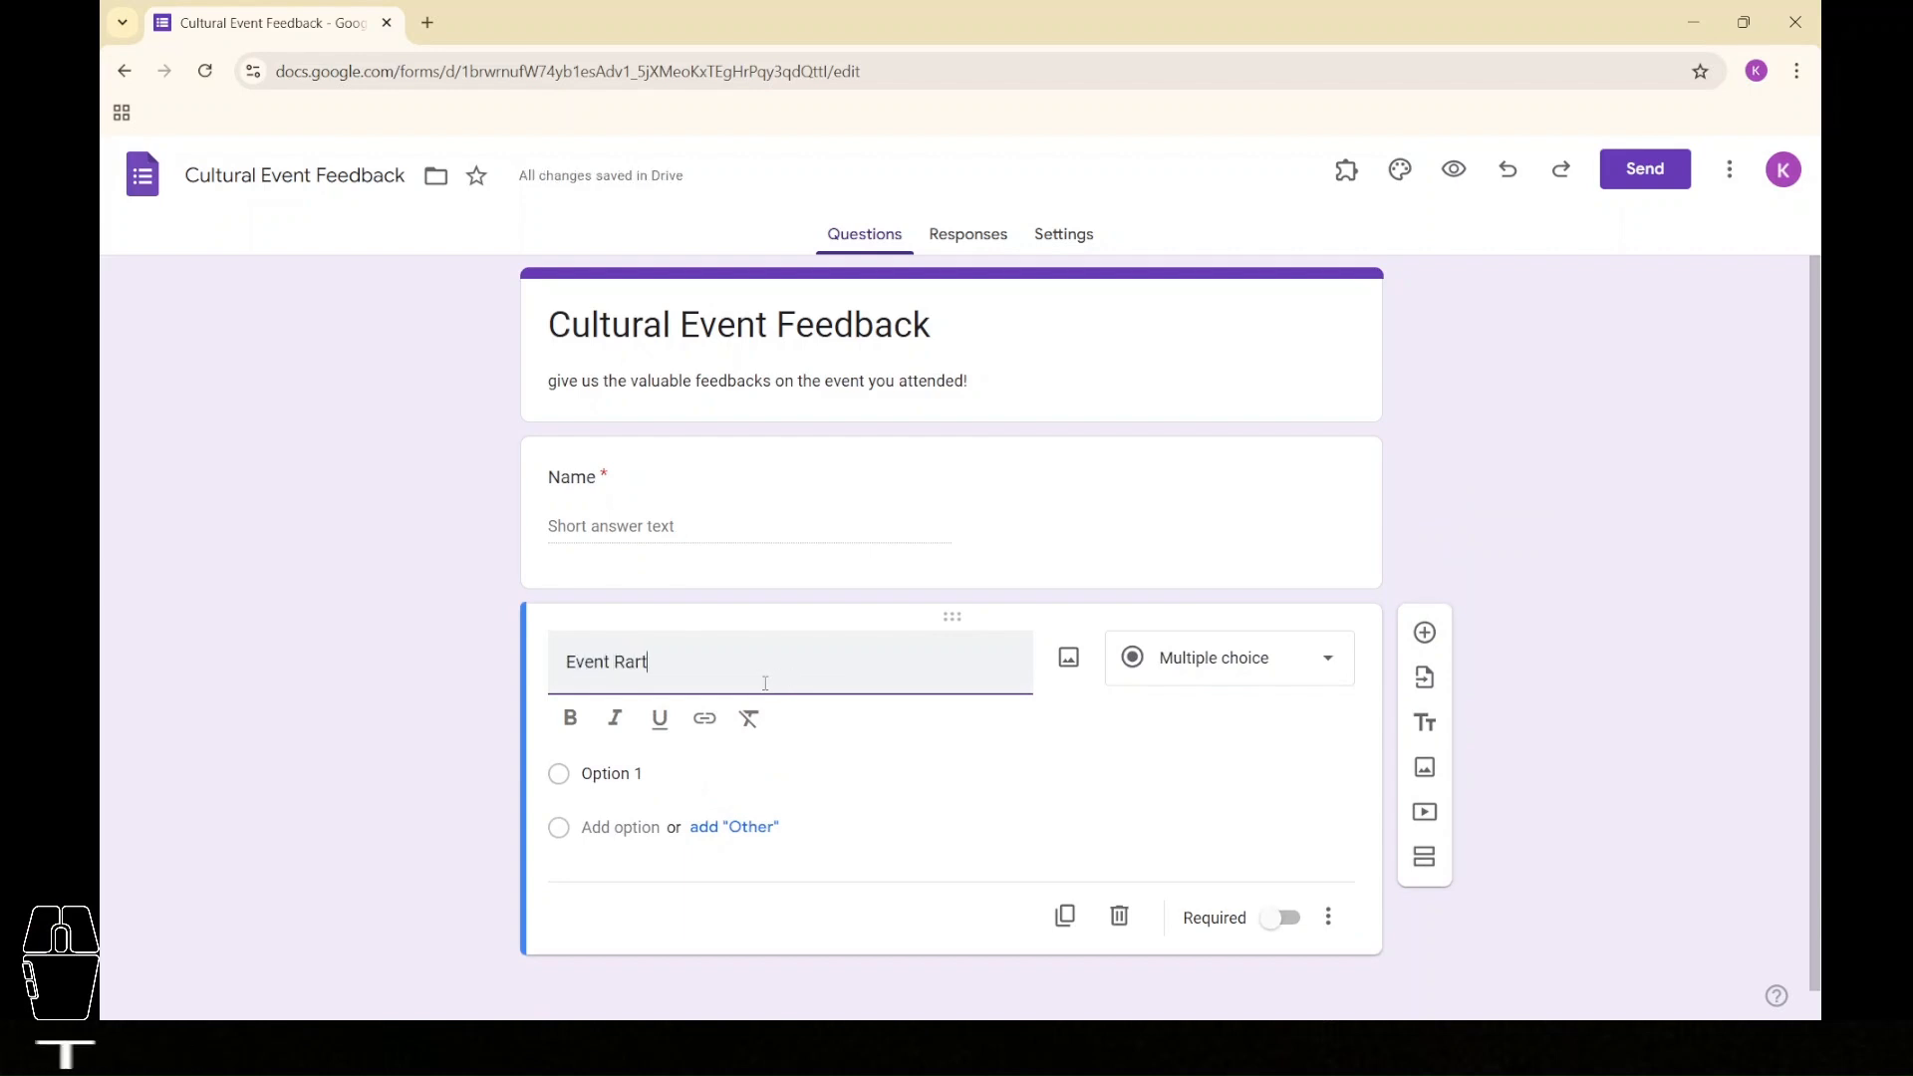
key("BackSpace")
key("BackSpace")
type("ting")
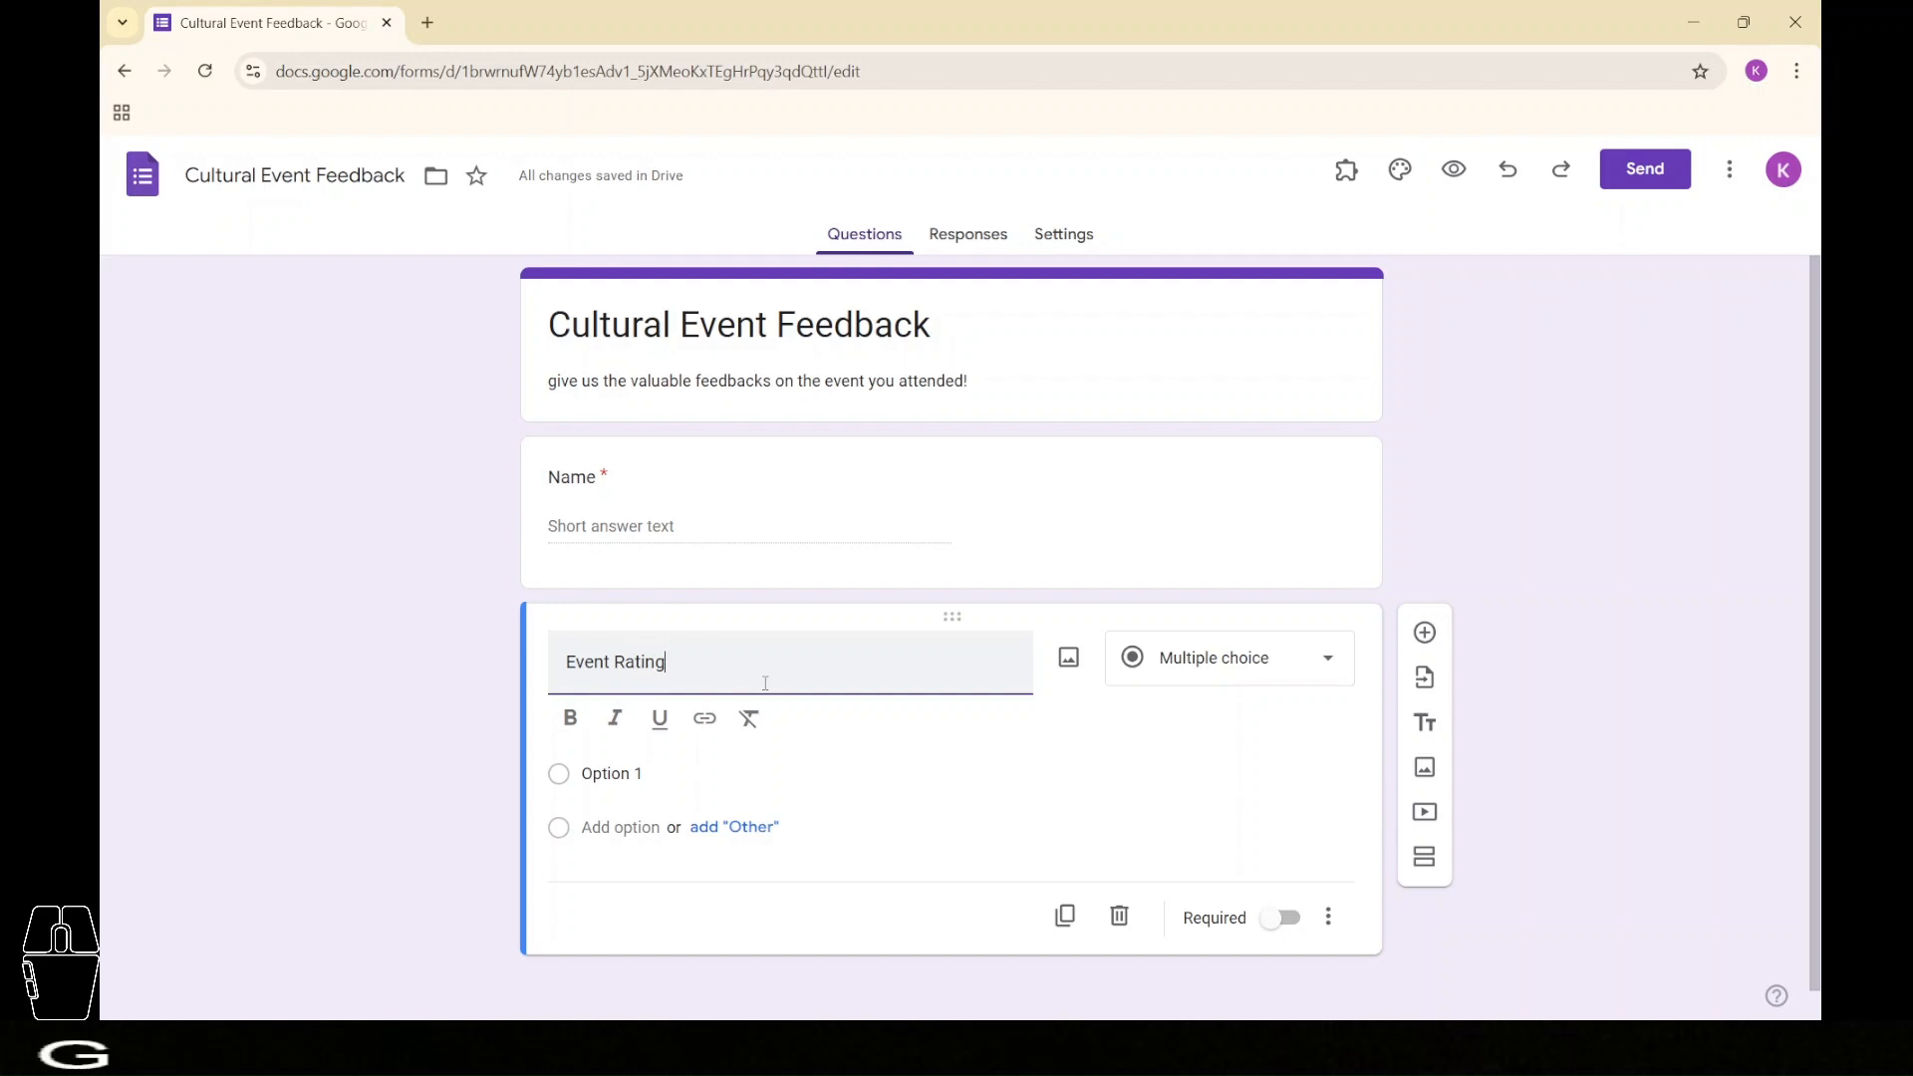
left_click(1200, 658)
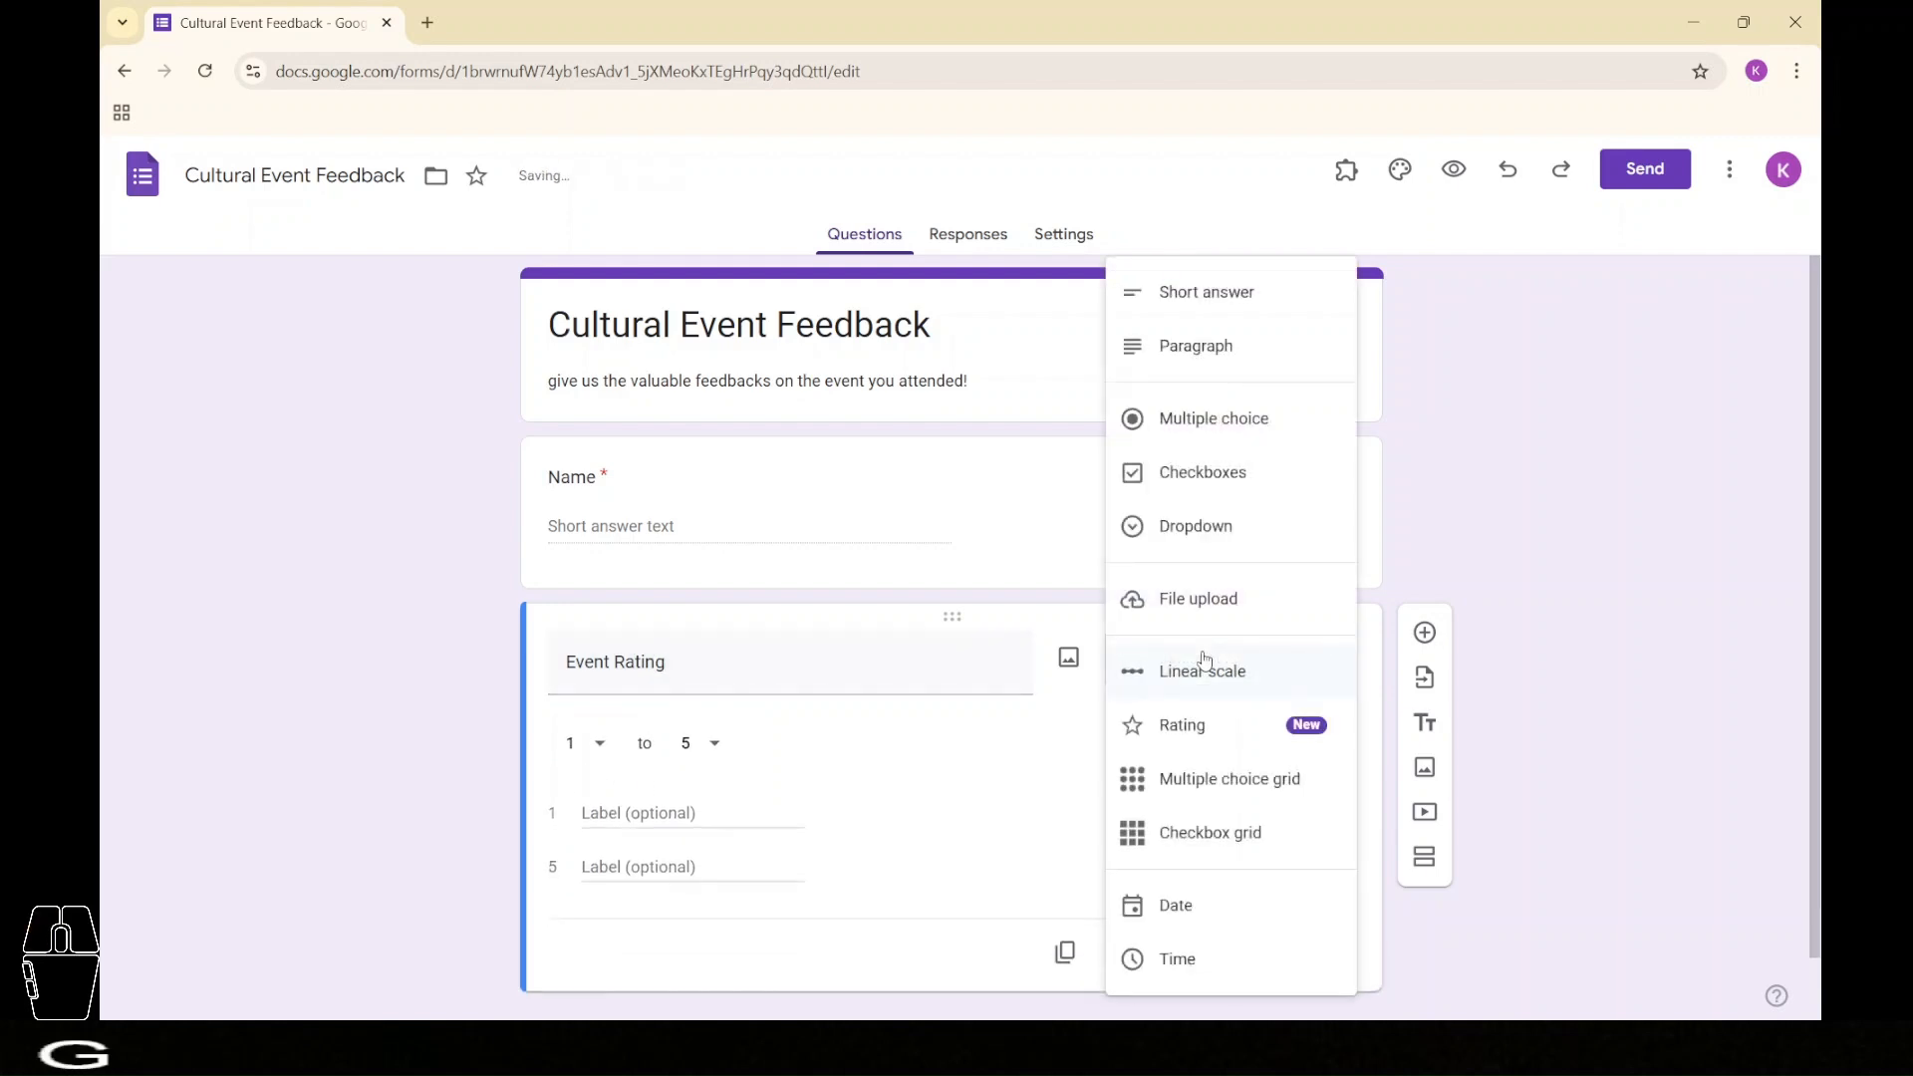
left_click(1181, 735)
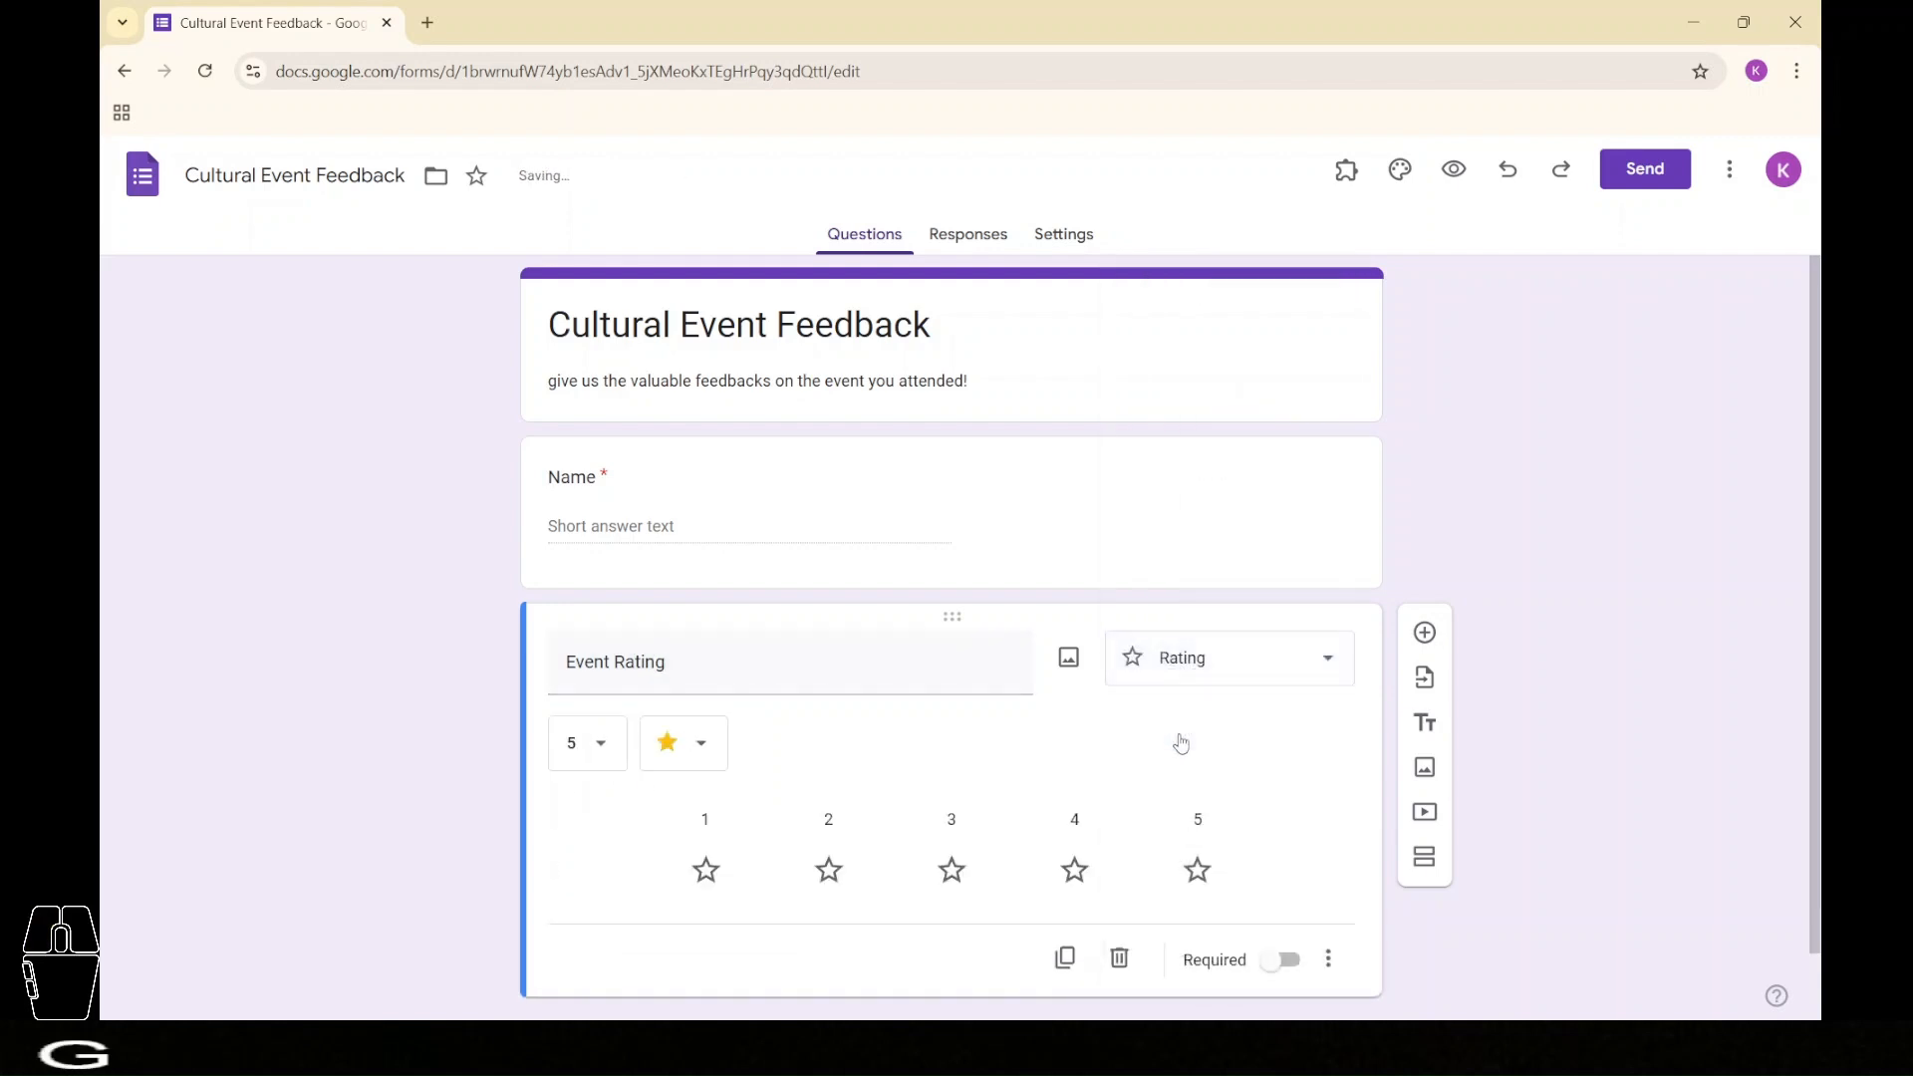
left_click(1285, 961)
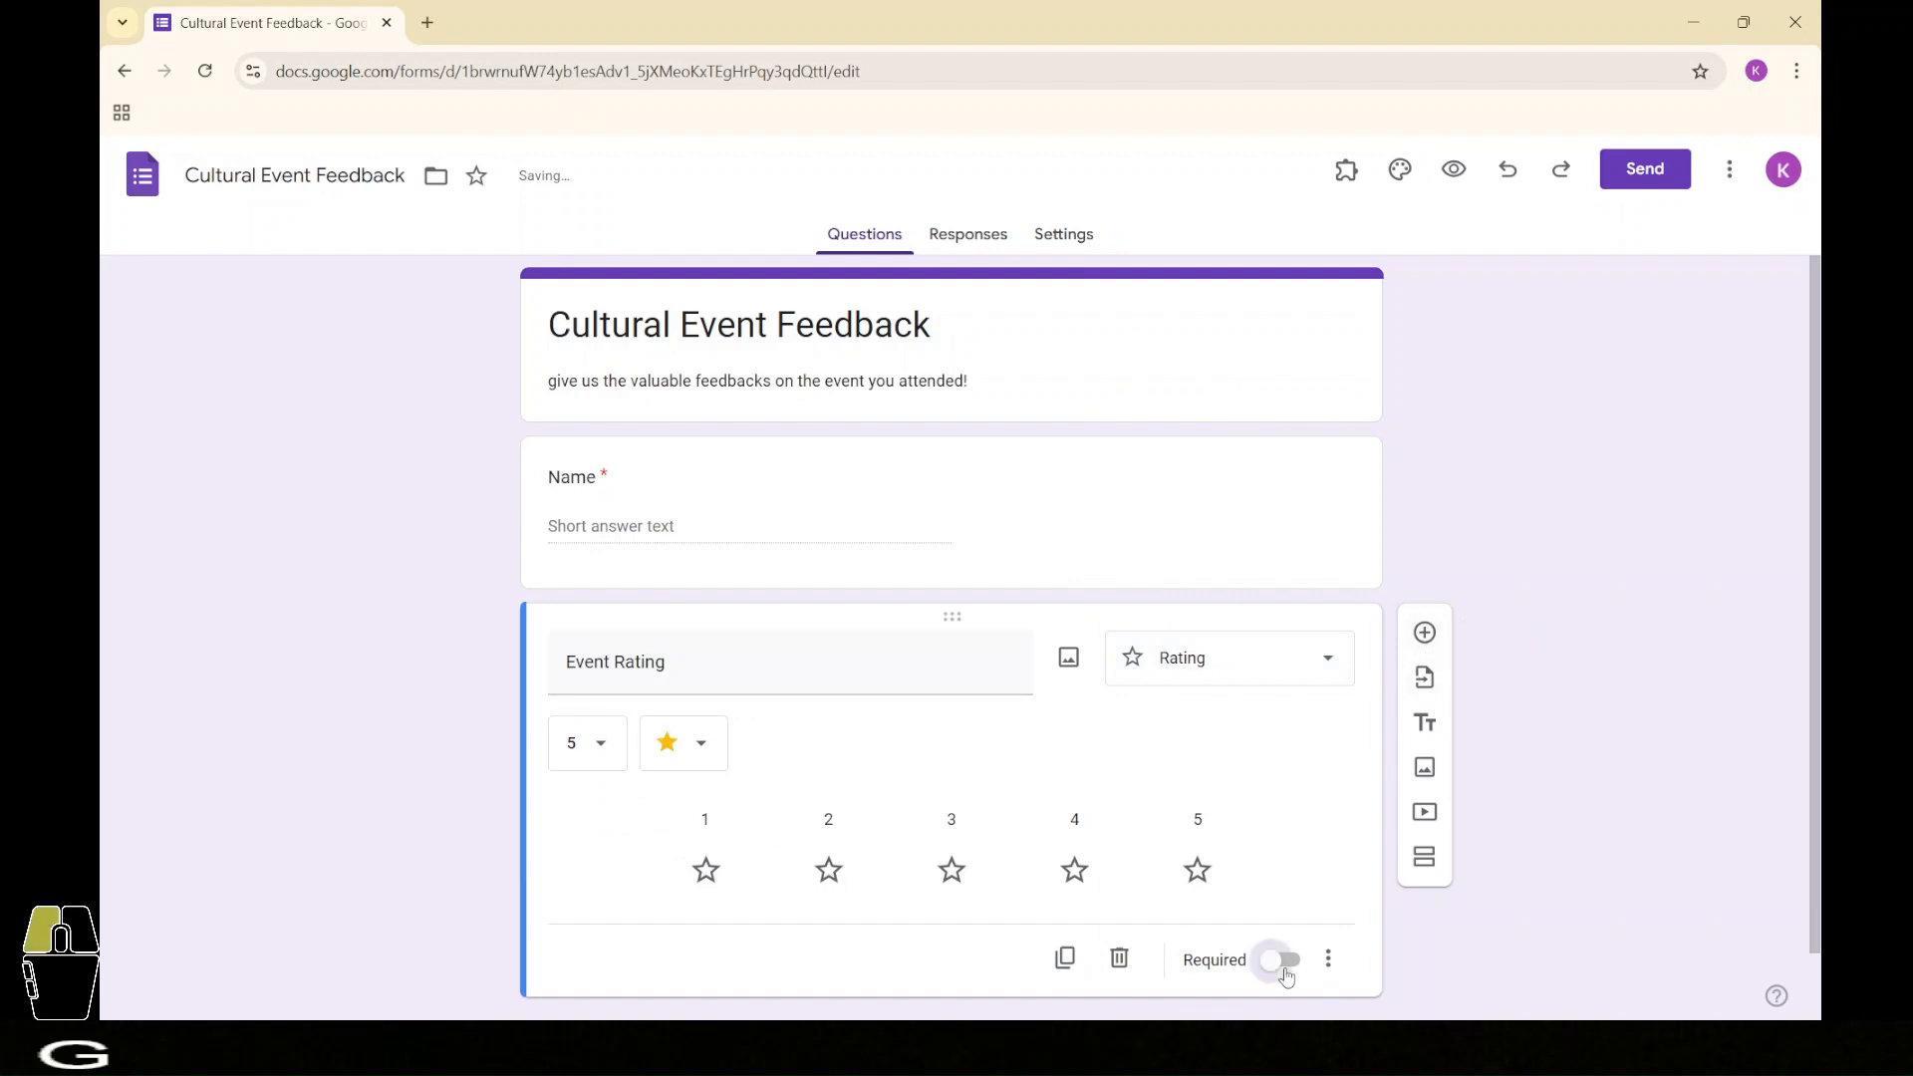
Add a required paragraph question titled "Suggestions"
left_click(1425, 633)
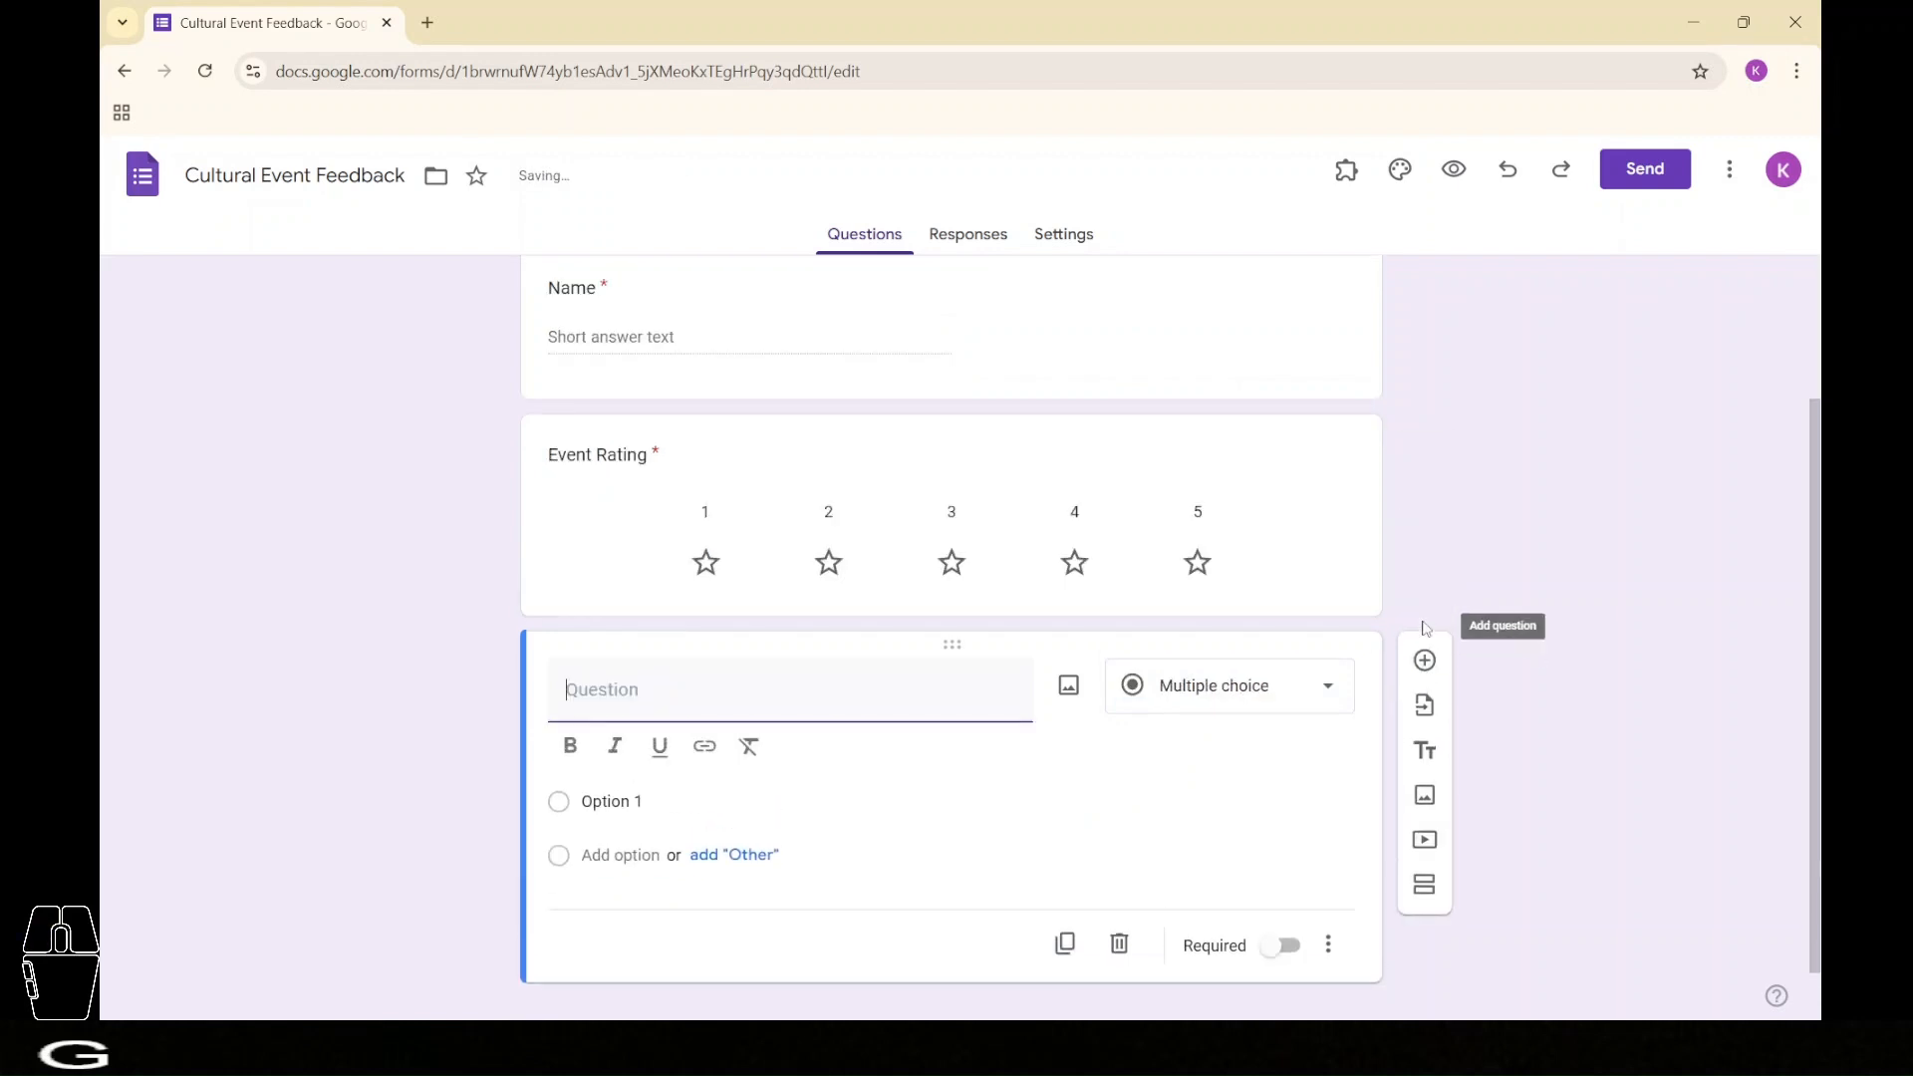
type("Sugge")
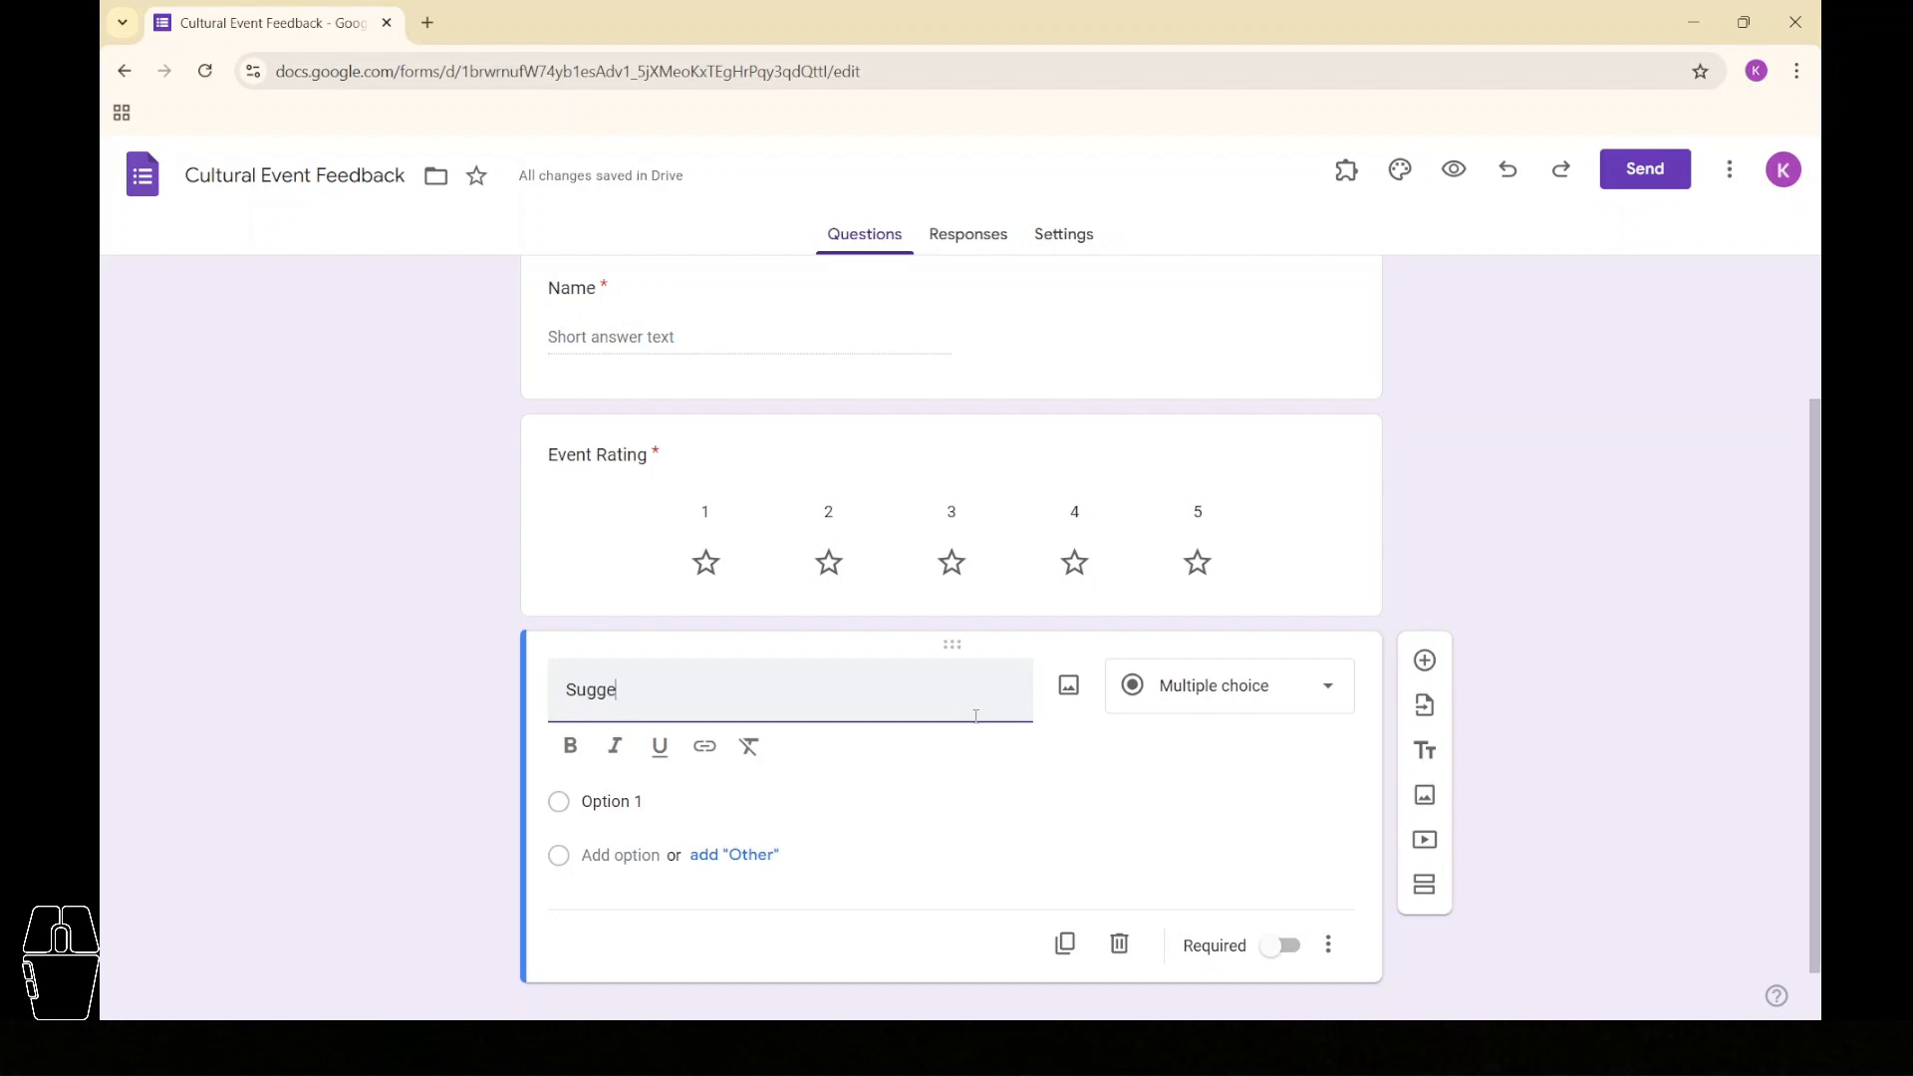
type("stions")
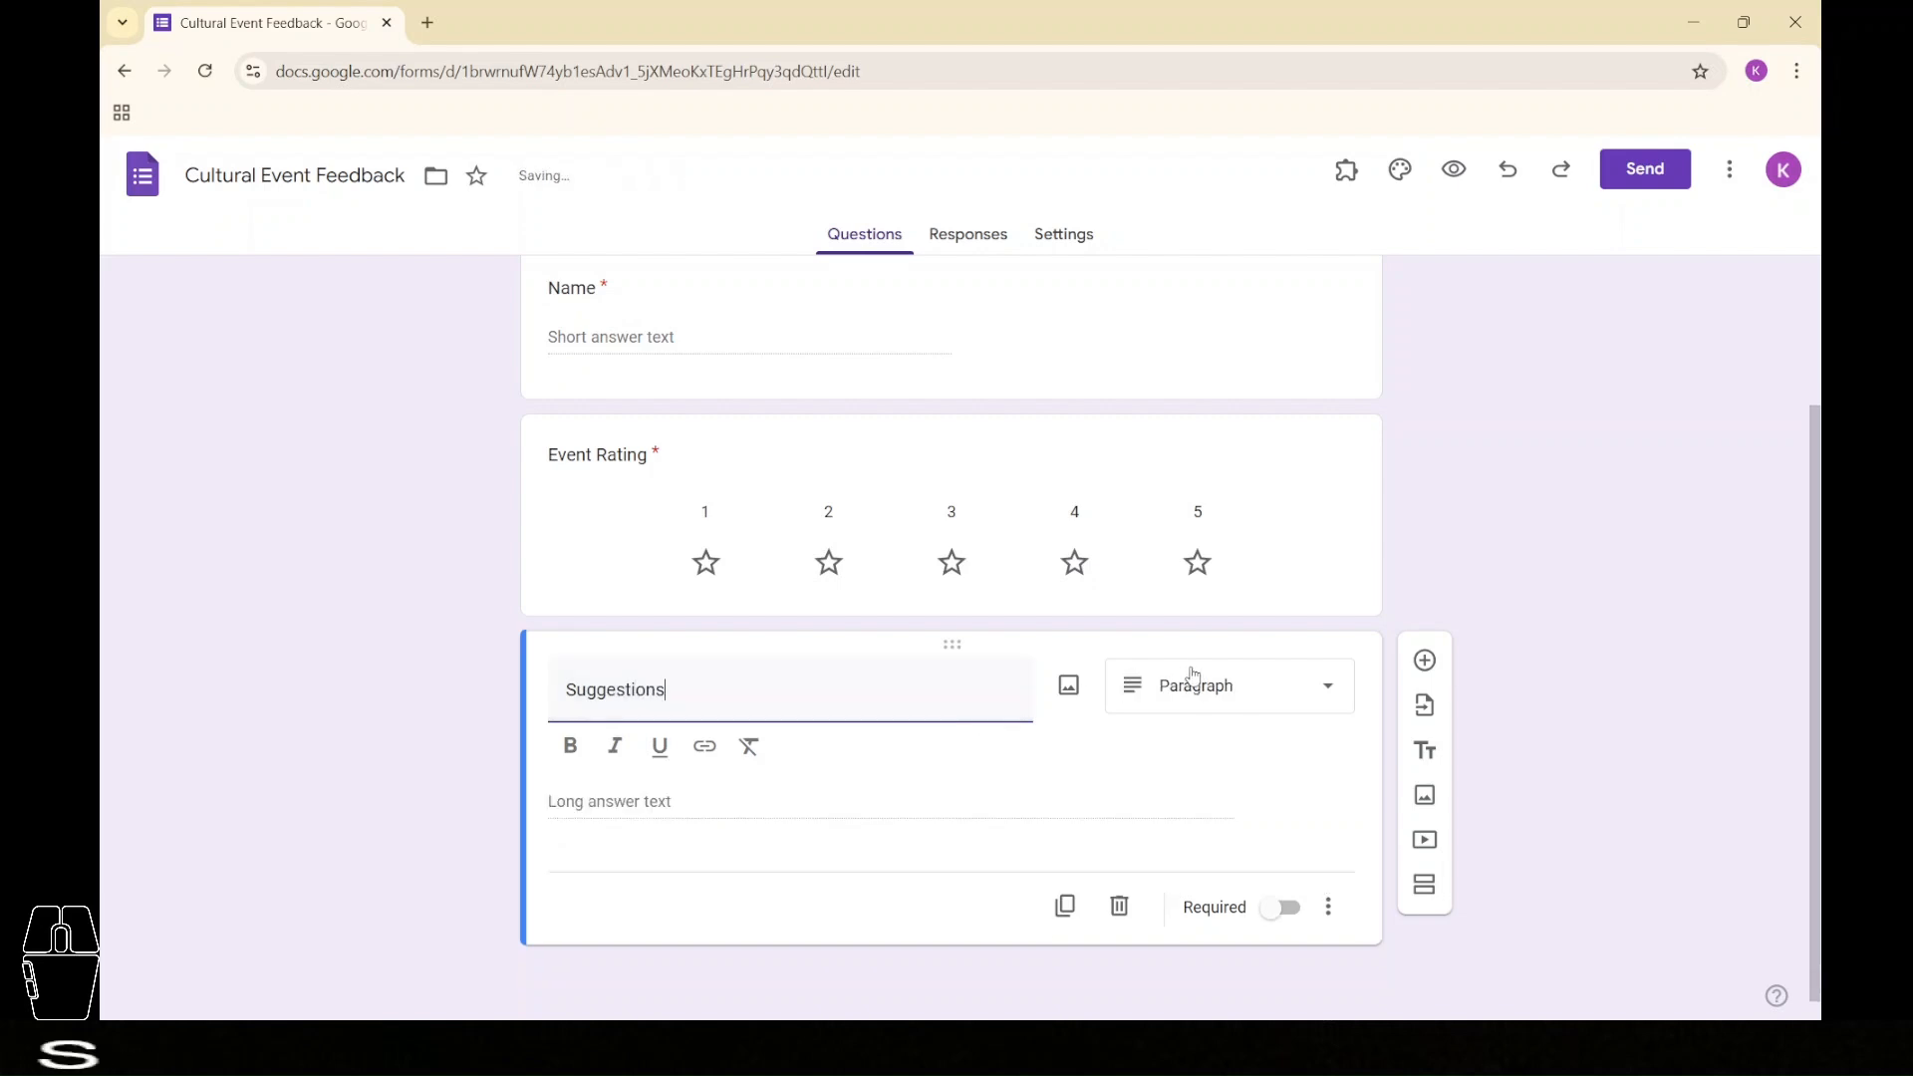
left_click(1193, 683)
left_click(1415, 574)
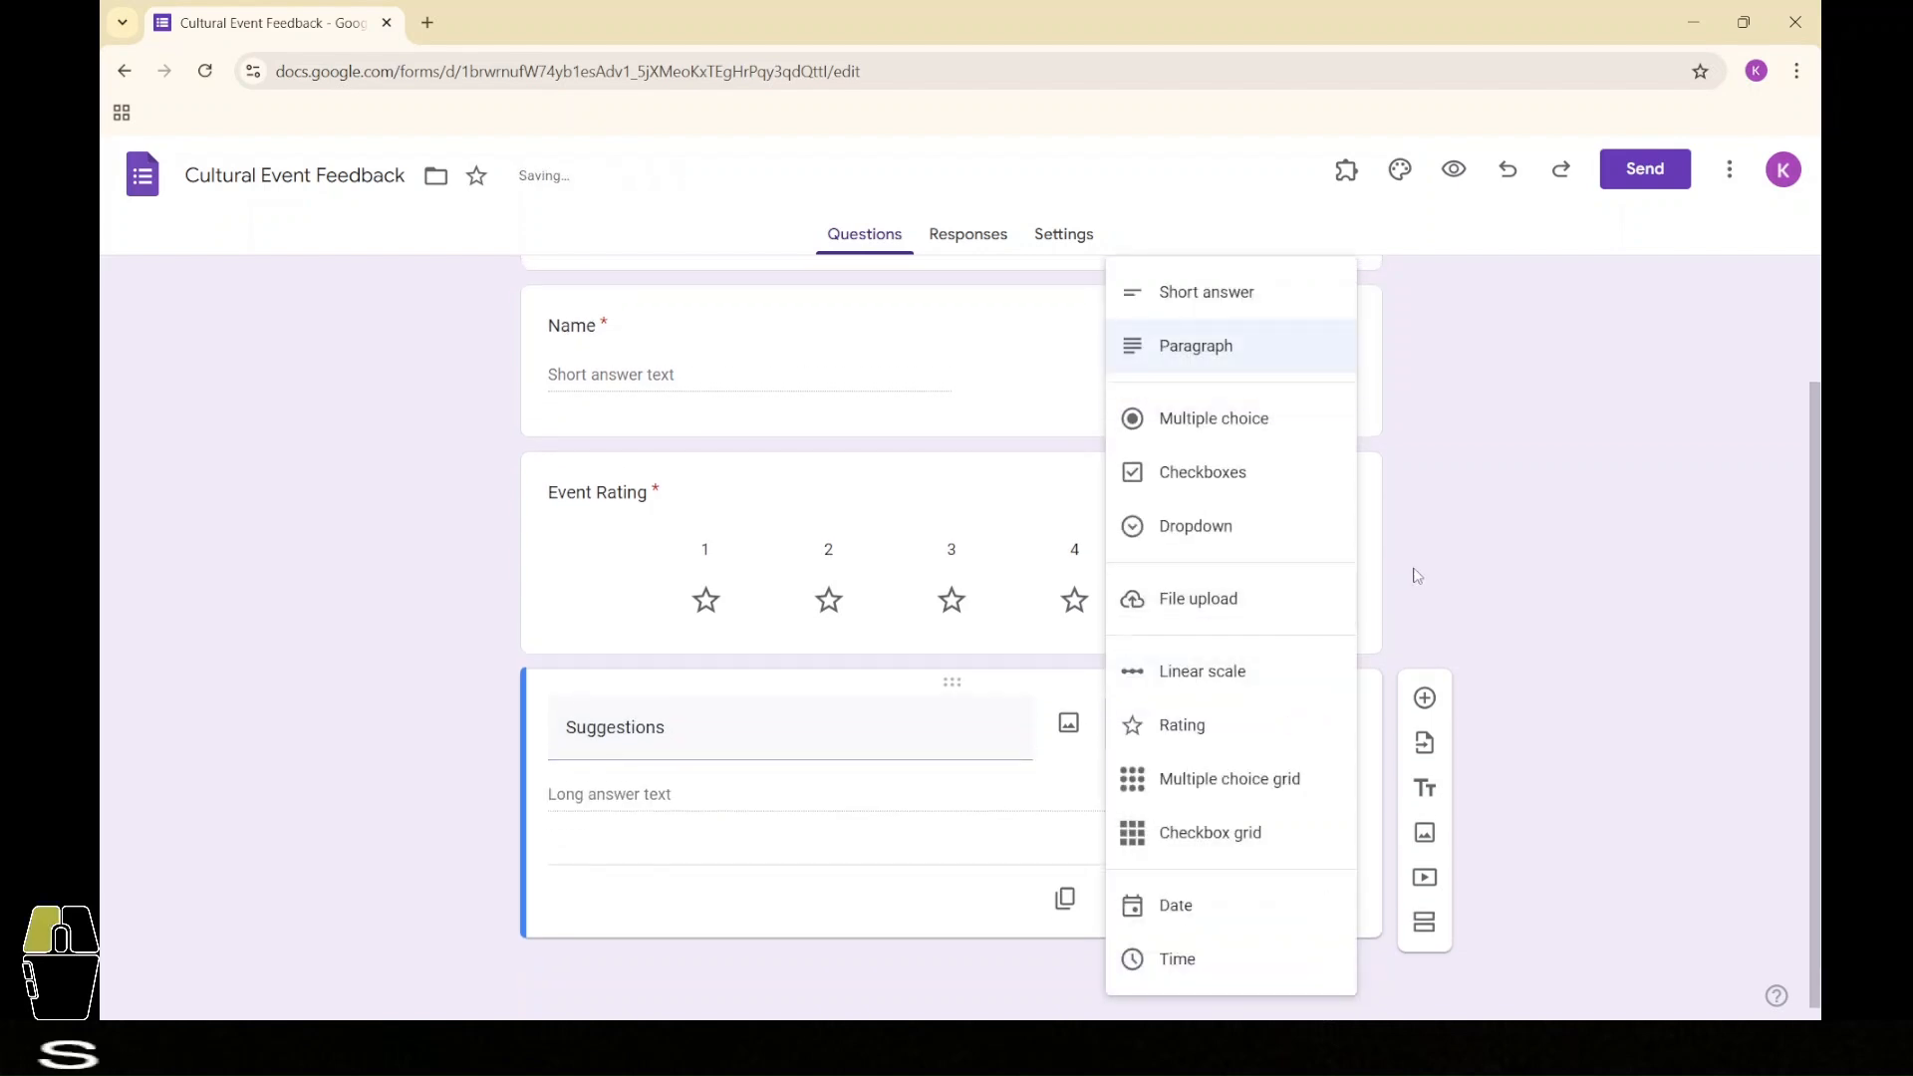
left_click(1283, 900)
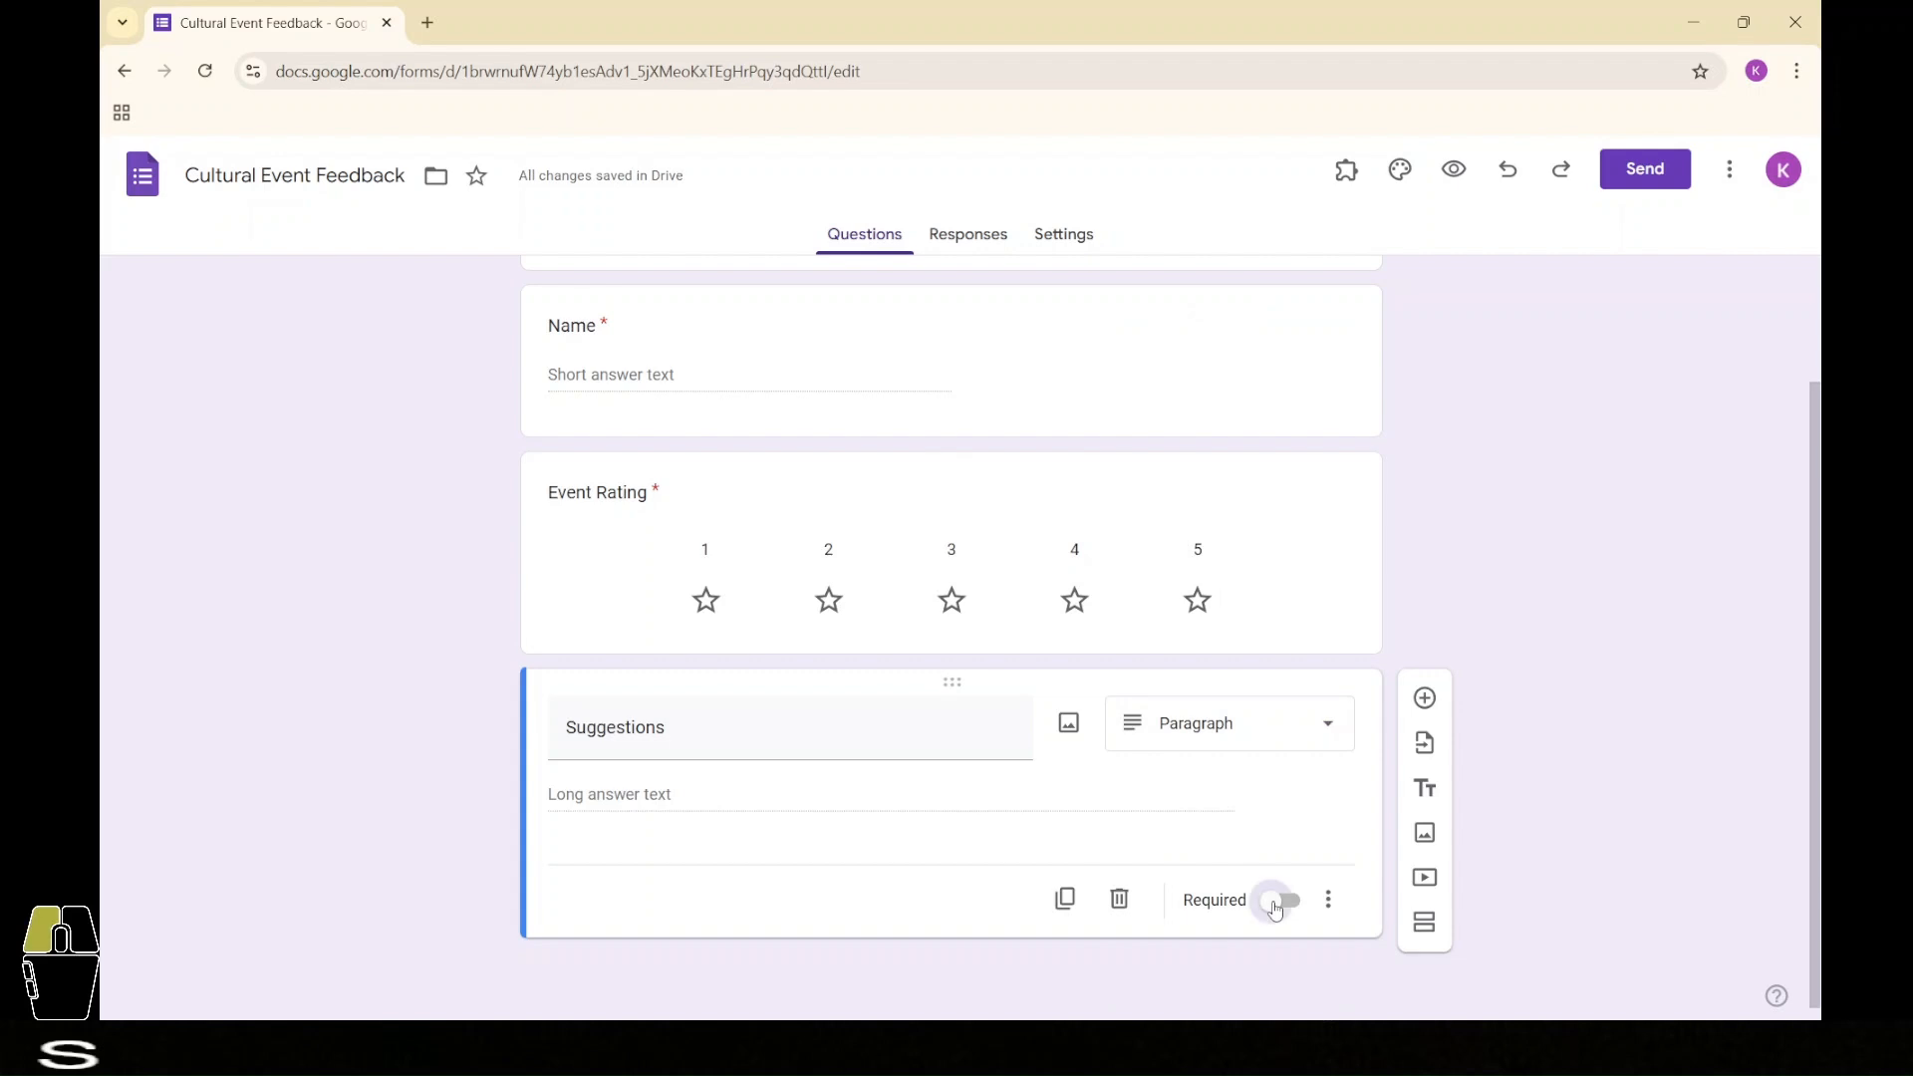
Add a question titled "Events" below Suggestions and set its type to Dropdown
left_click(1427, 699)
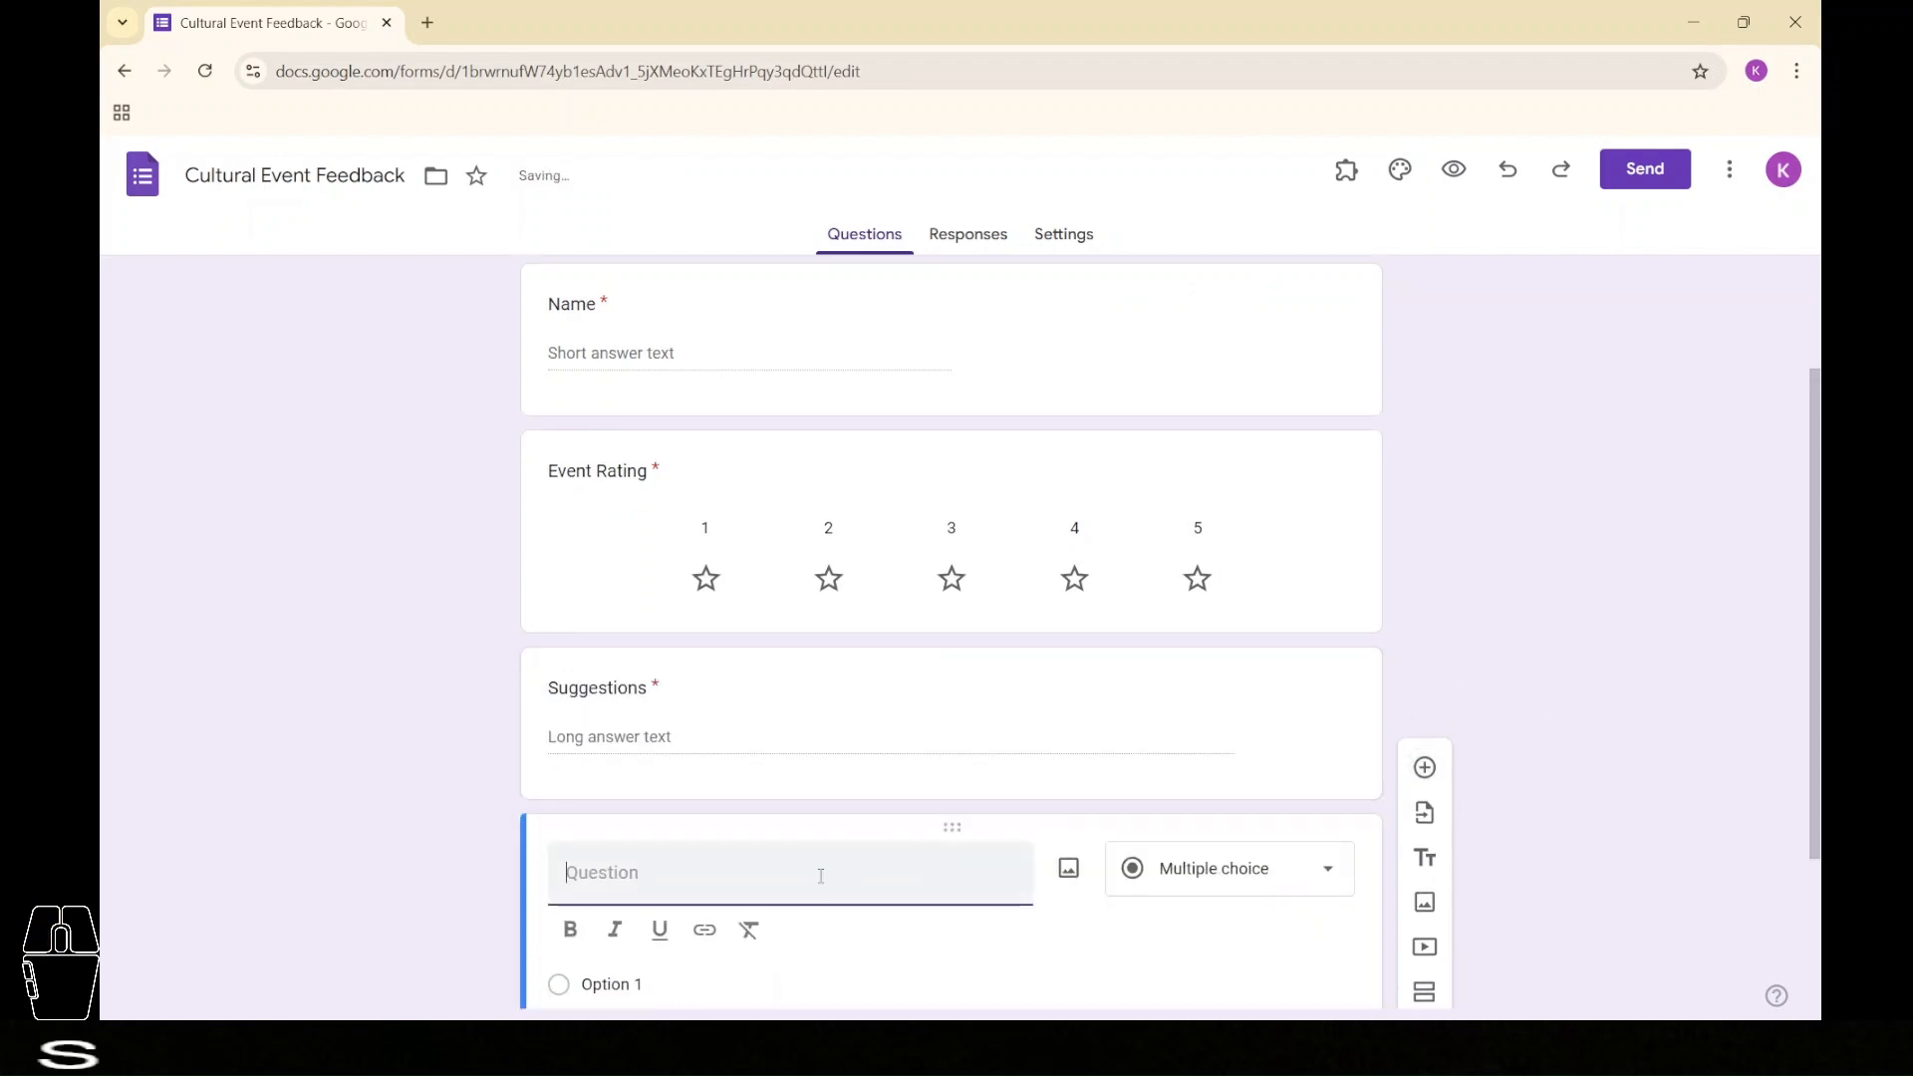
type("E")
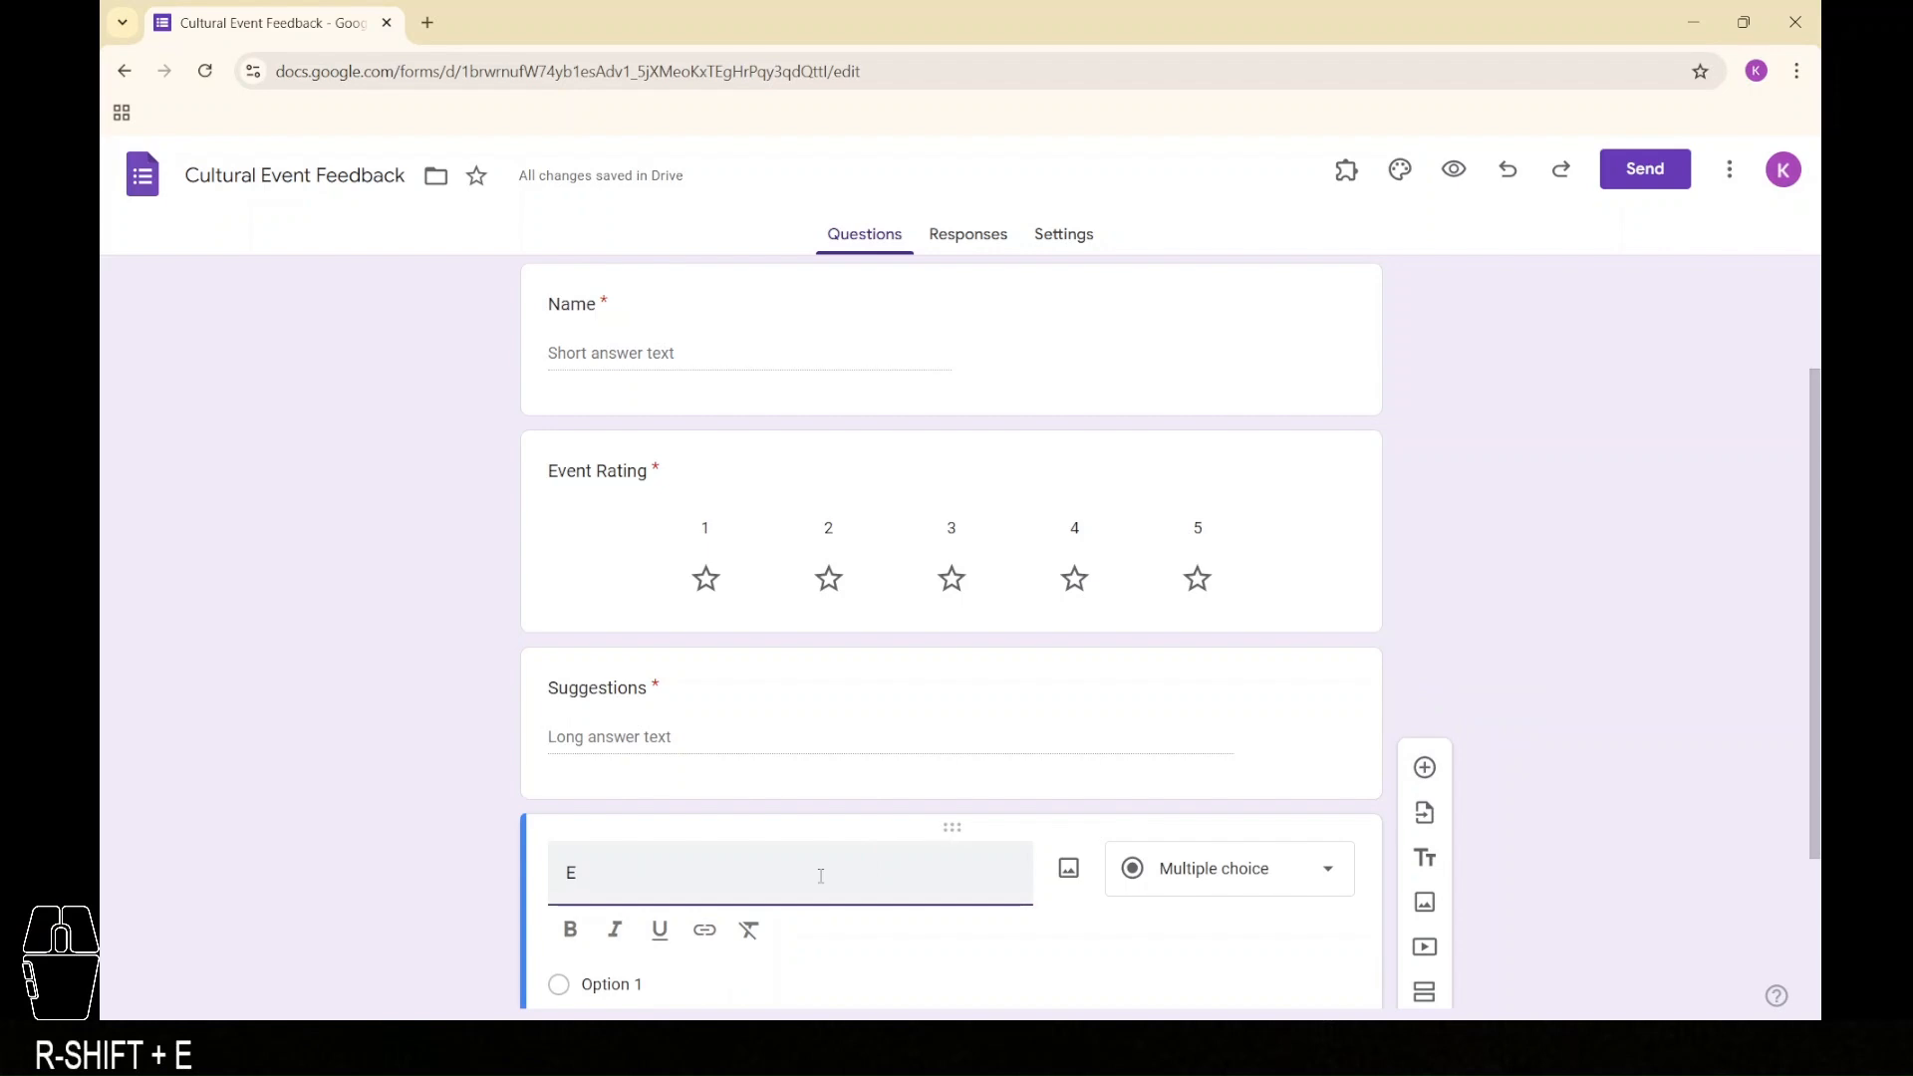
type("vents")
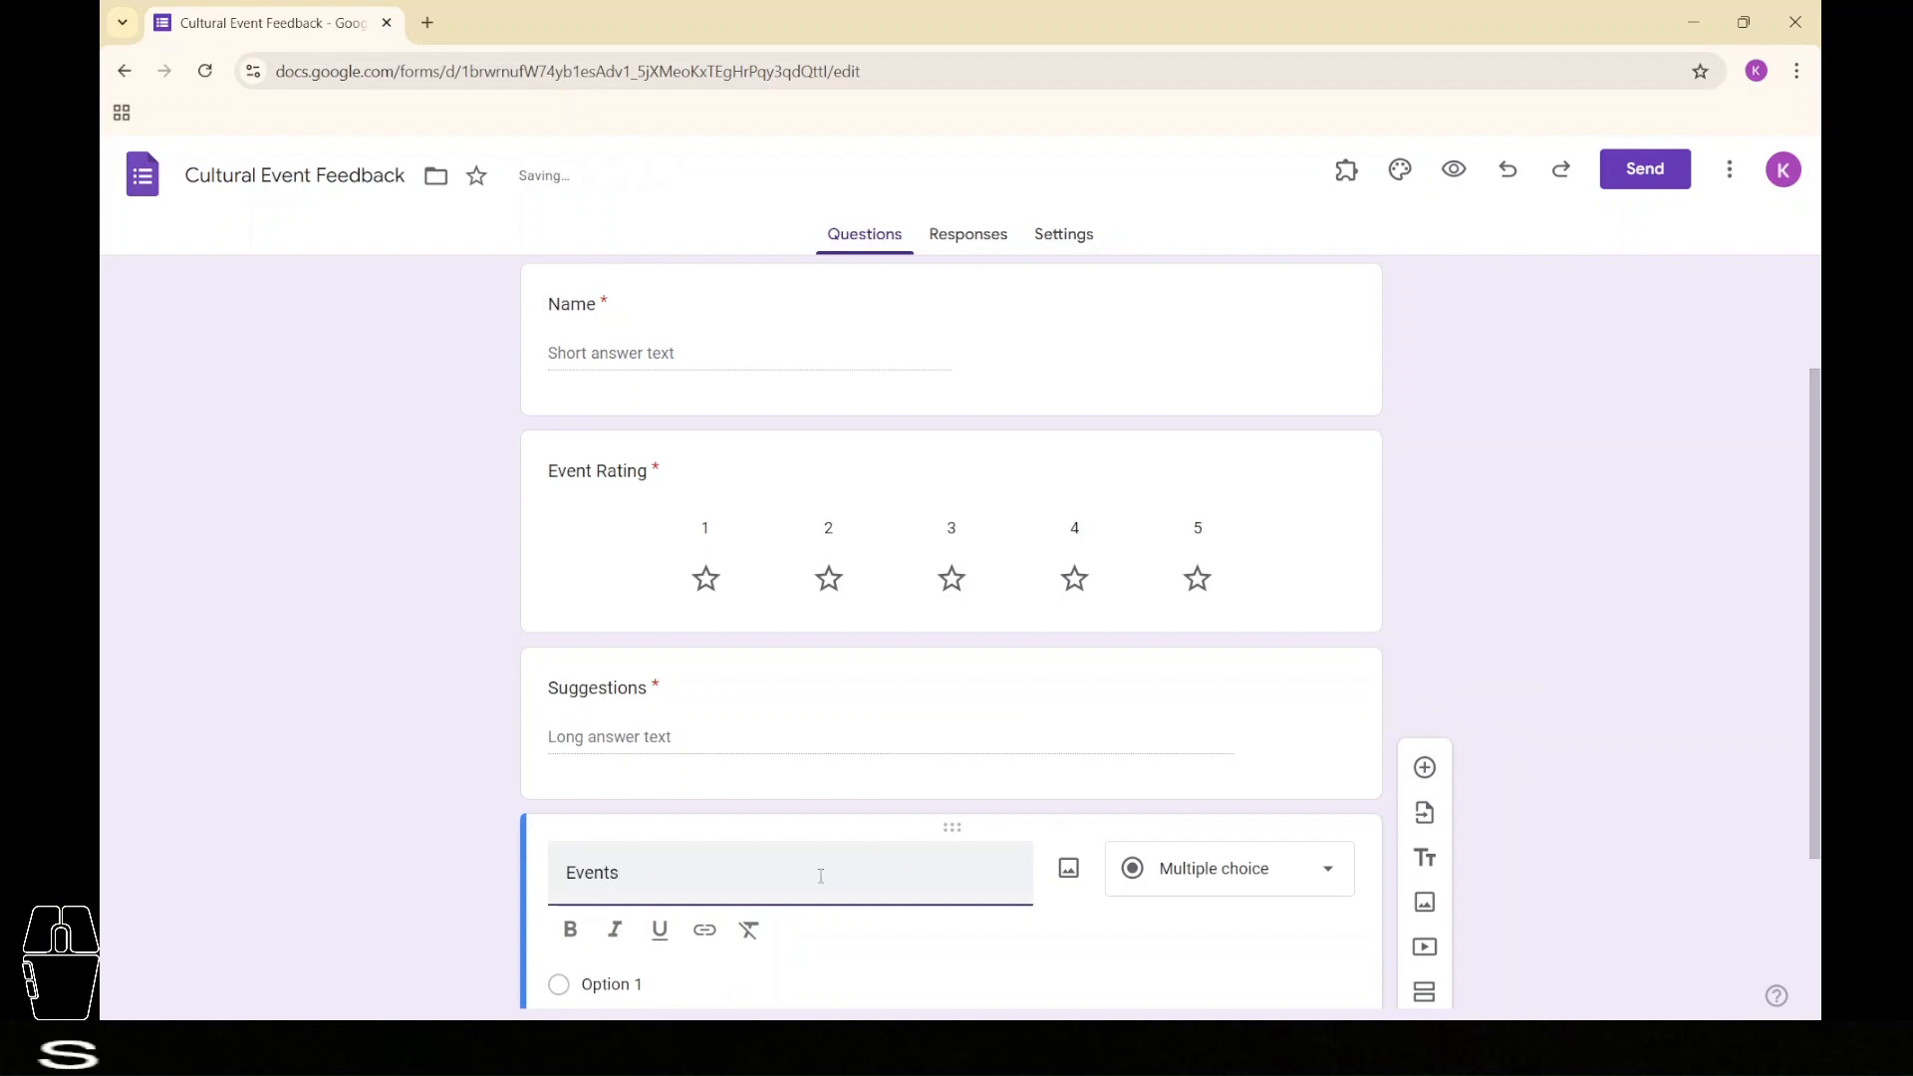
scroll(820, 876, "down", 2)
left_click(1286, 643)
left_click(1202, 471)
left_click(1286, 639)
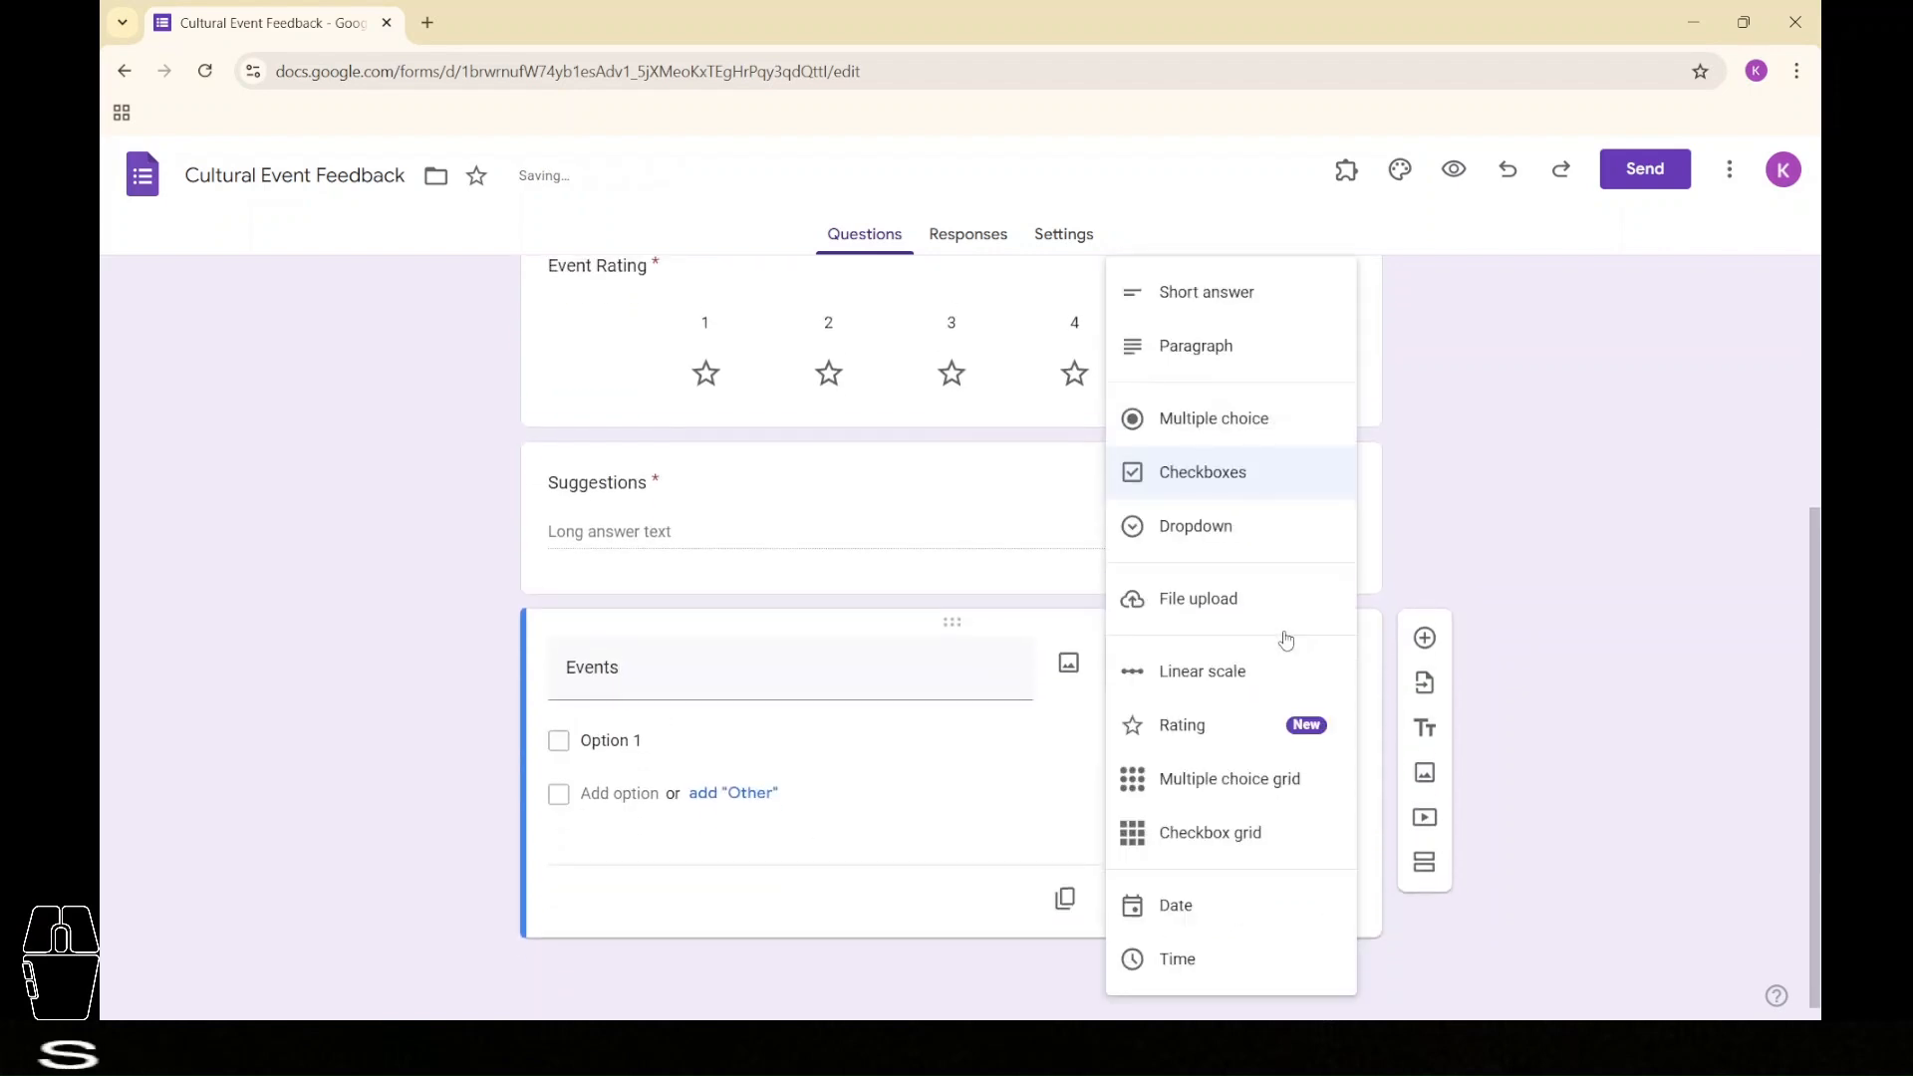
left_click(1252, 531)
Give the Events dropdown the options "Engima", "Innovations" and "BVITians UTSAV", and make the question required
left_click(646, 757)
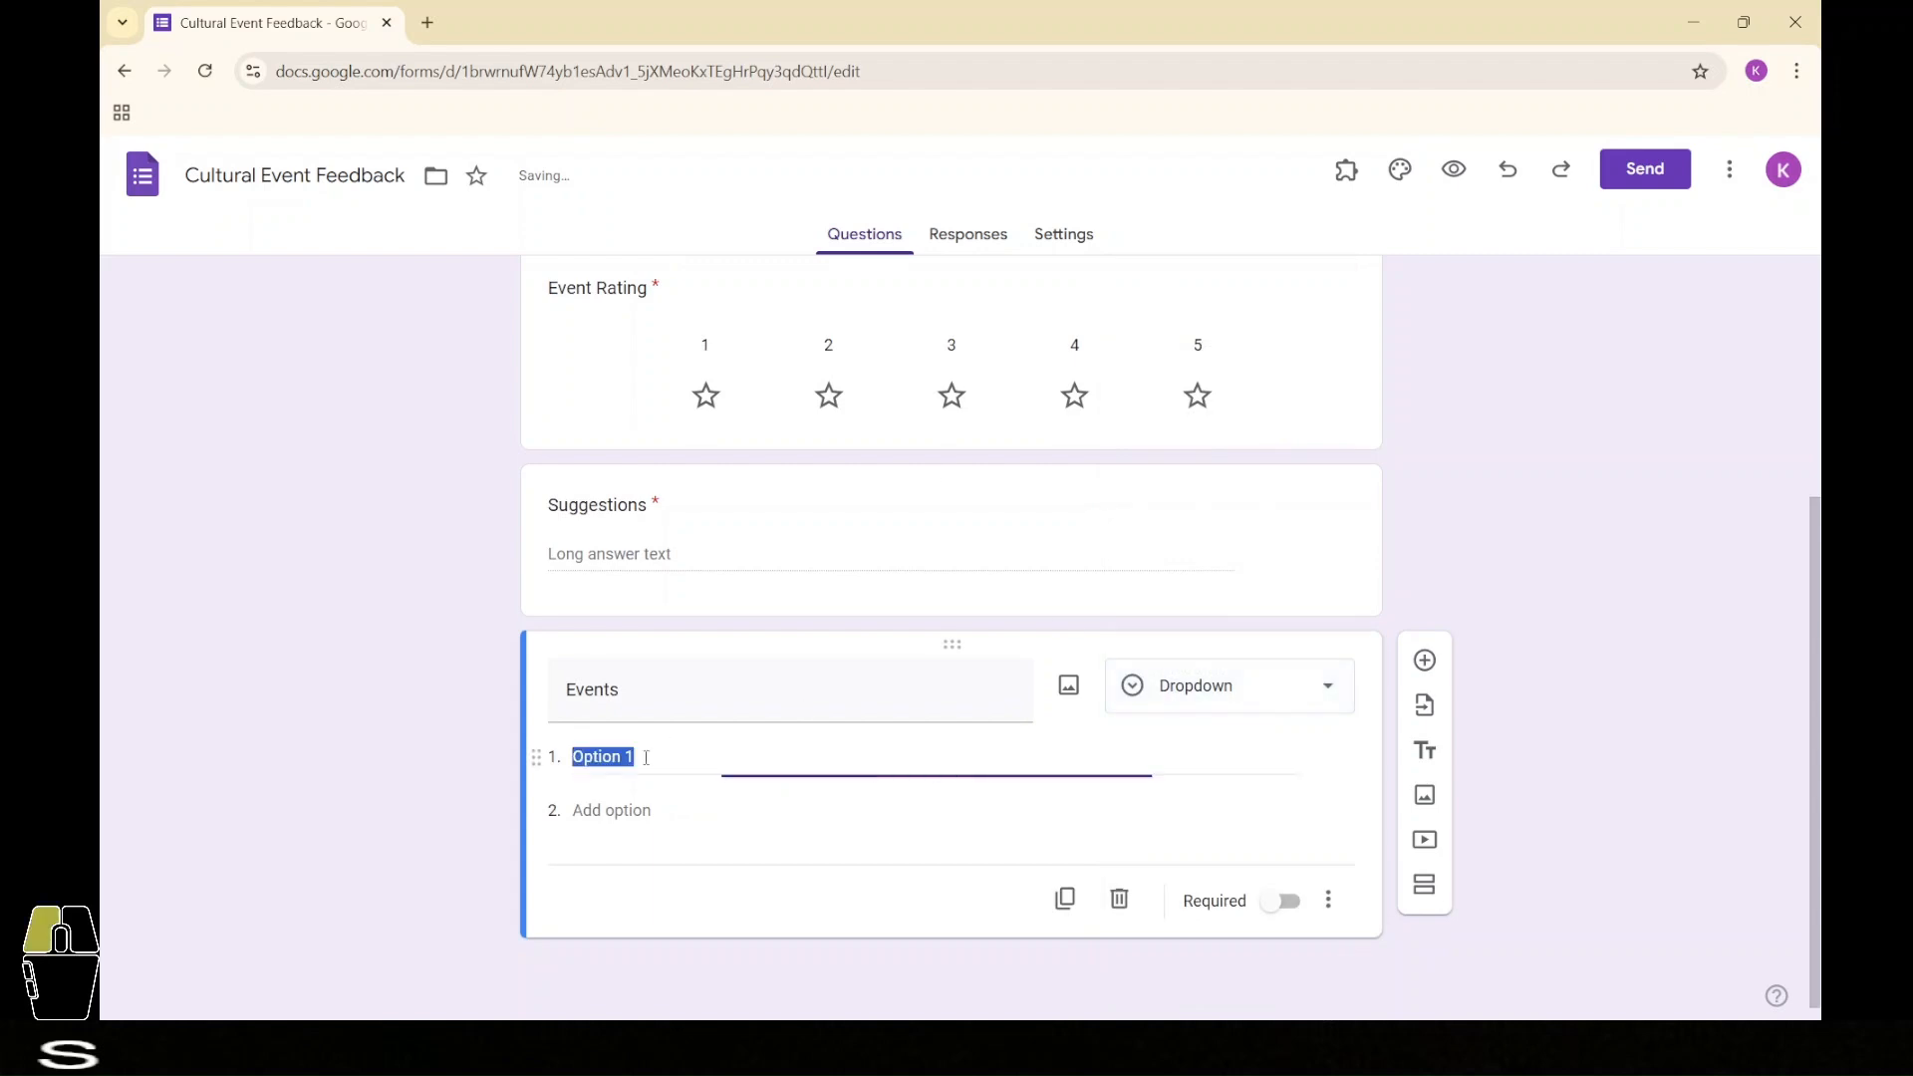
type("En")
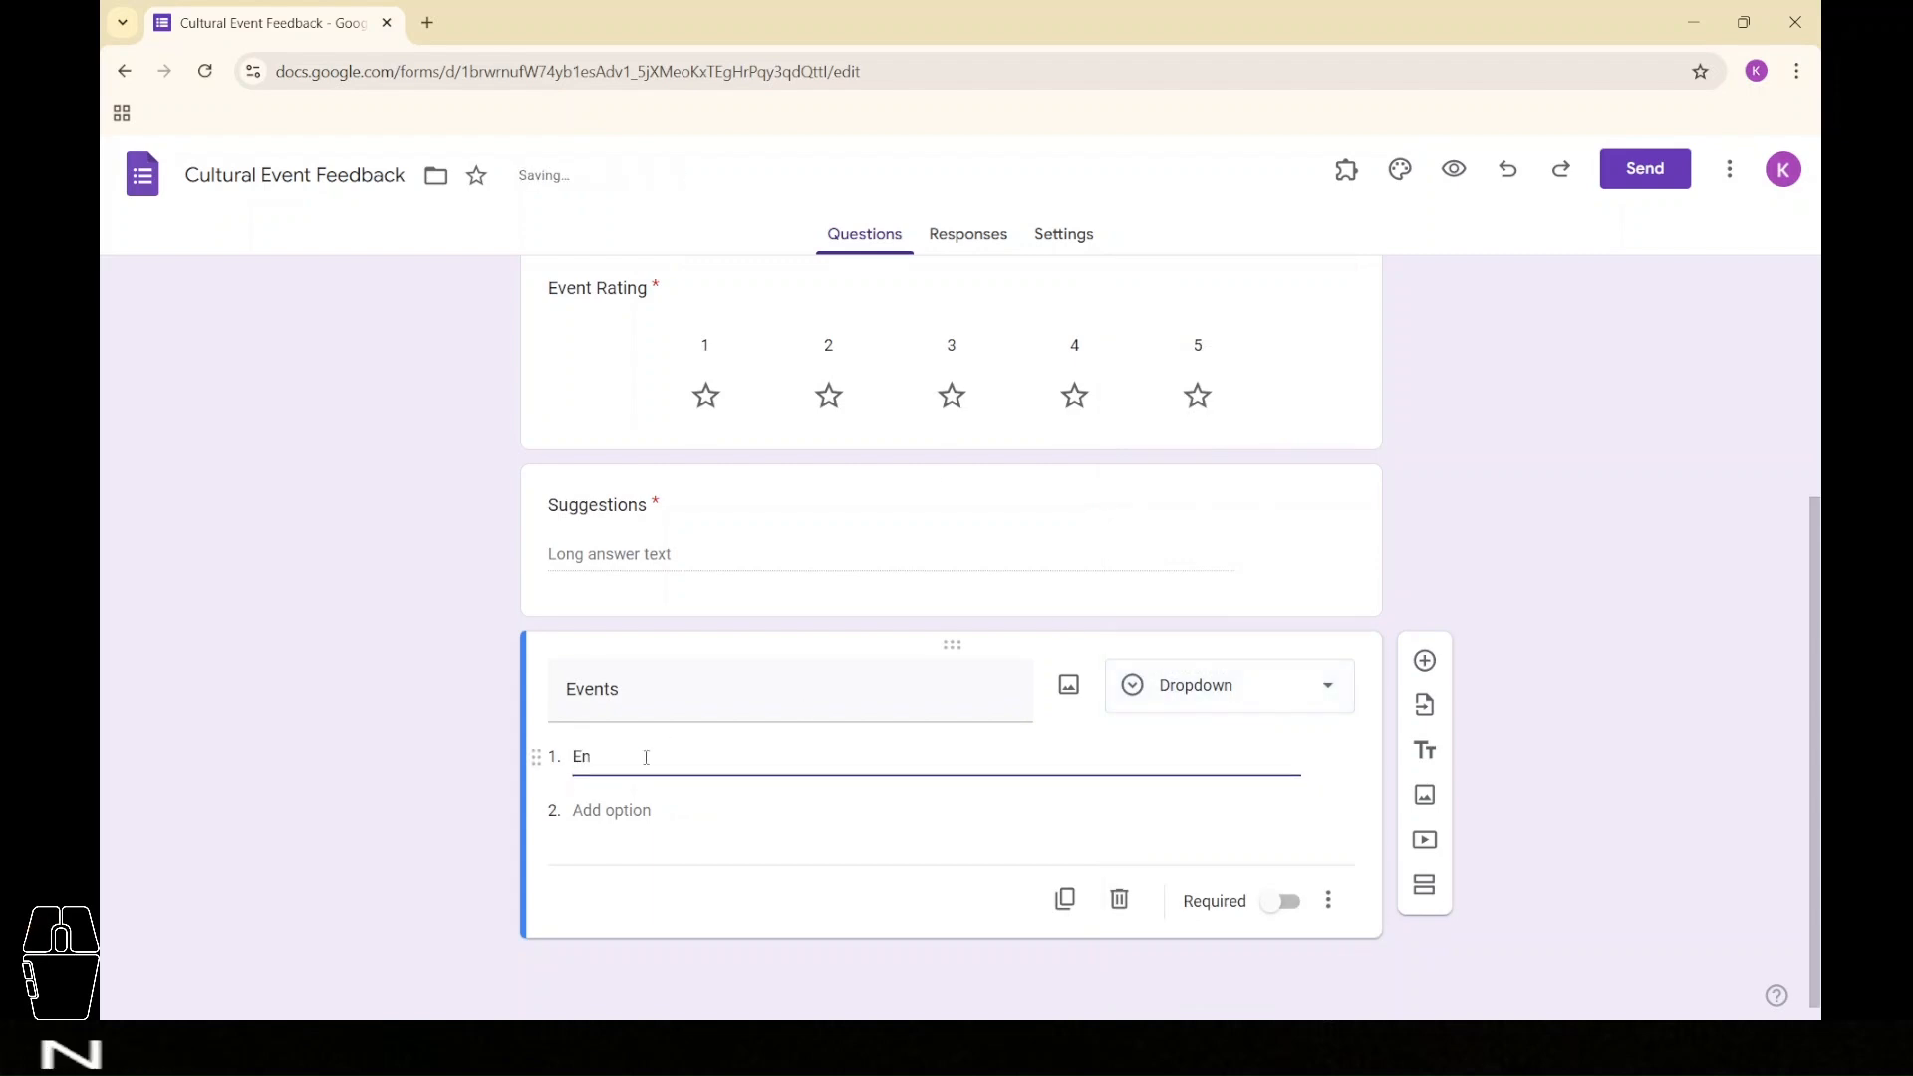
type("gima")
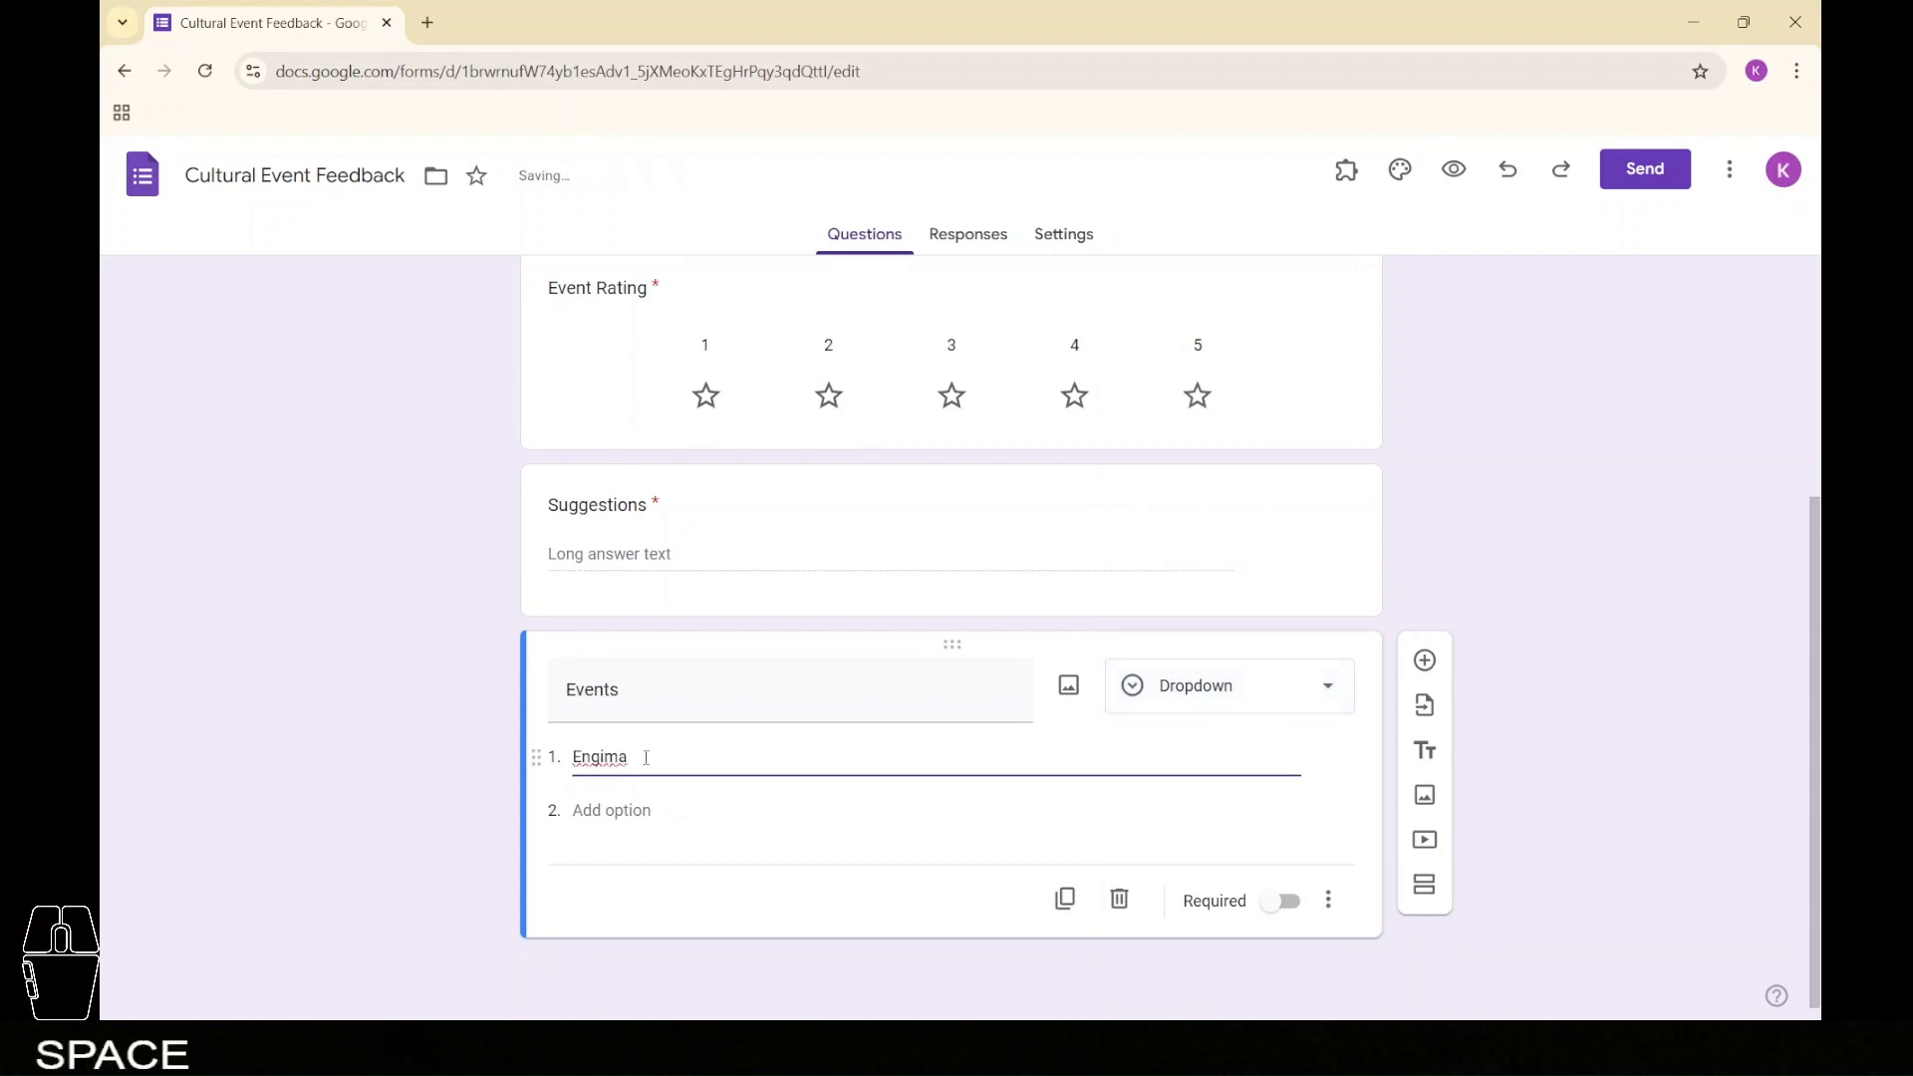
left_click(613, 810)
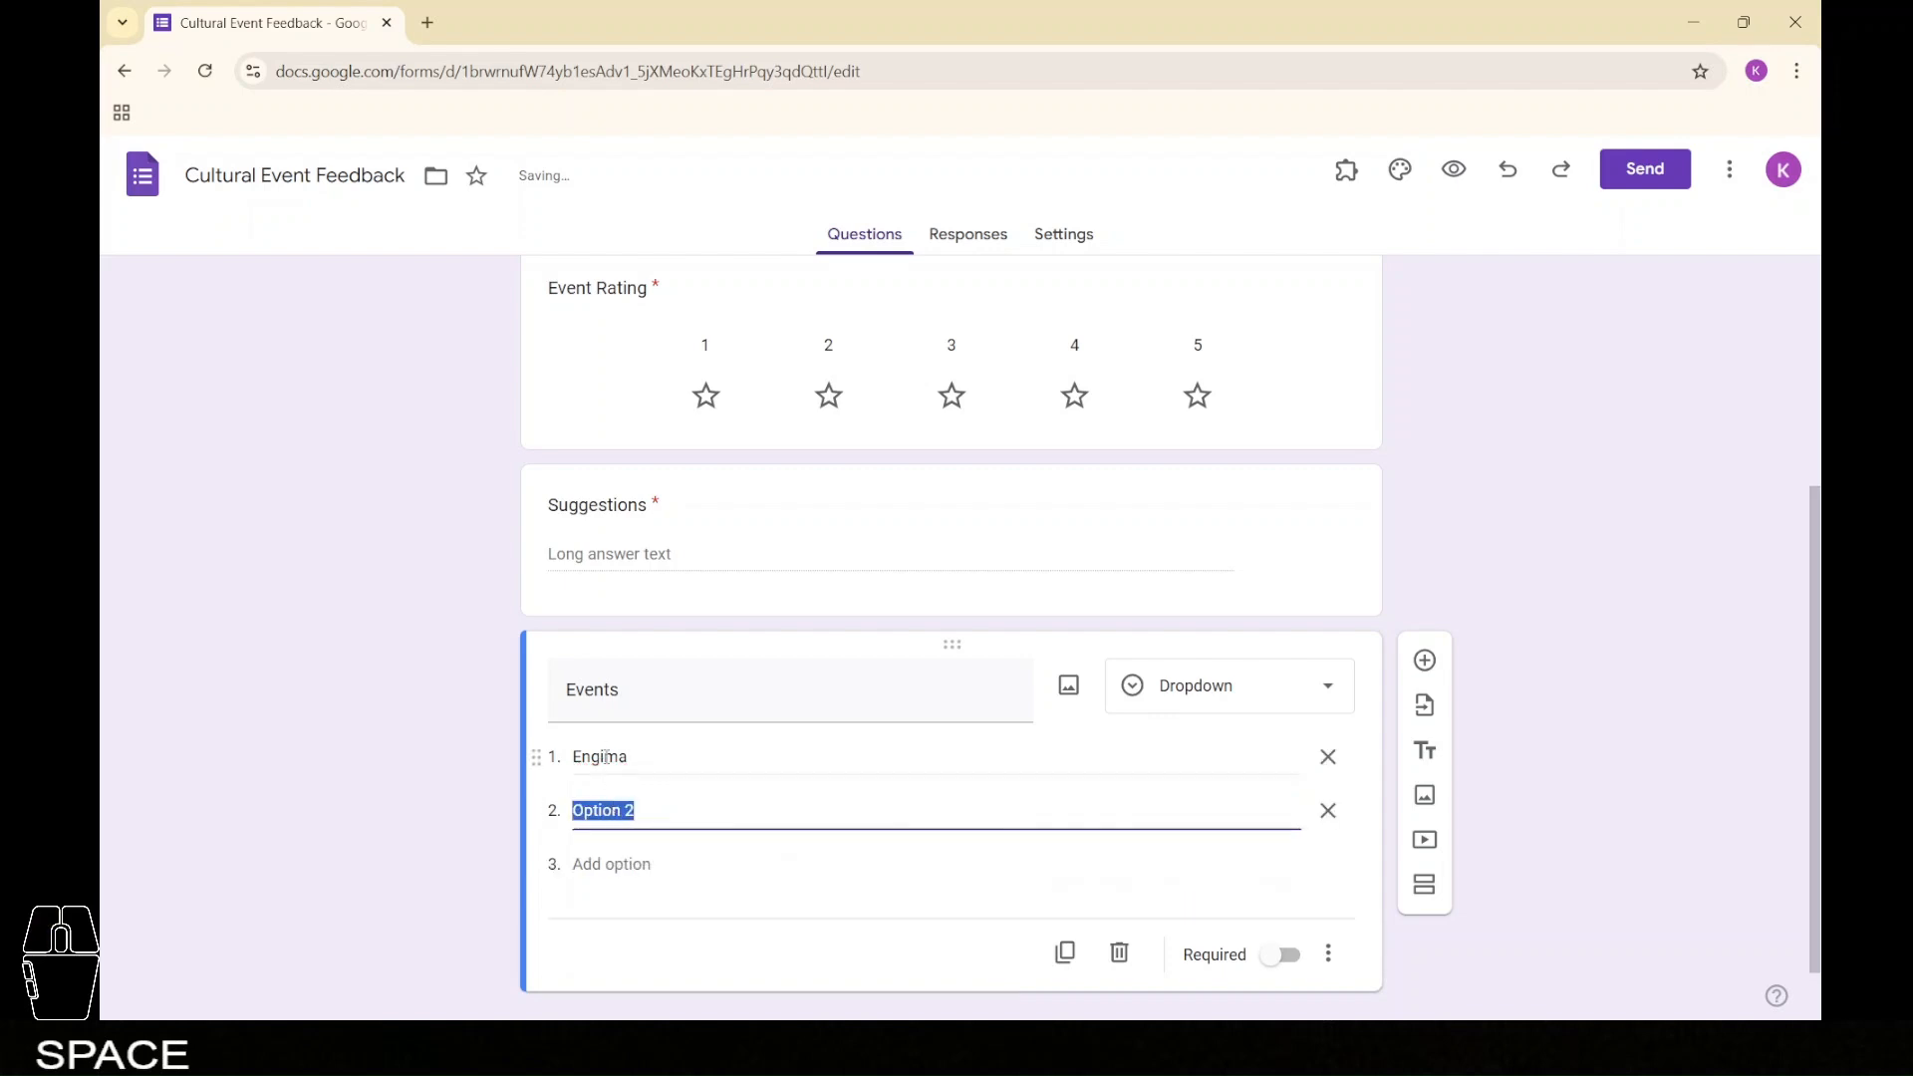
type("I")
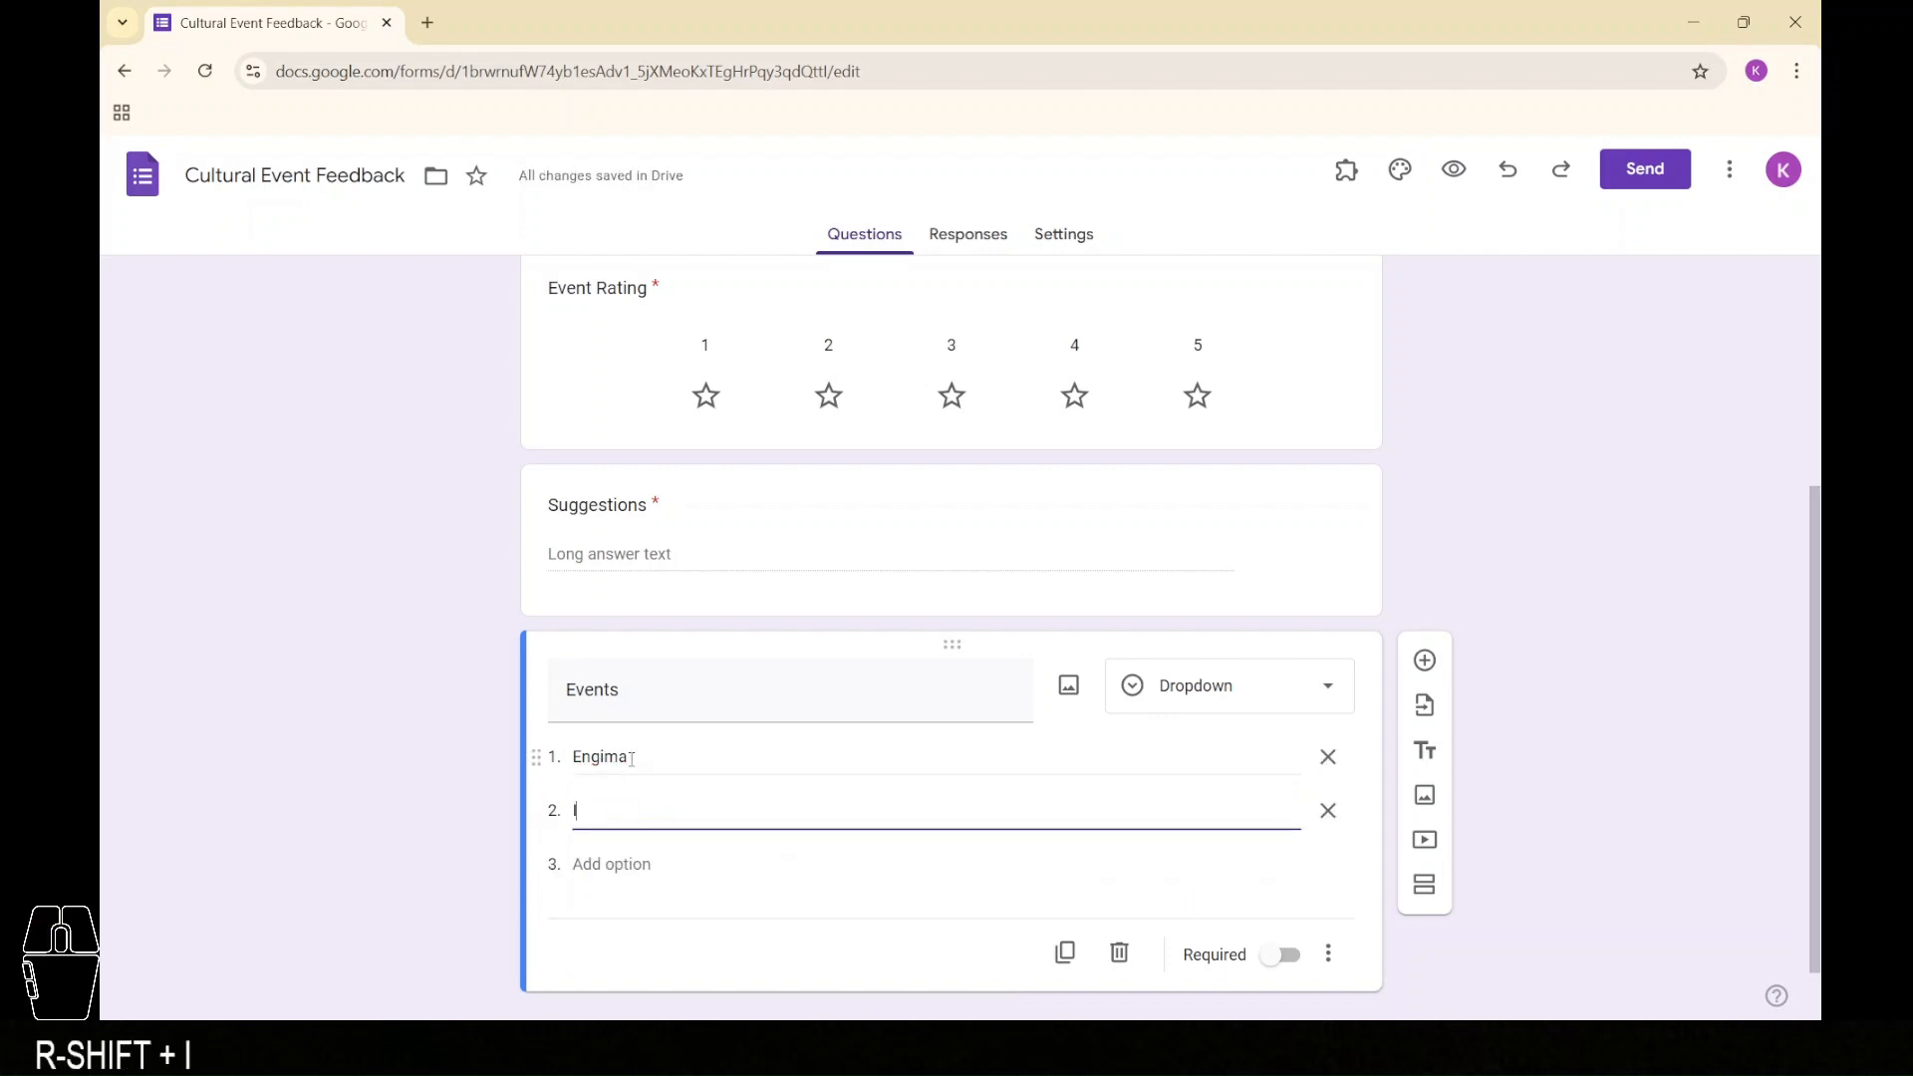
type("nnovations")
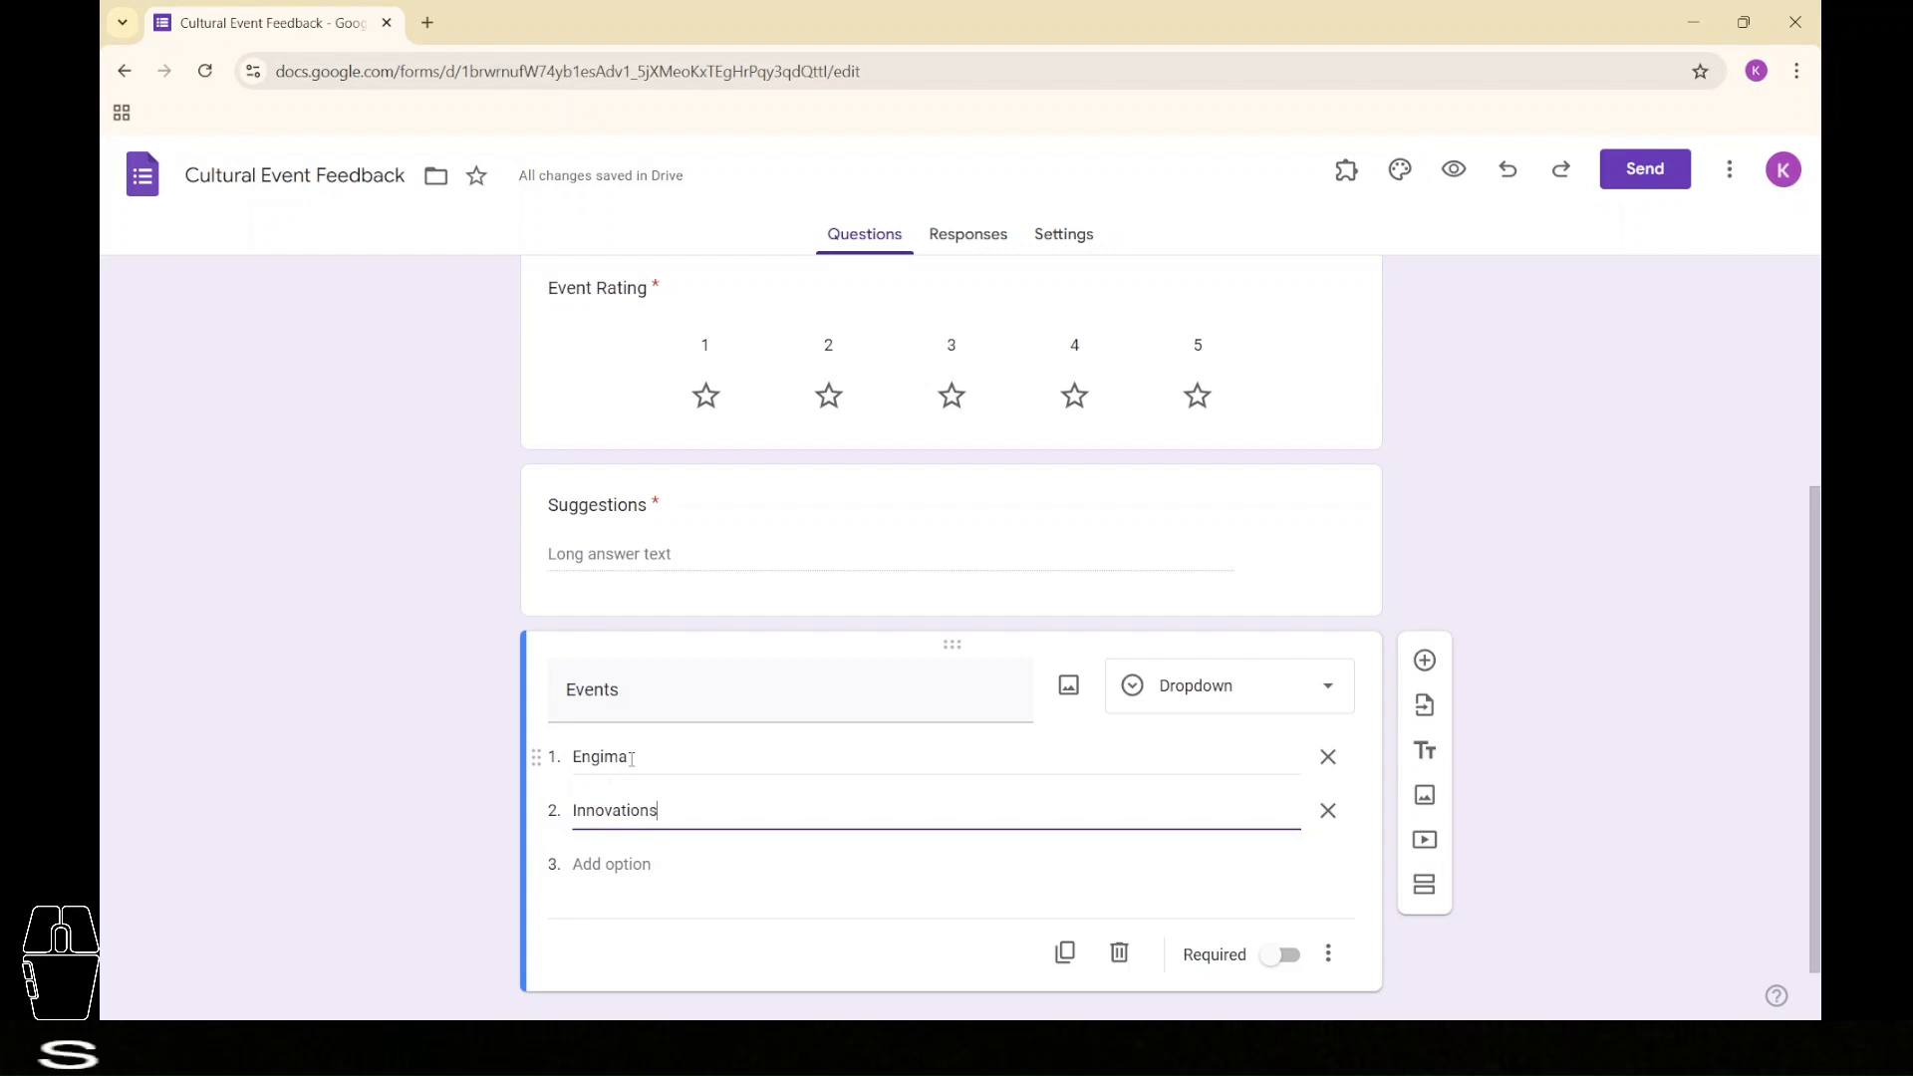
key("Return")
type("BVIT")
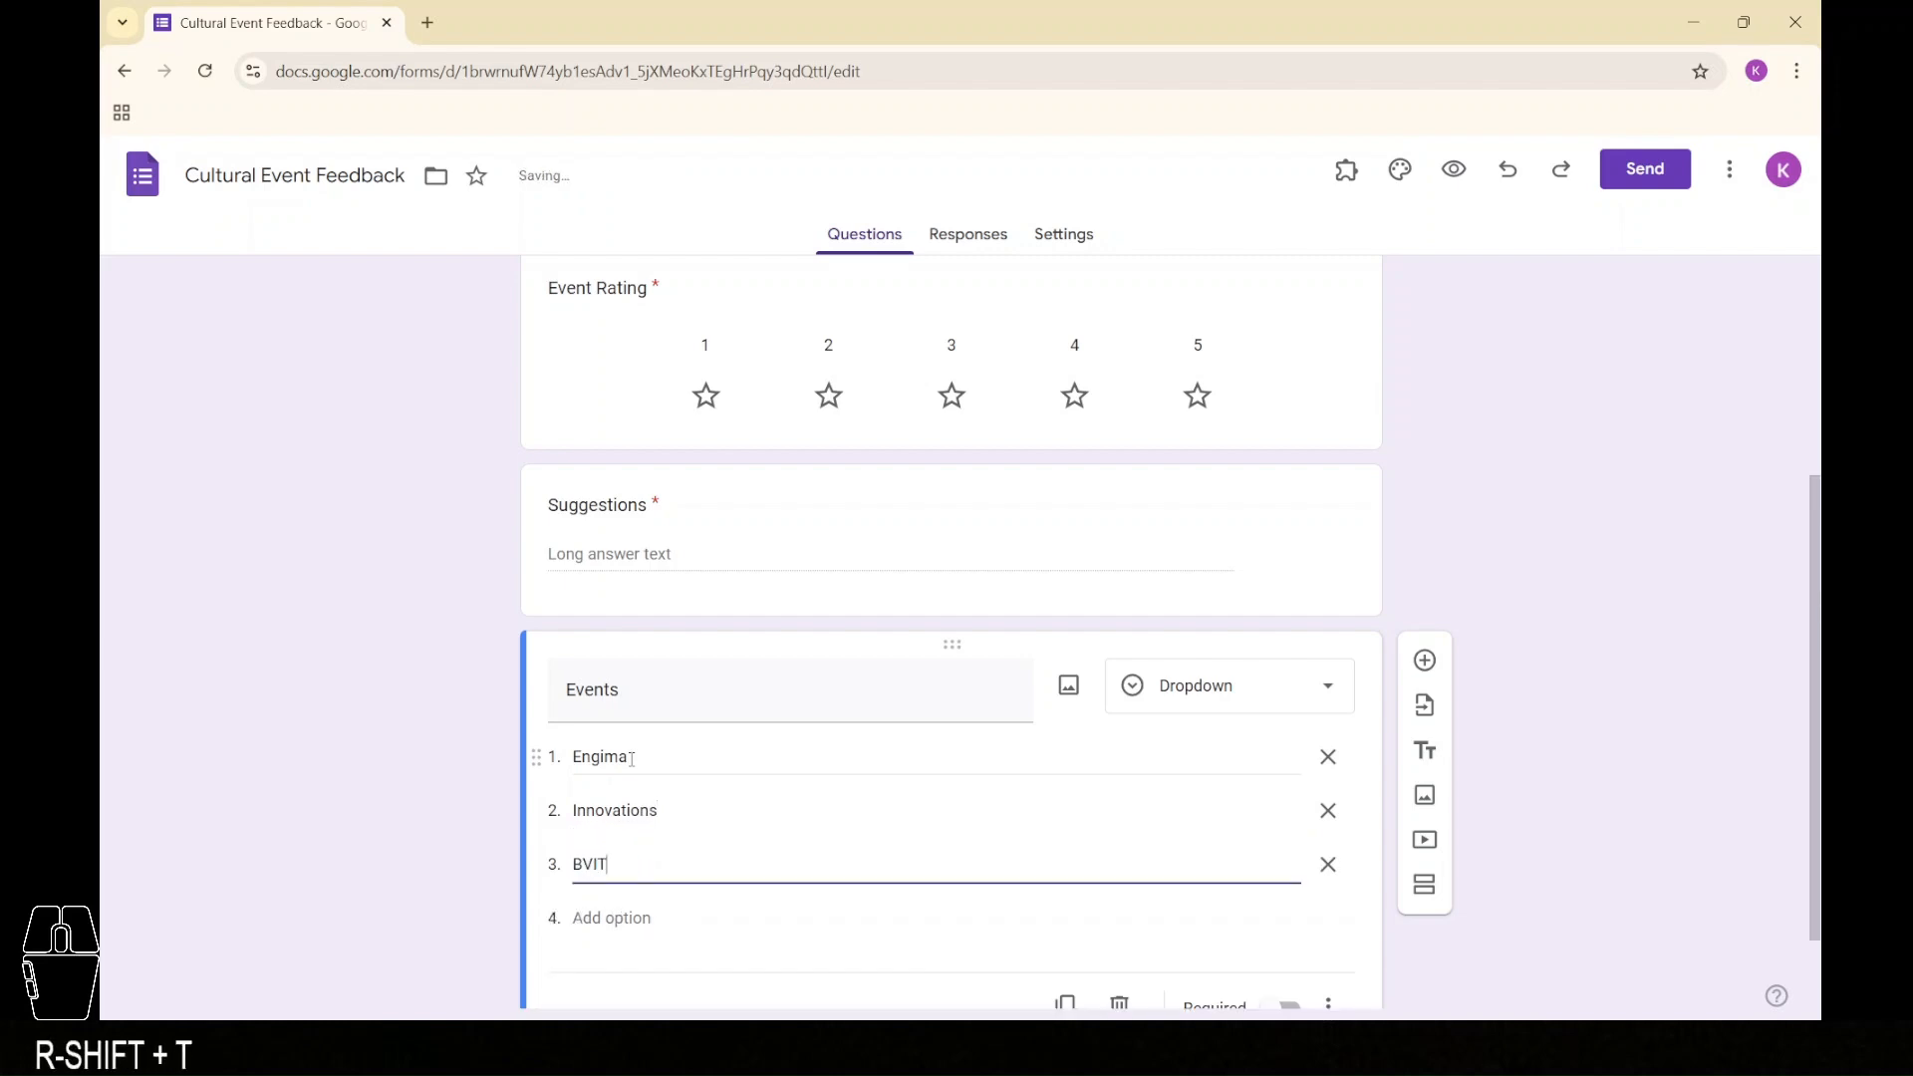
type("ians UTSAV")
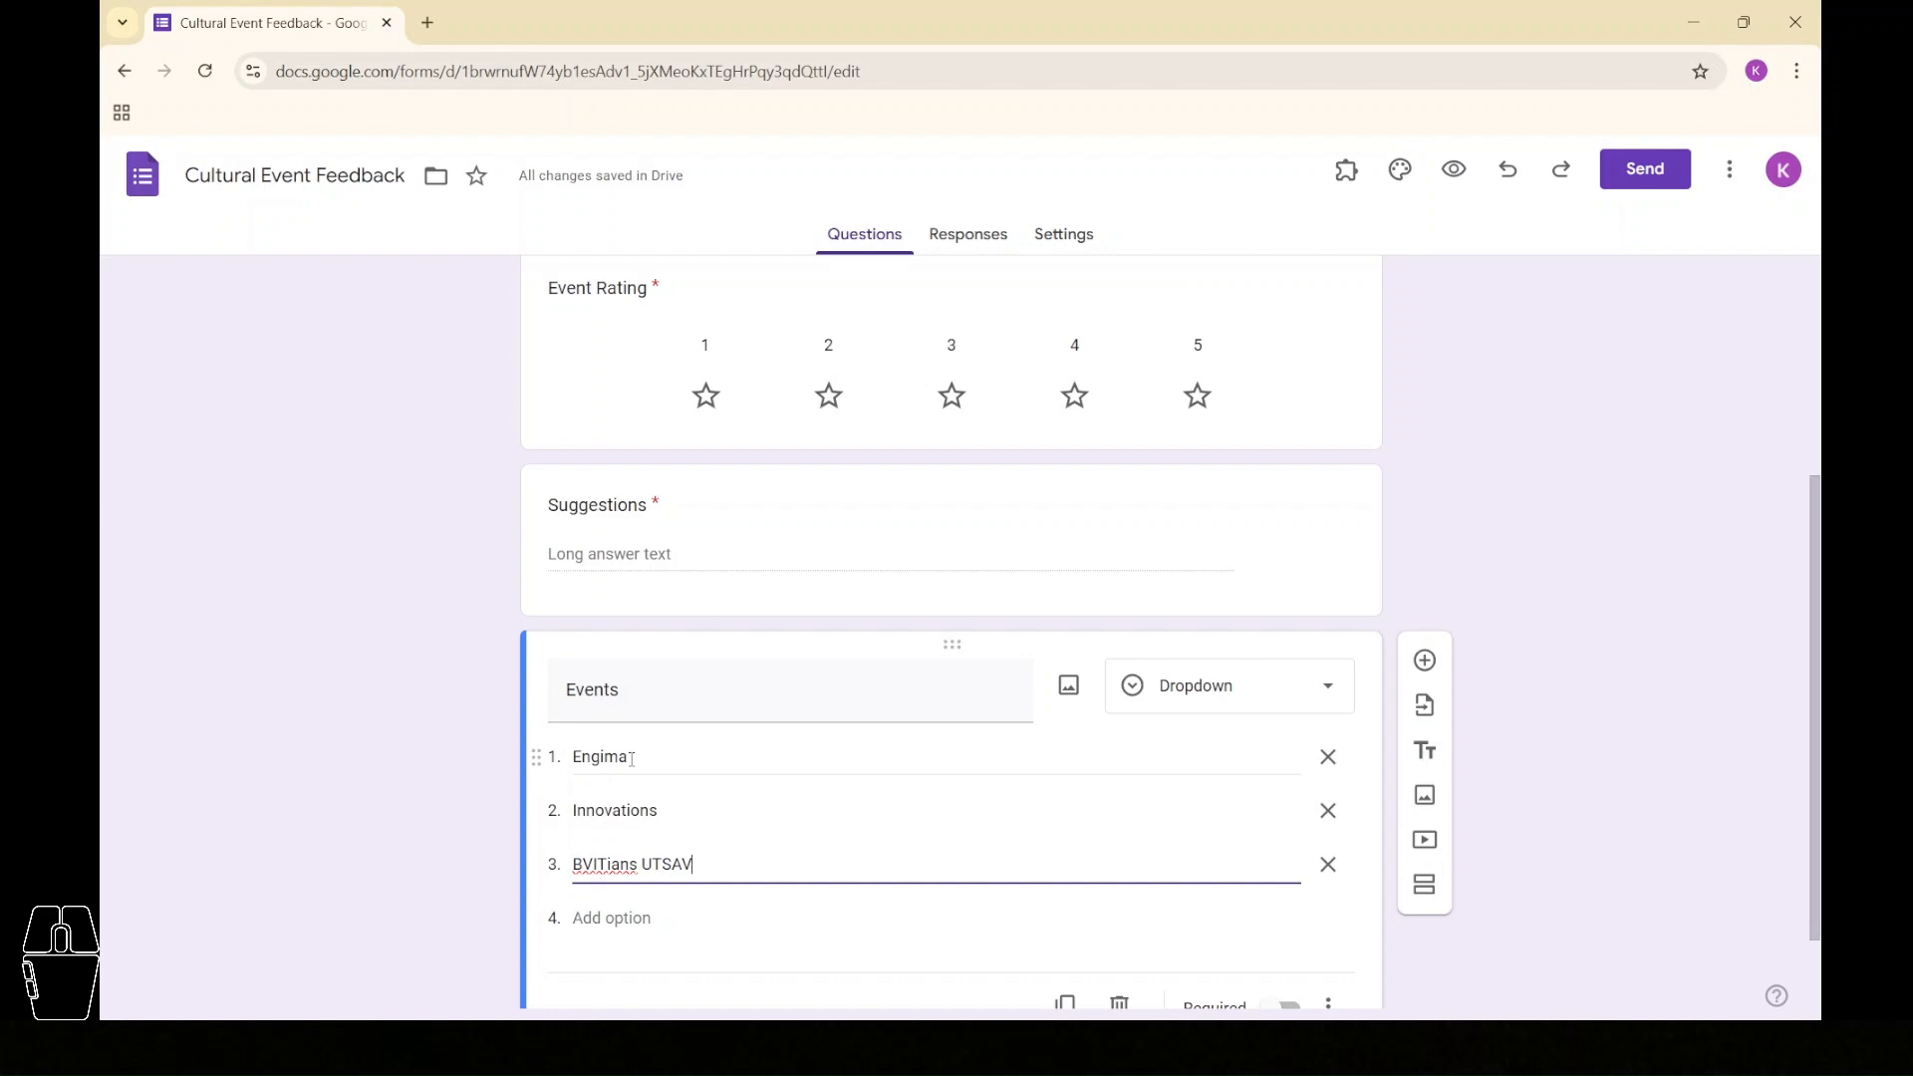
scroll(634, 767, "down", 1)
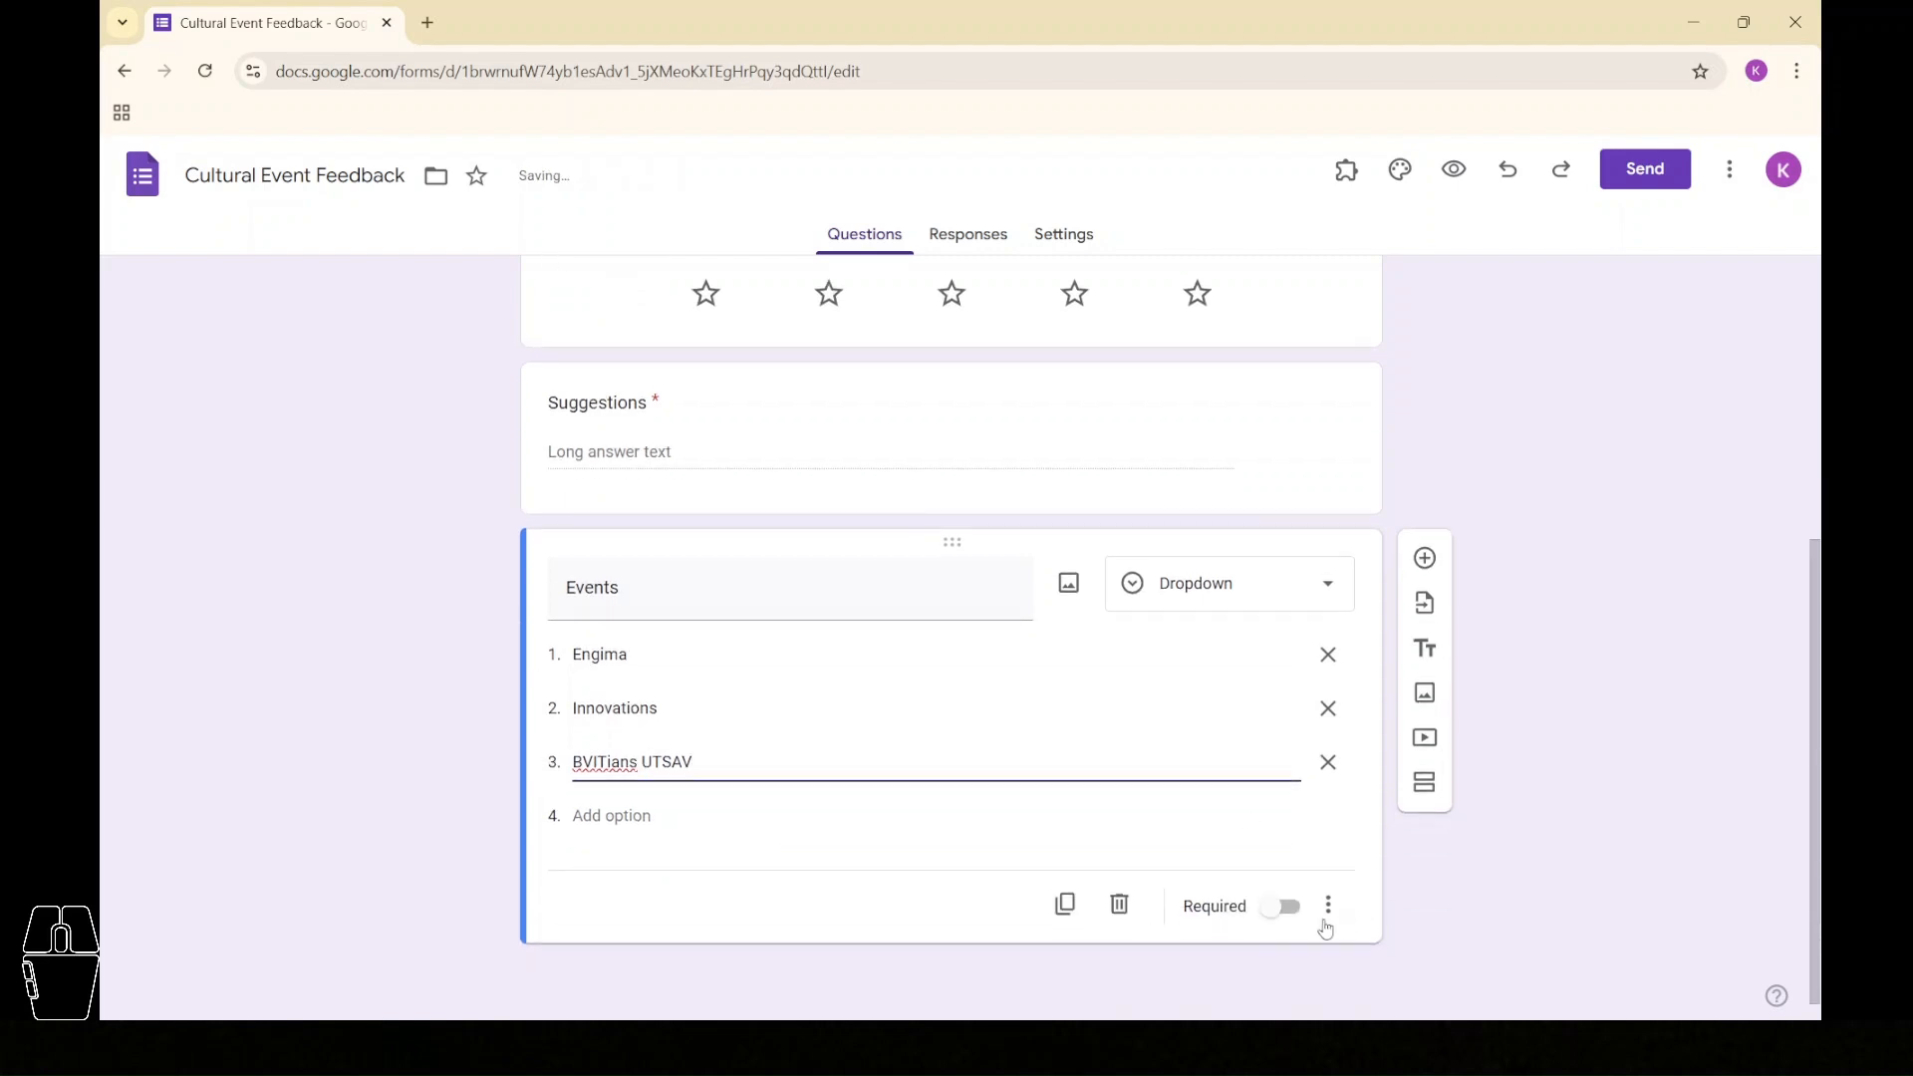
left_click(1281, 908)
Review the questions, preview the form as a respondent and try the Event Rating stars up to 4
scroll(1183, 708, "up", 5)
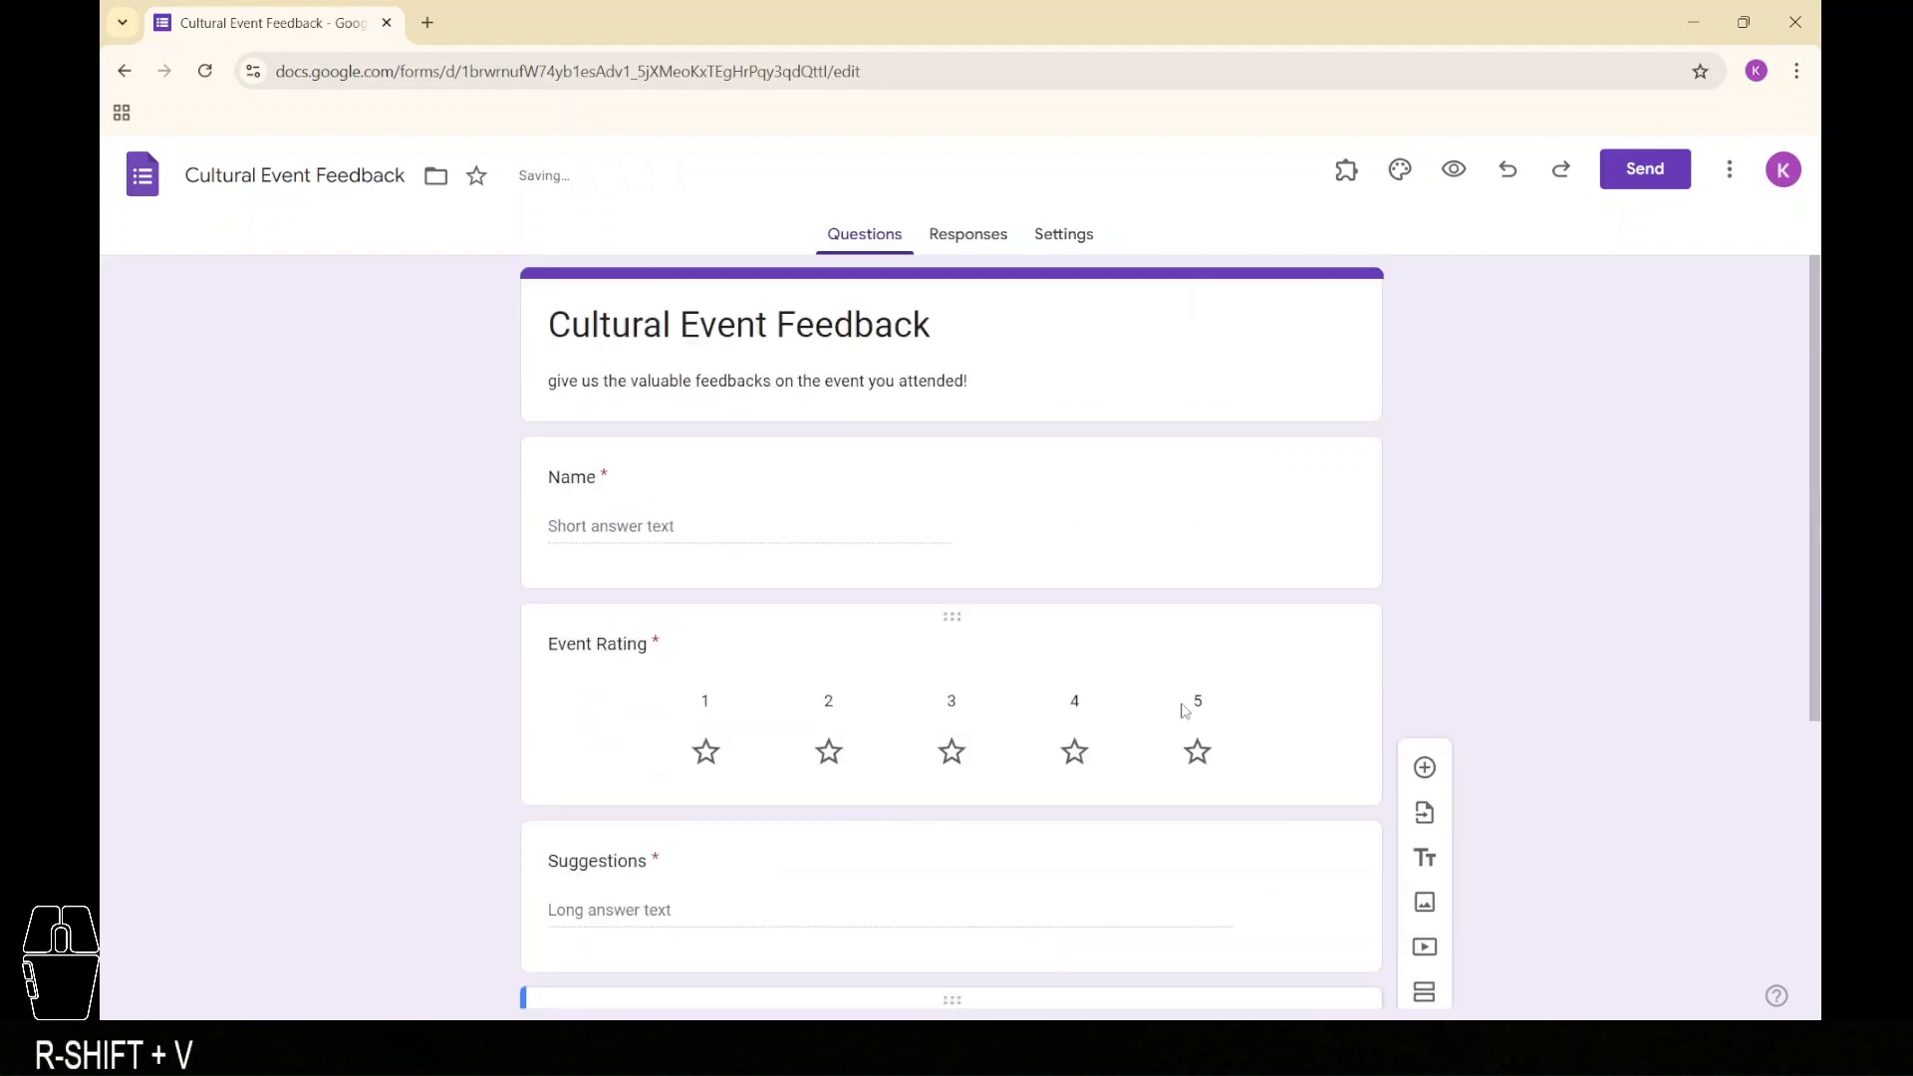
scroll(1183, 708, "down", 5)
scroll(1184, 709, "up", 5)
left_click(1452, 172)
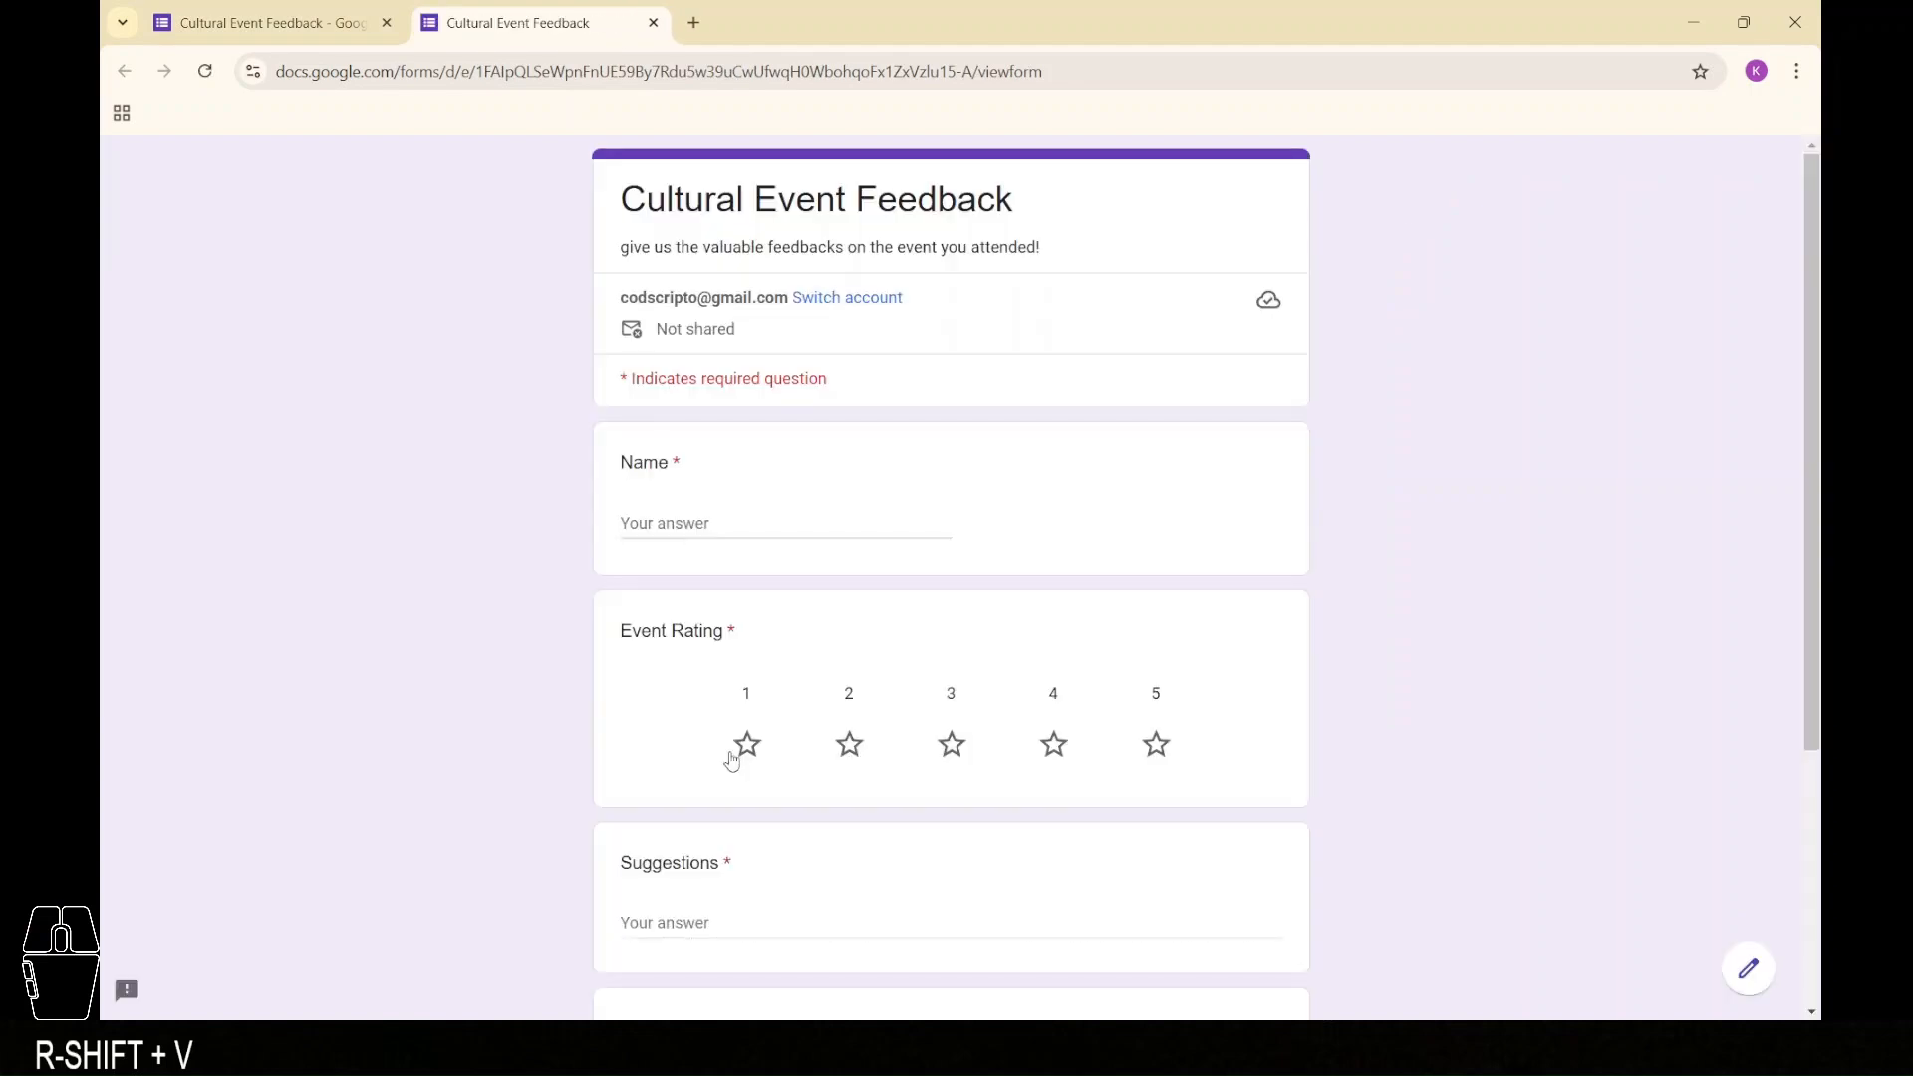
scroll(730, 759, "down", 2)
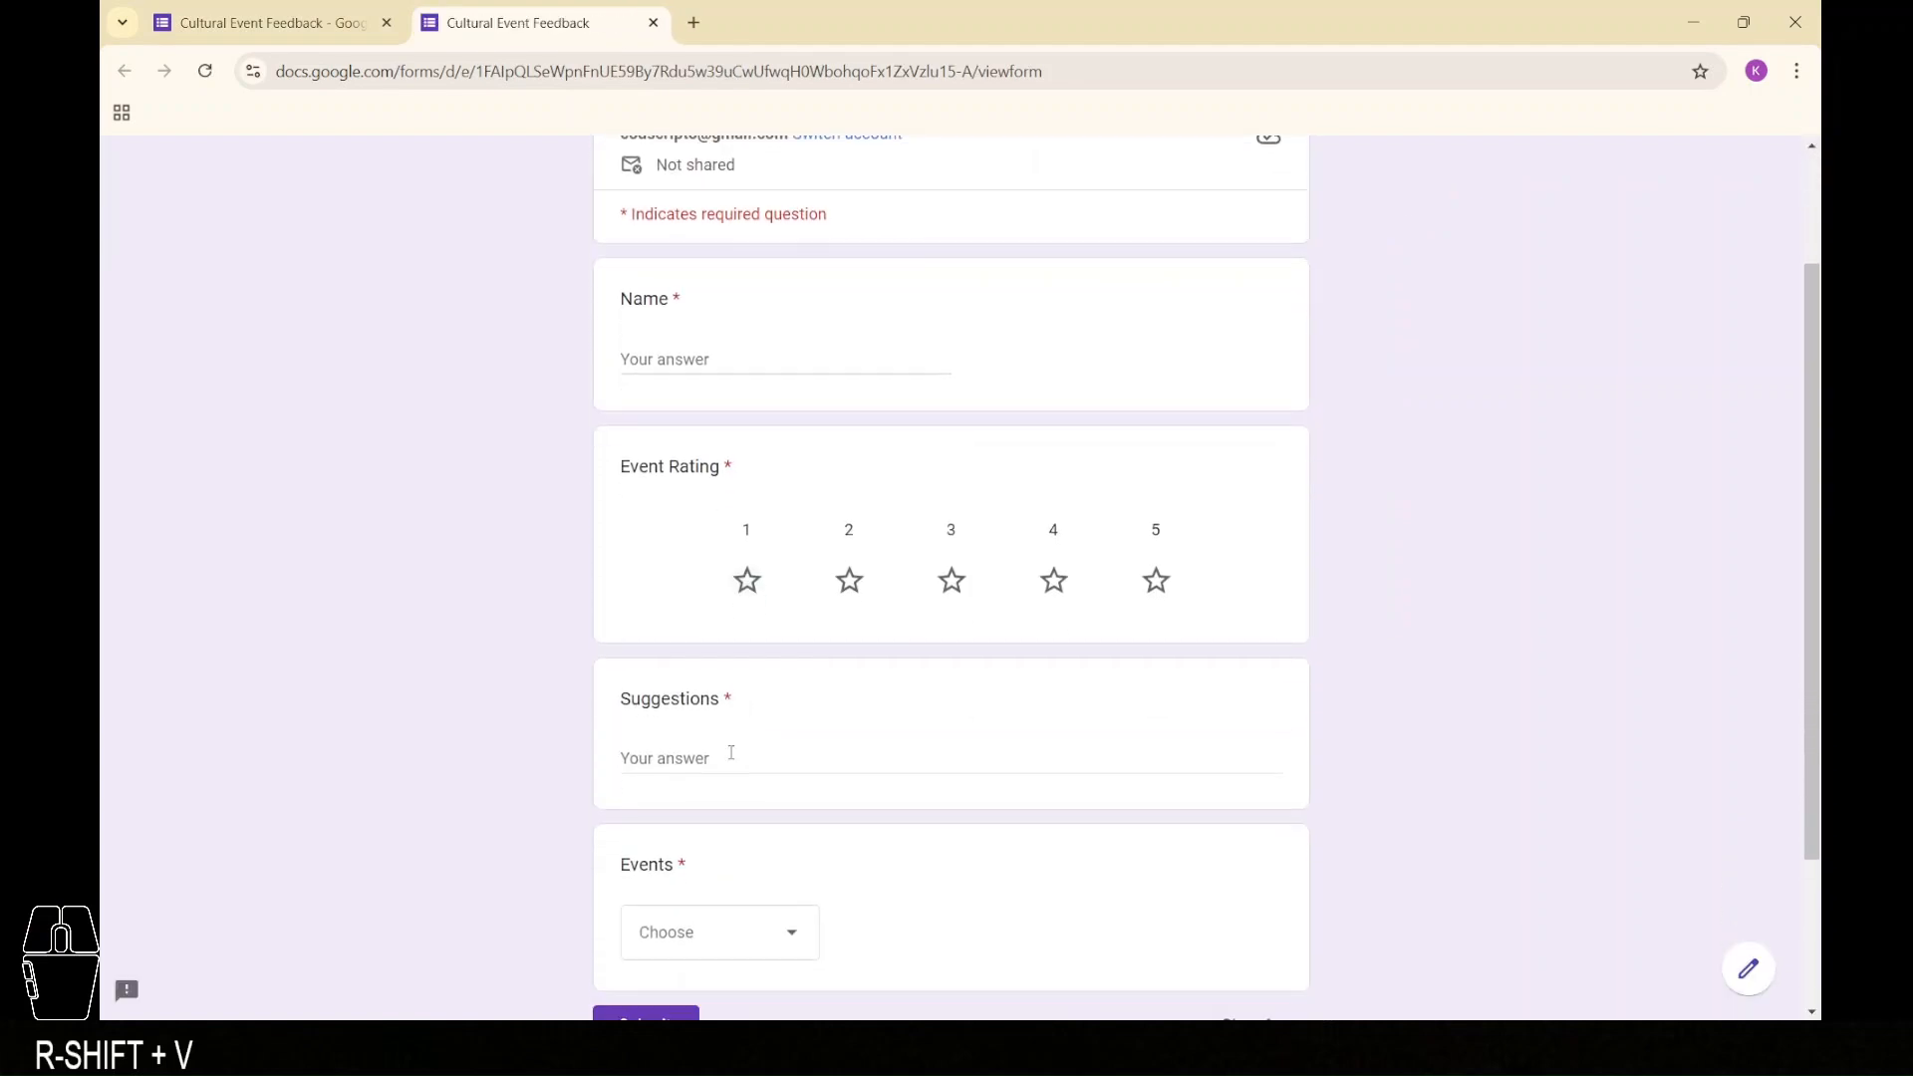
scroll(730, 752, "down", 1)
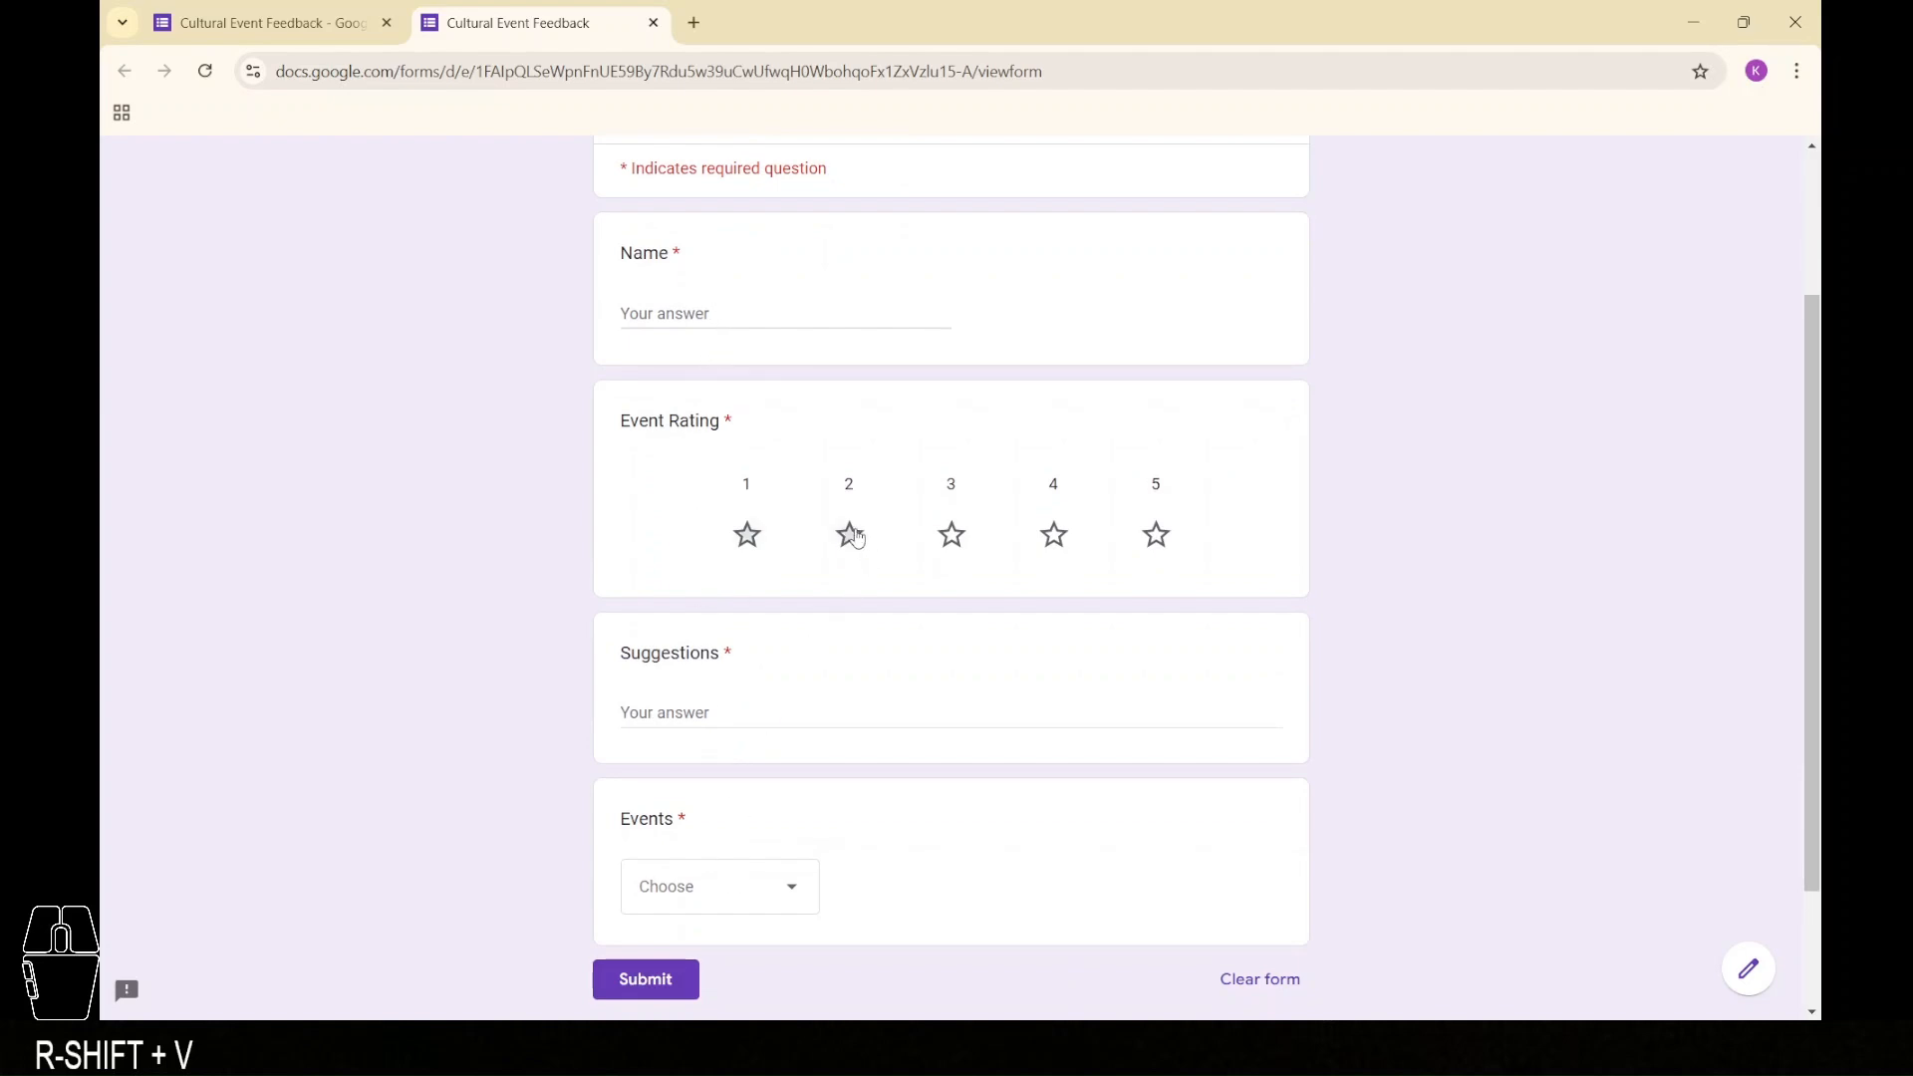
left_click(852, 535)
left_click(954, 538)
left_click(1054, 538)
Return to the form editor and open the form's theme settings
left_click(333, 8)
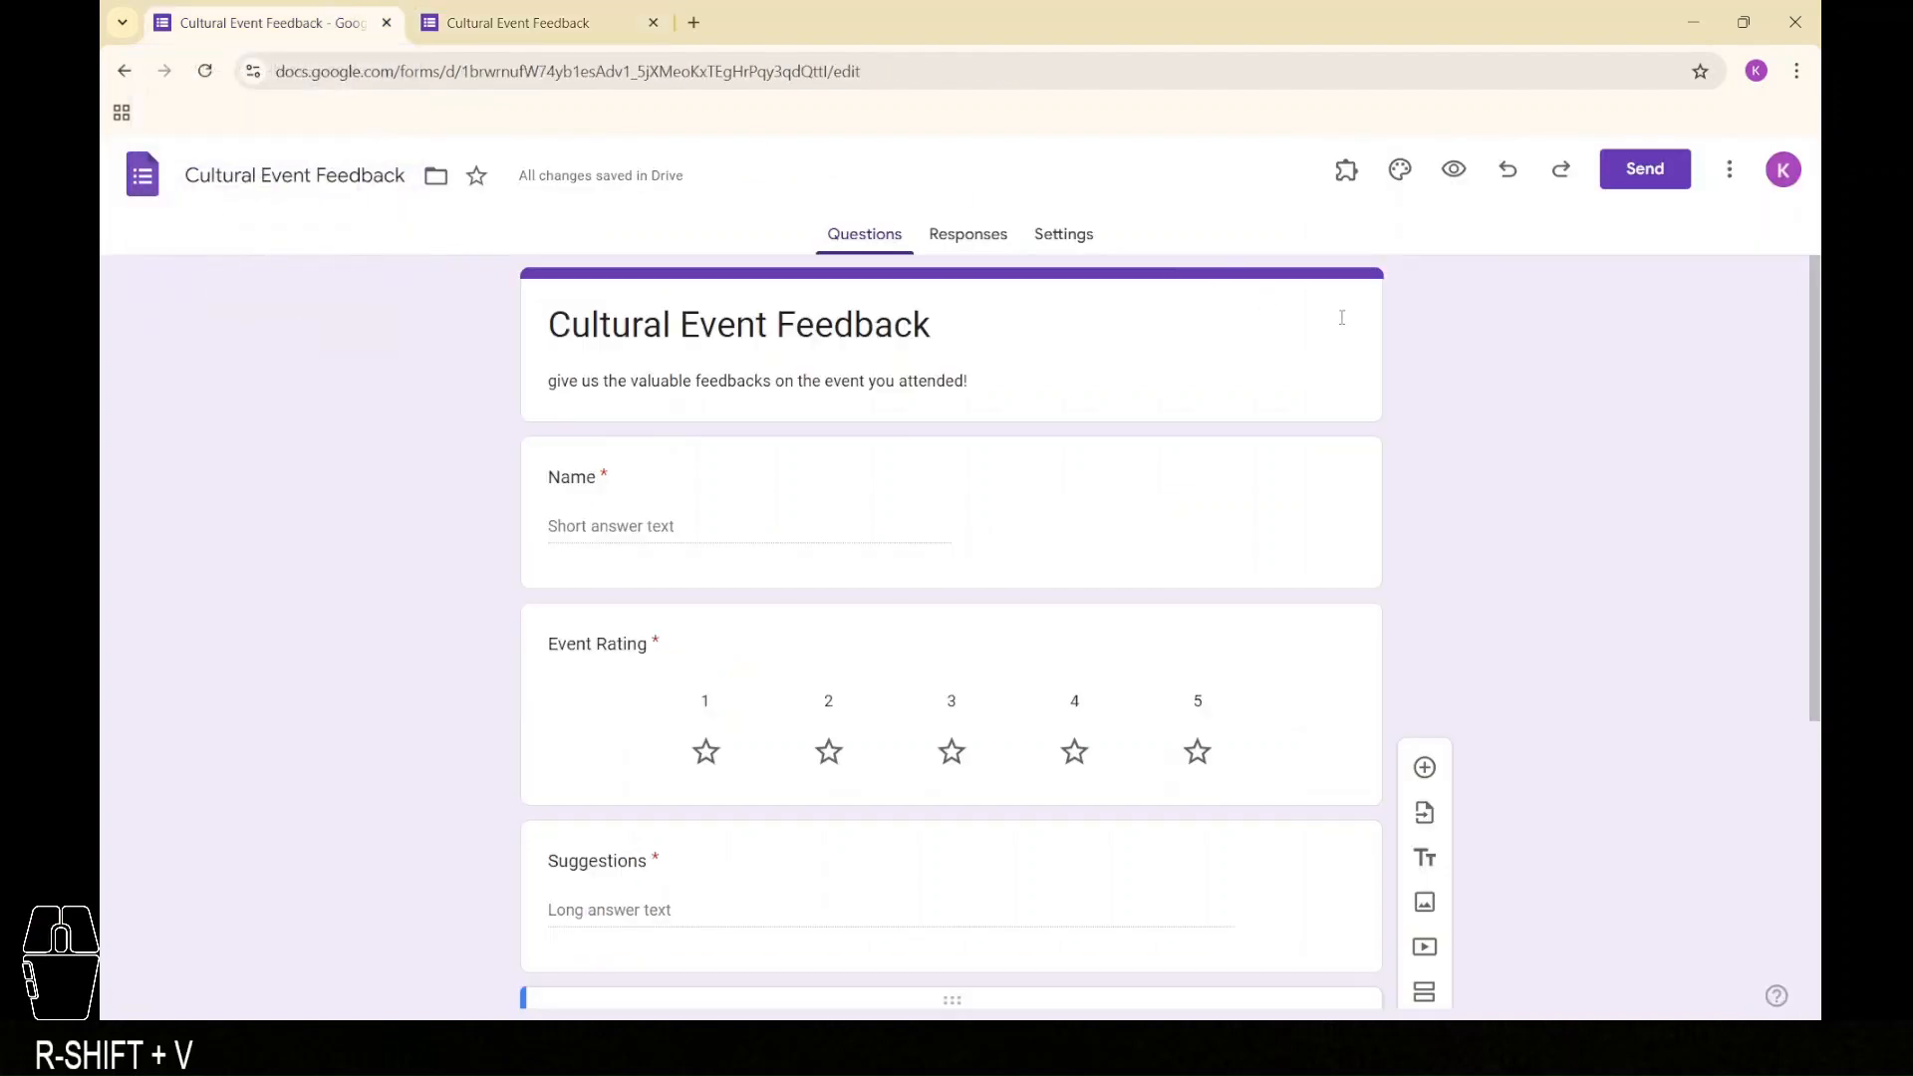
left_click(1395, 189)
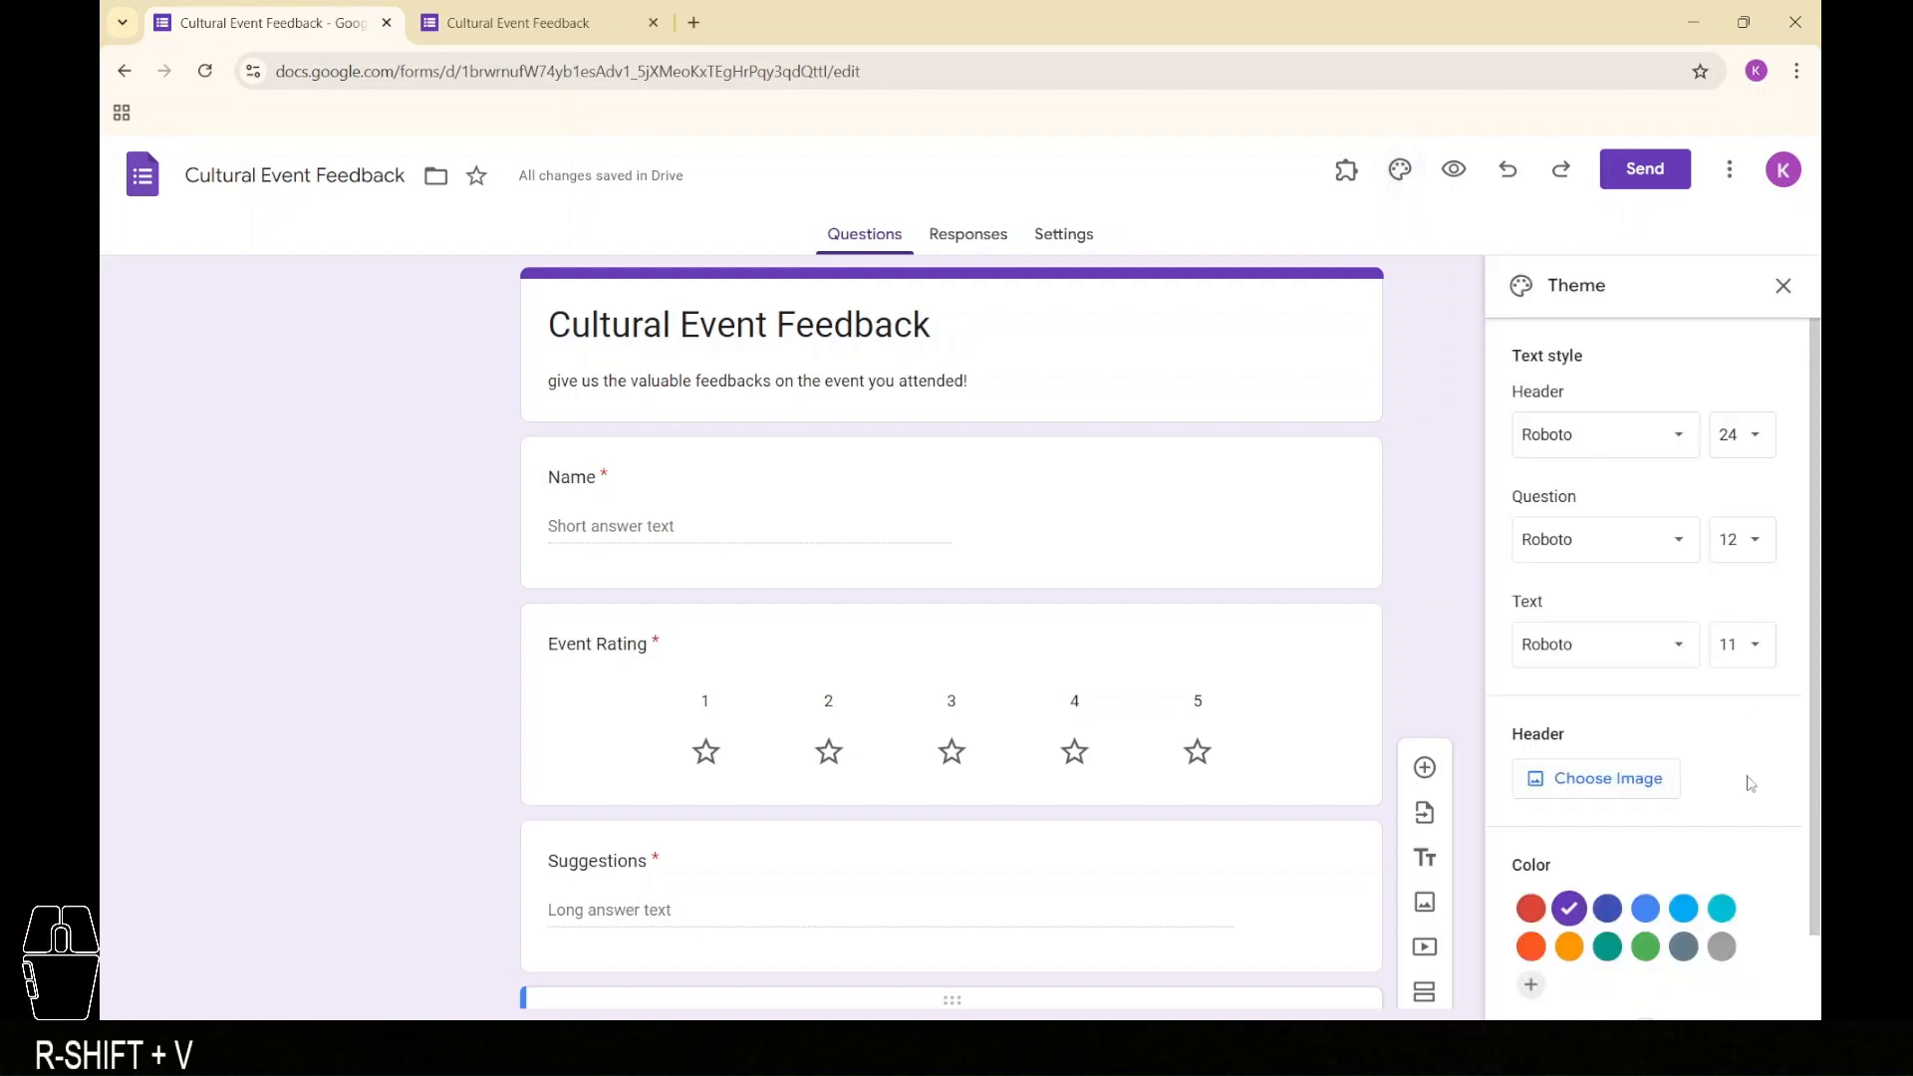
Try blue, cyan and green as the form's theme color
left_click(1643, 910)
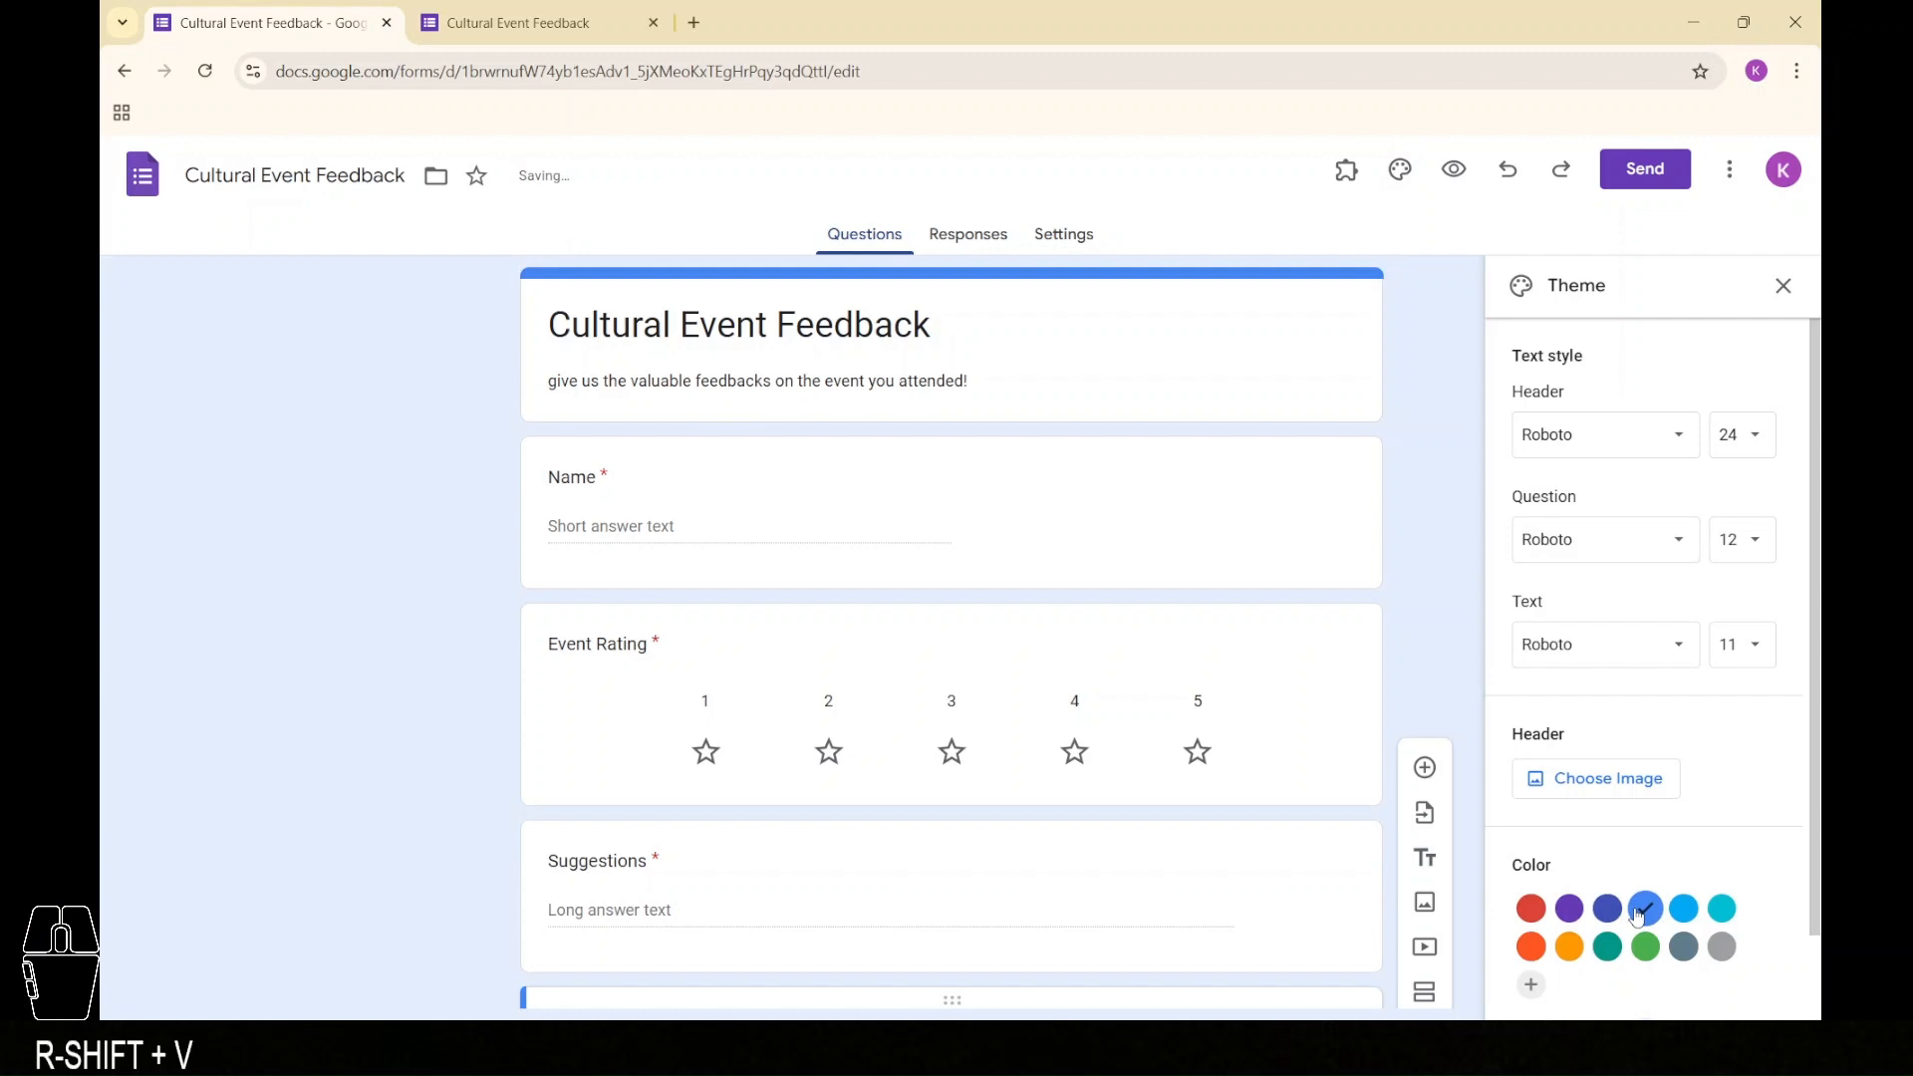
left_click(1721, 909)
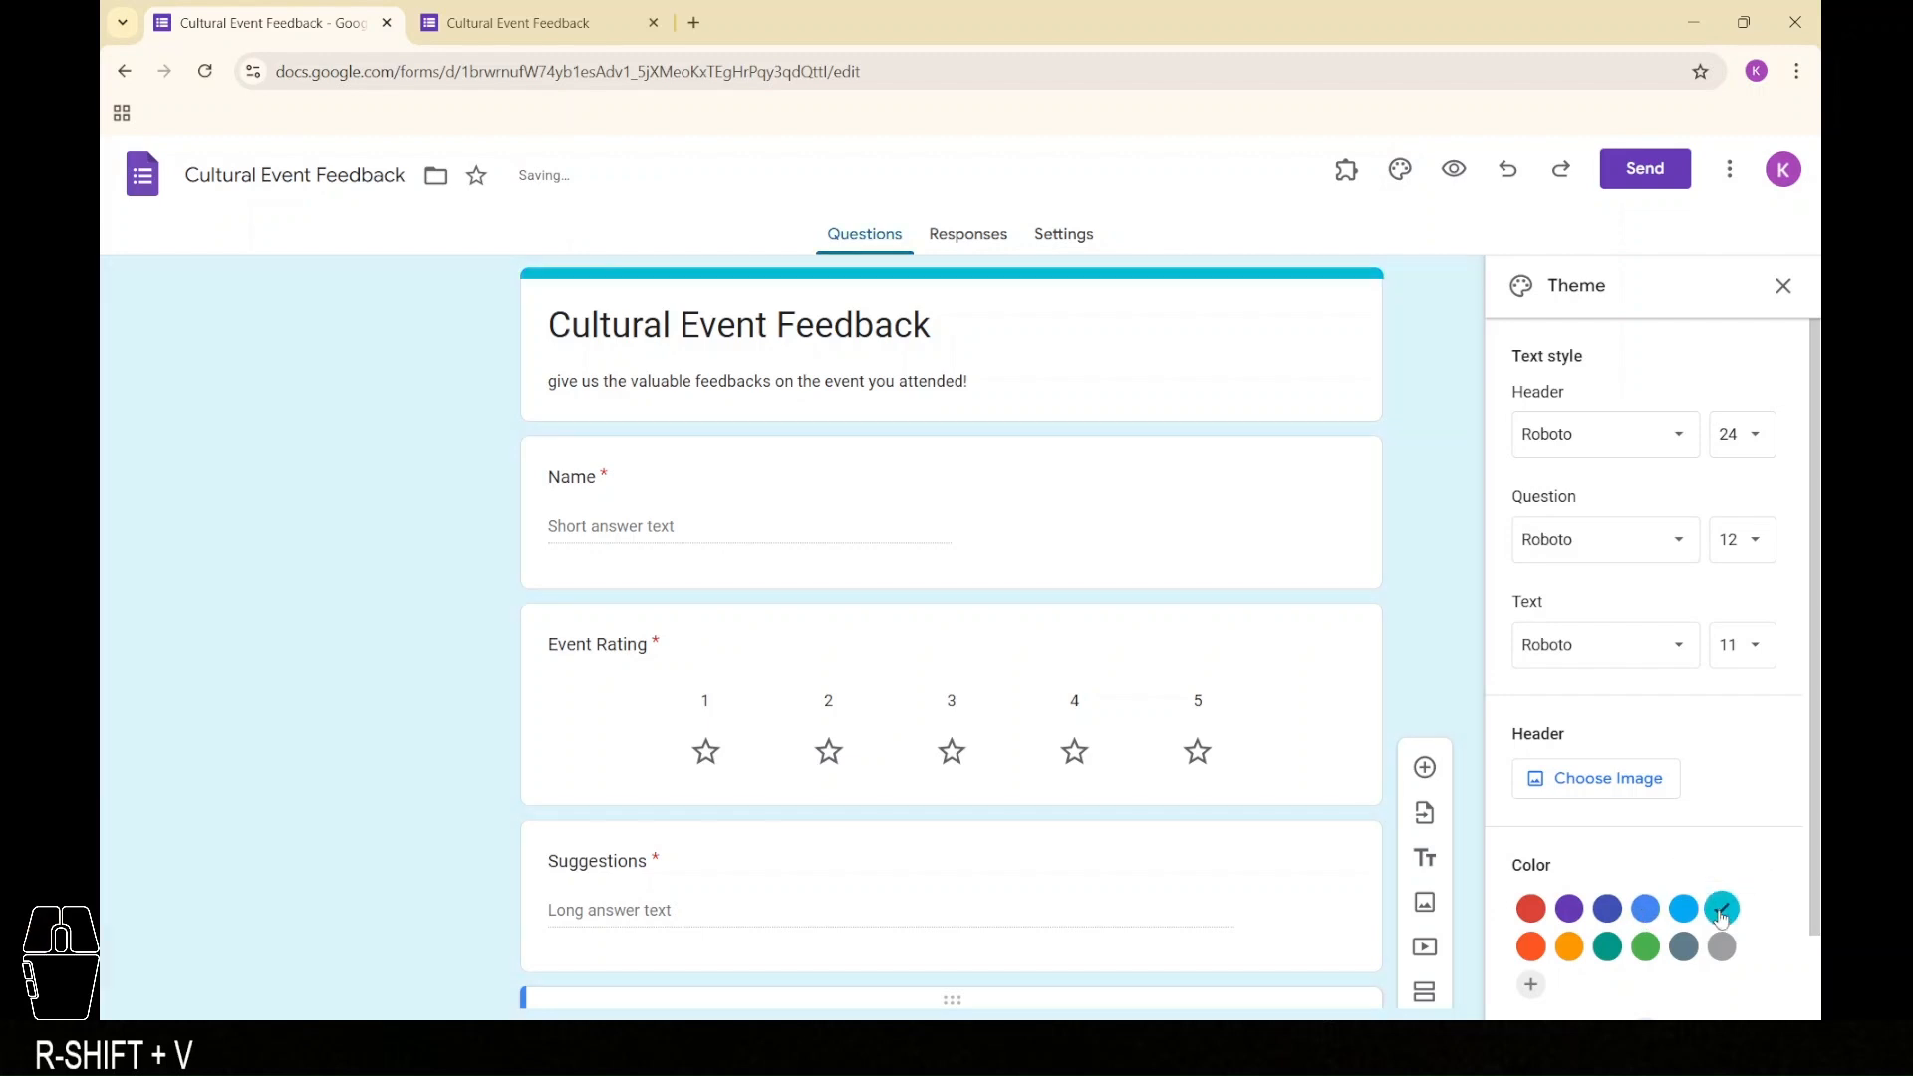
left_click(1646, 948)
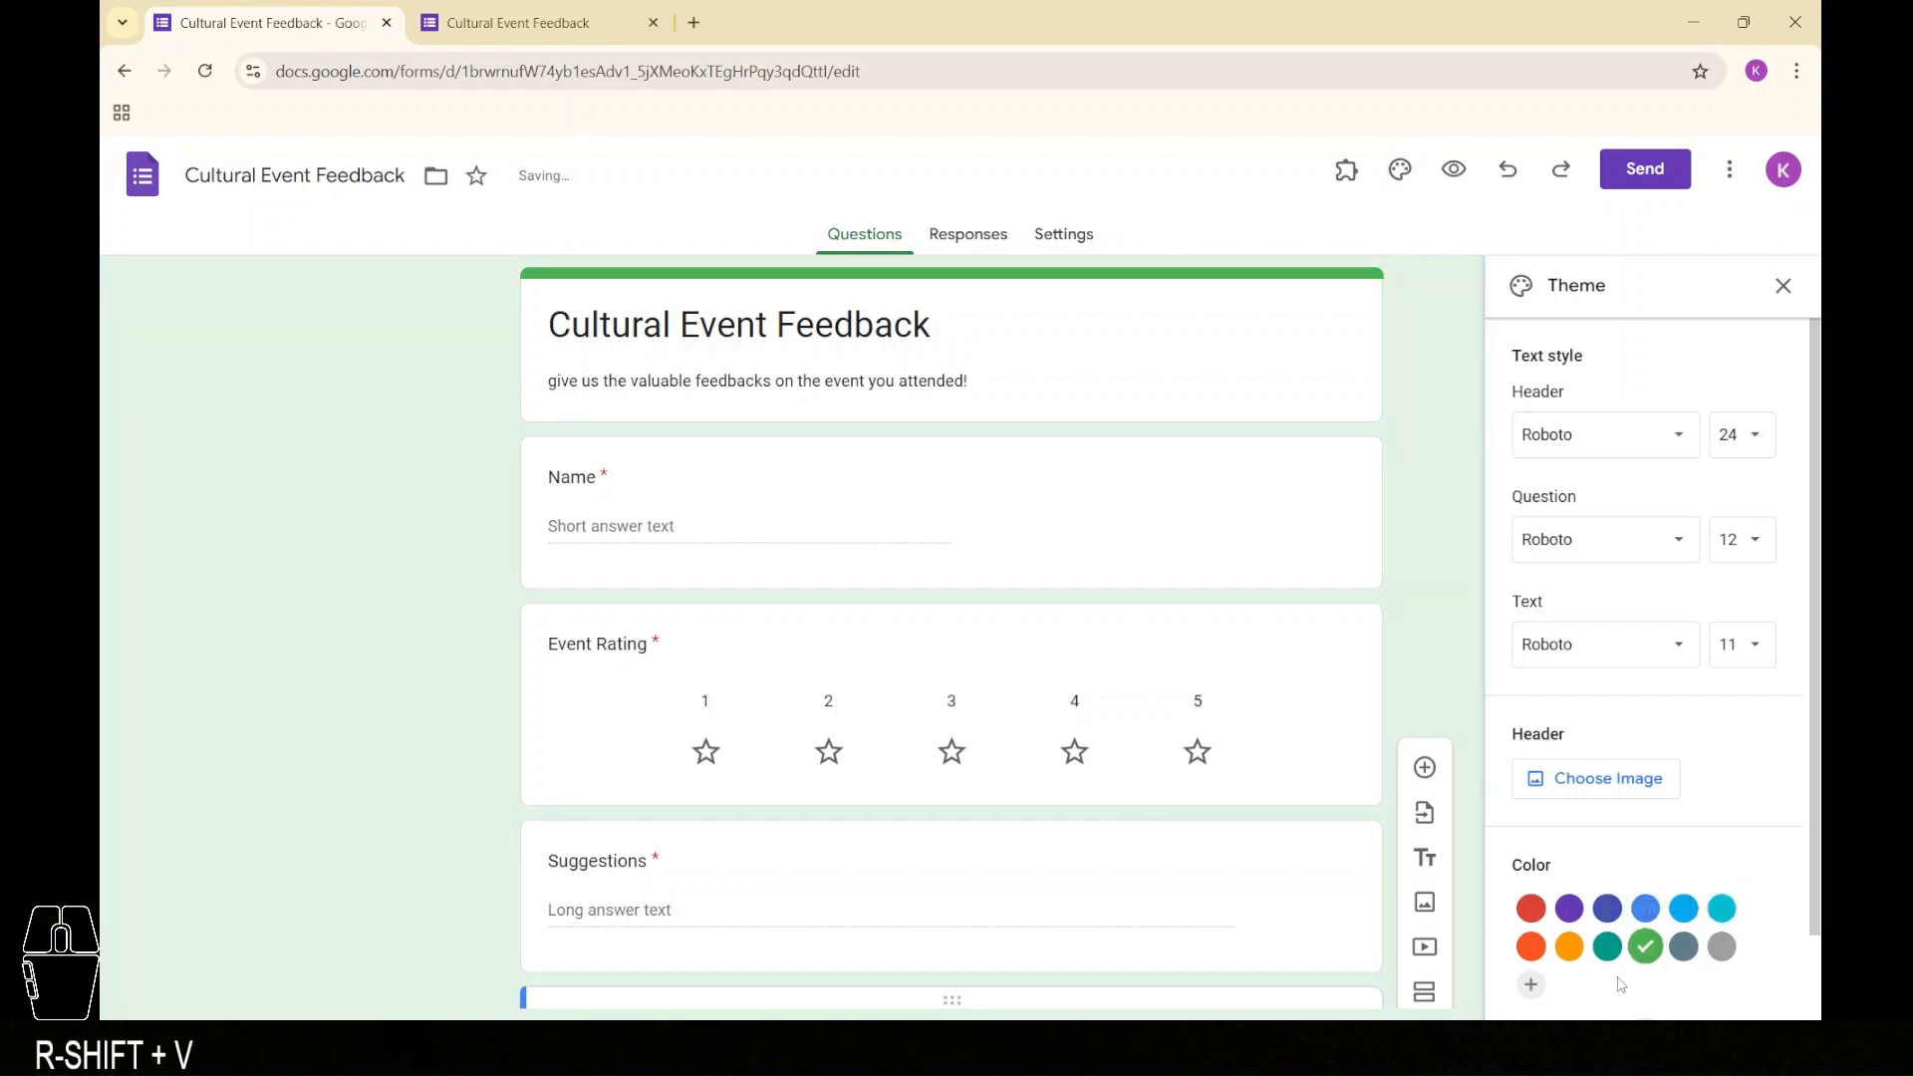
Insert the first Work and School theme picture, with blue light streaks, as the form's header image
scroll(1619, 984, "down", 1)
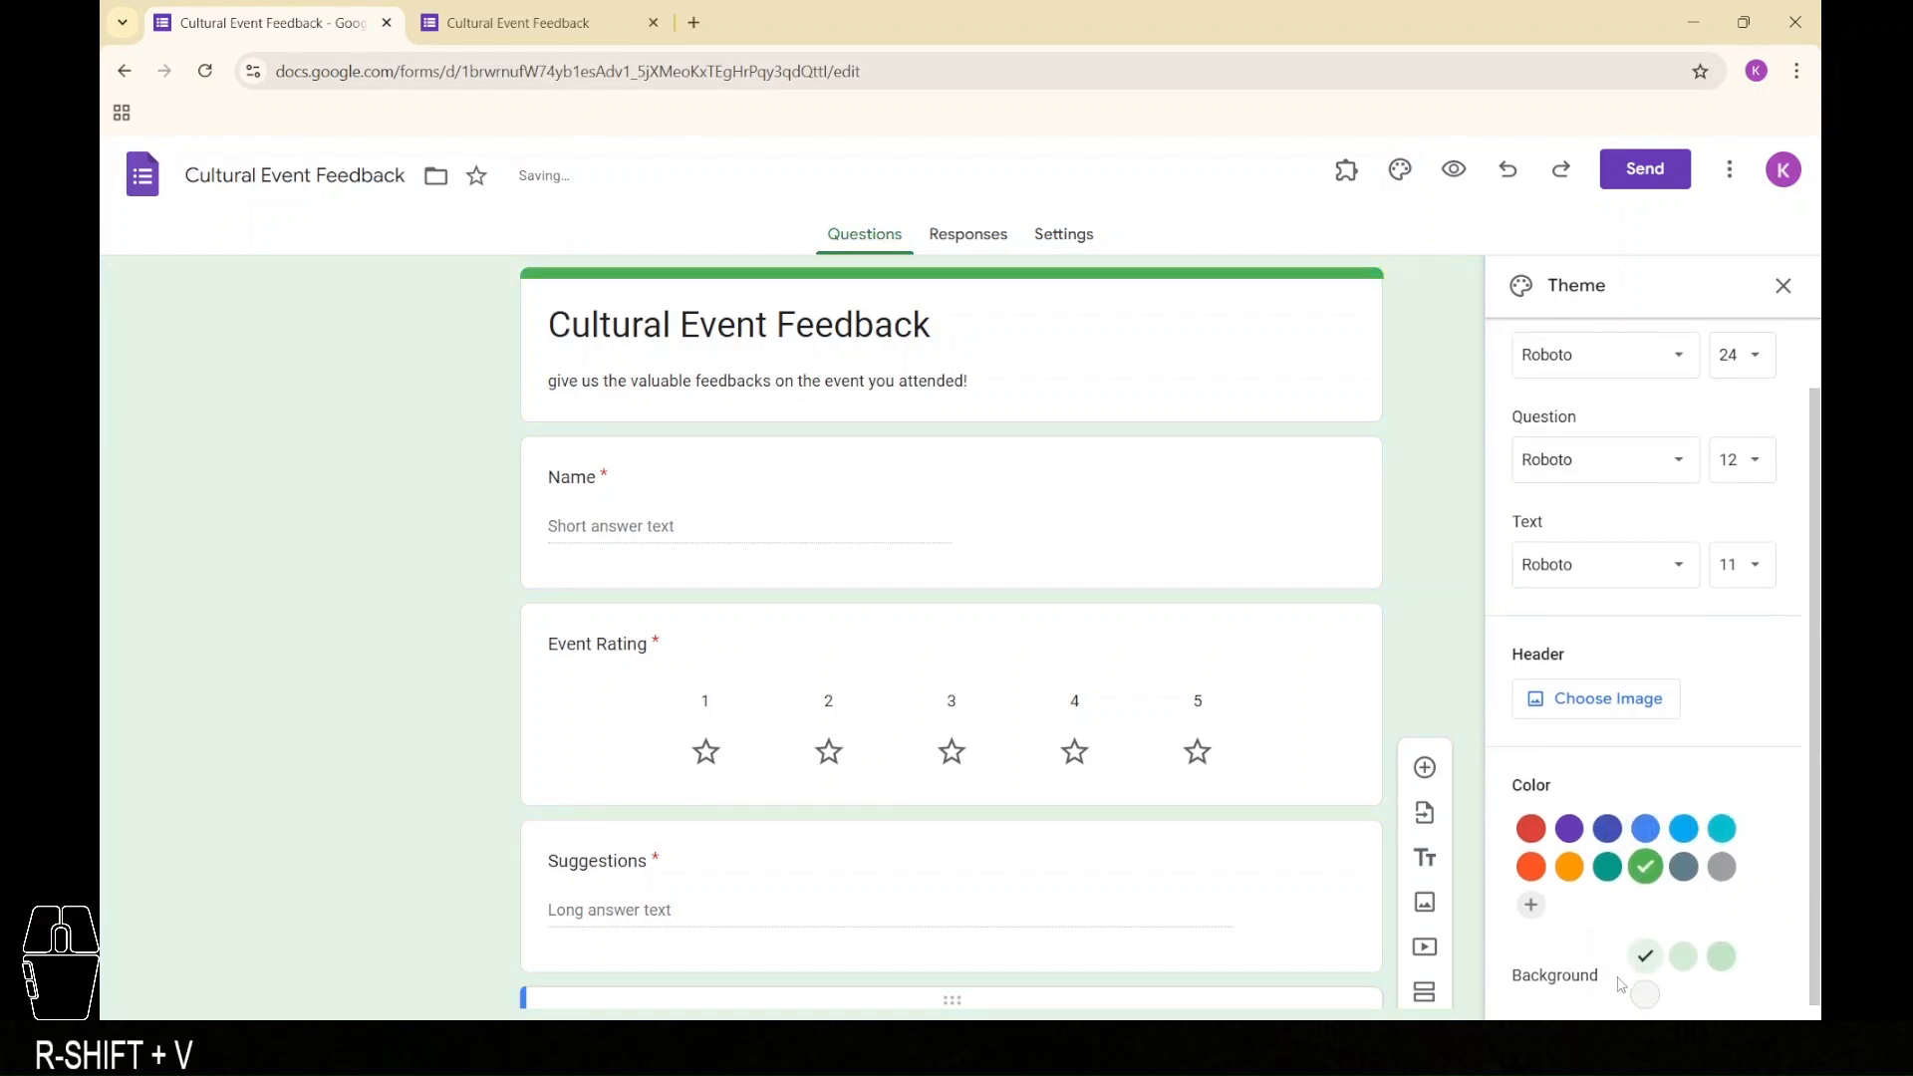
left_click(1652, 704)
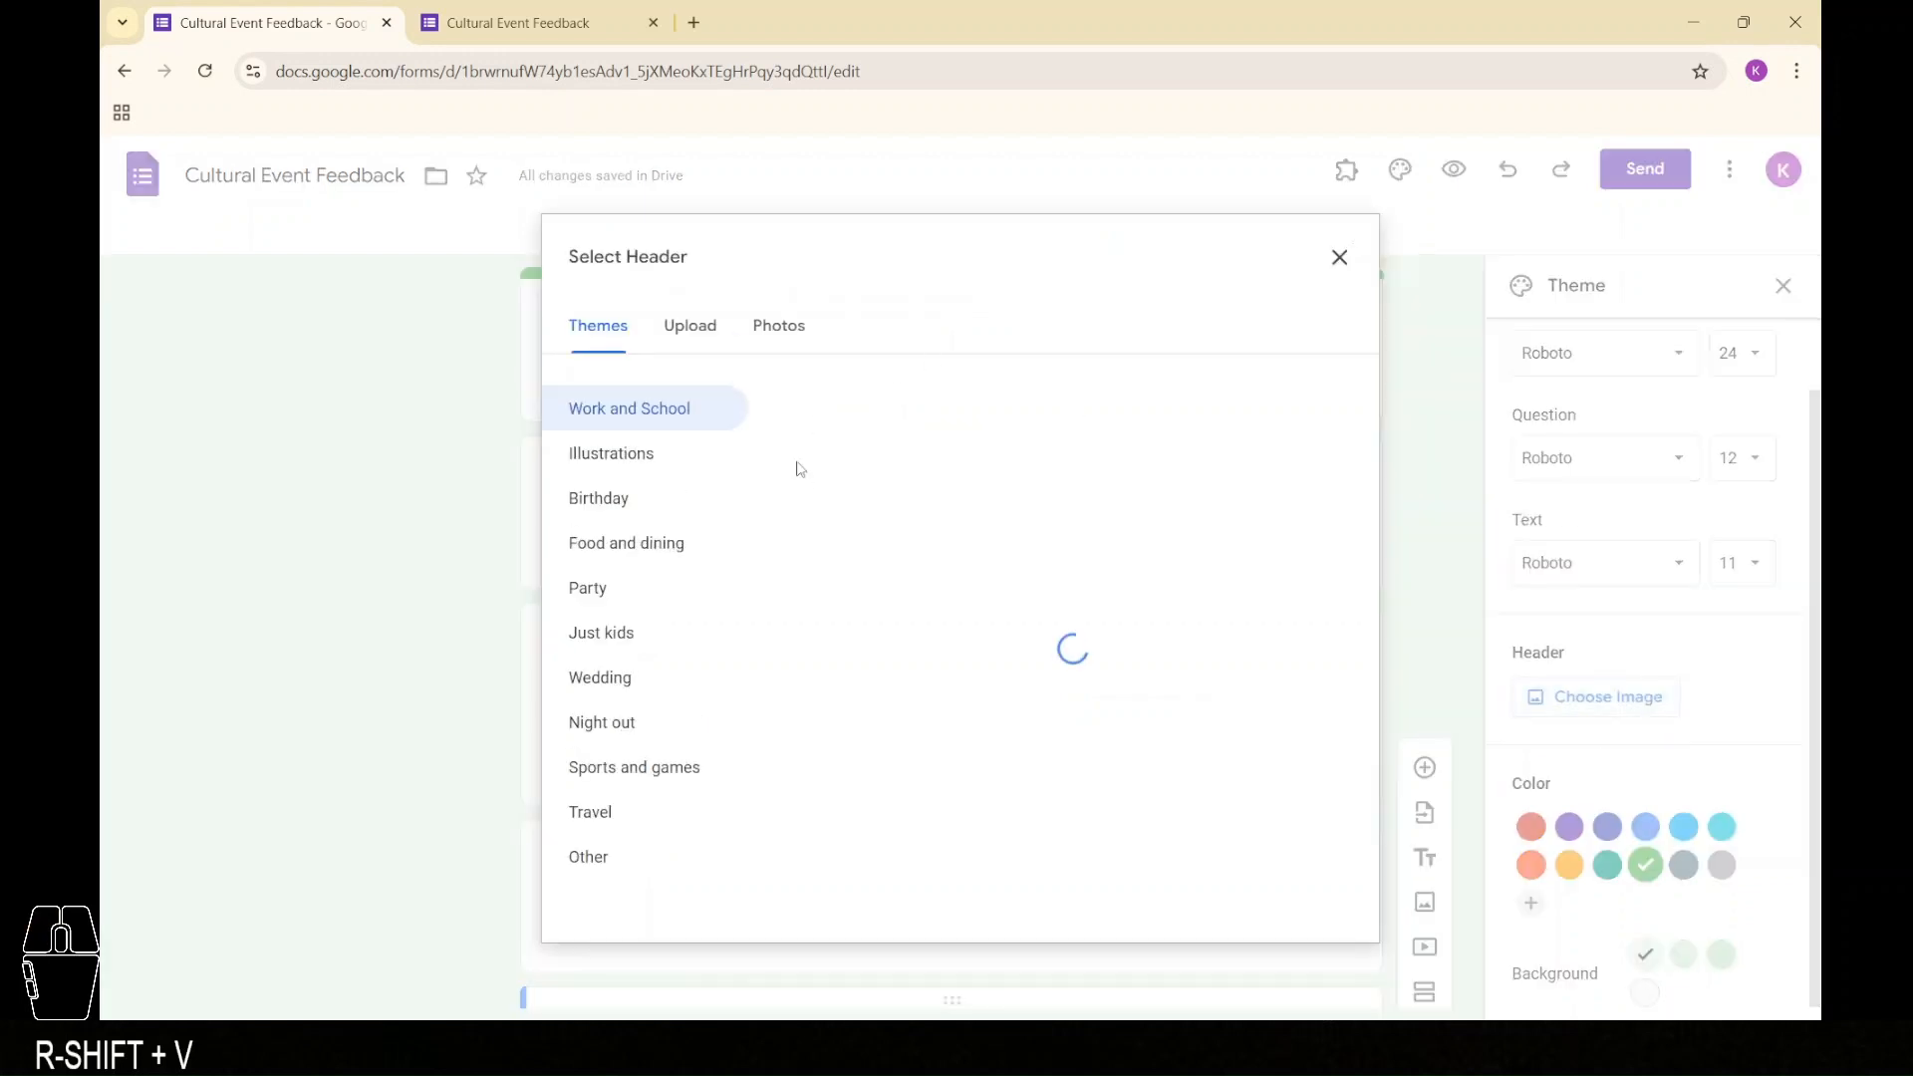
left_click(954, 498)
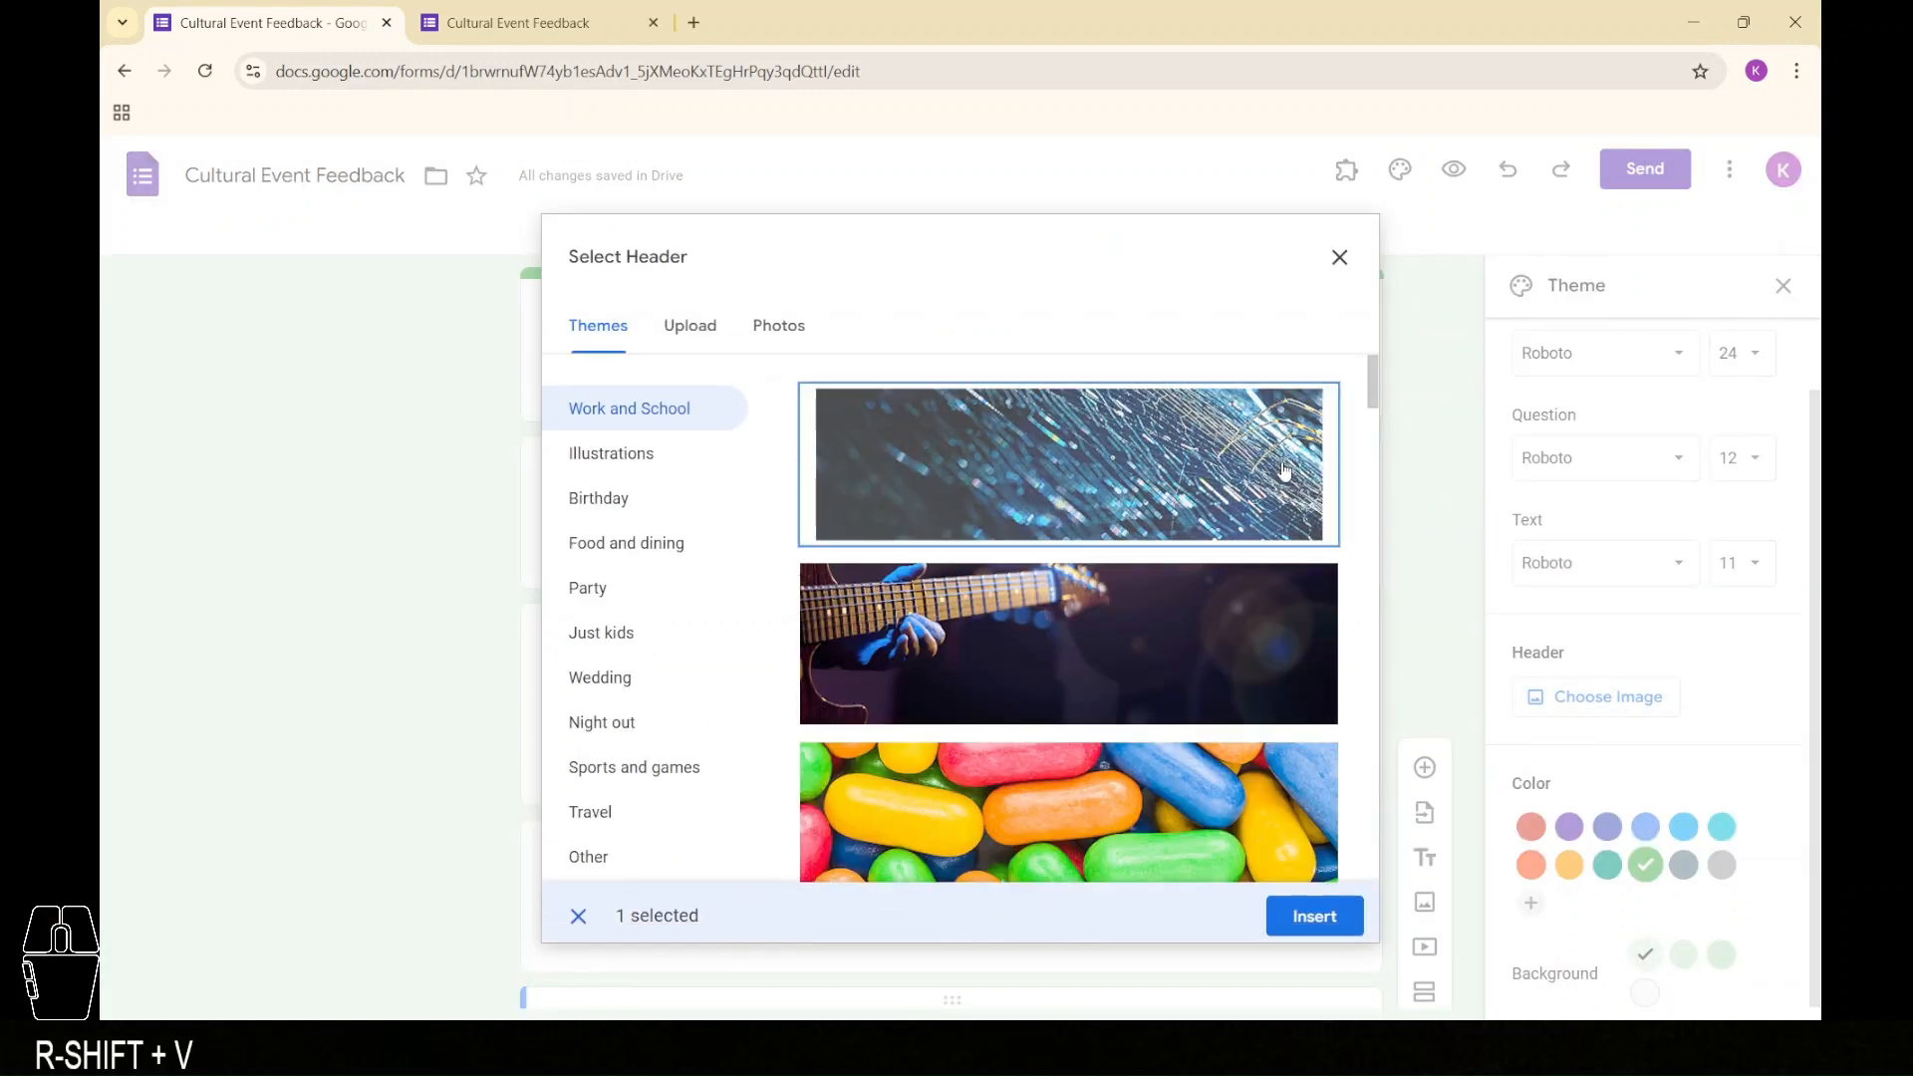
left_click(1287, 919)
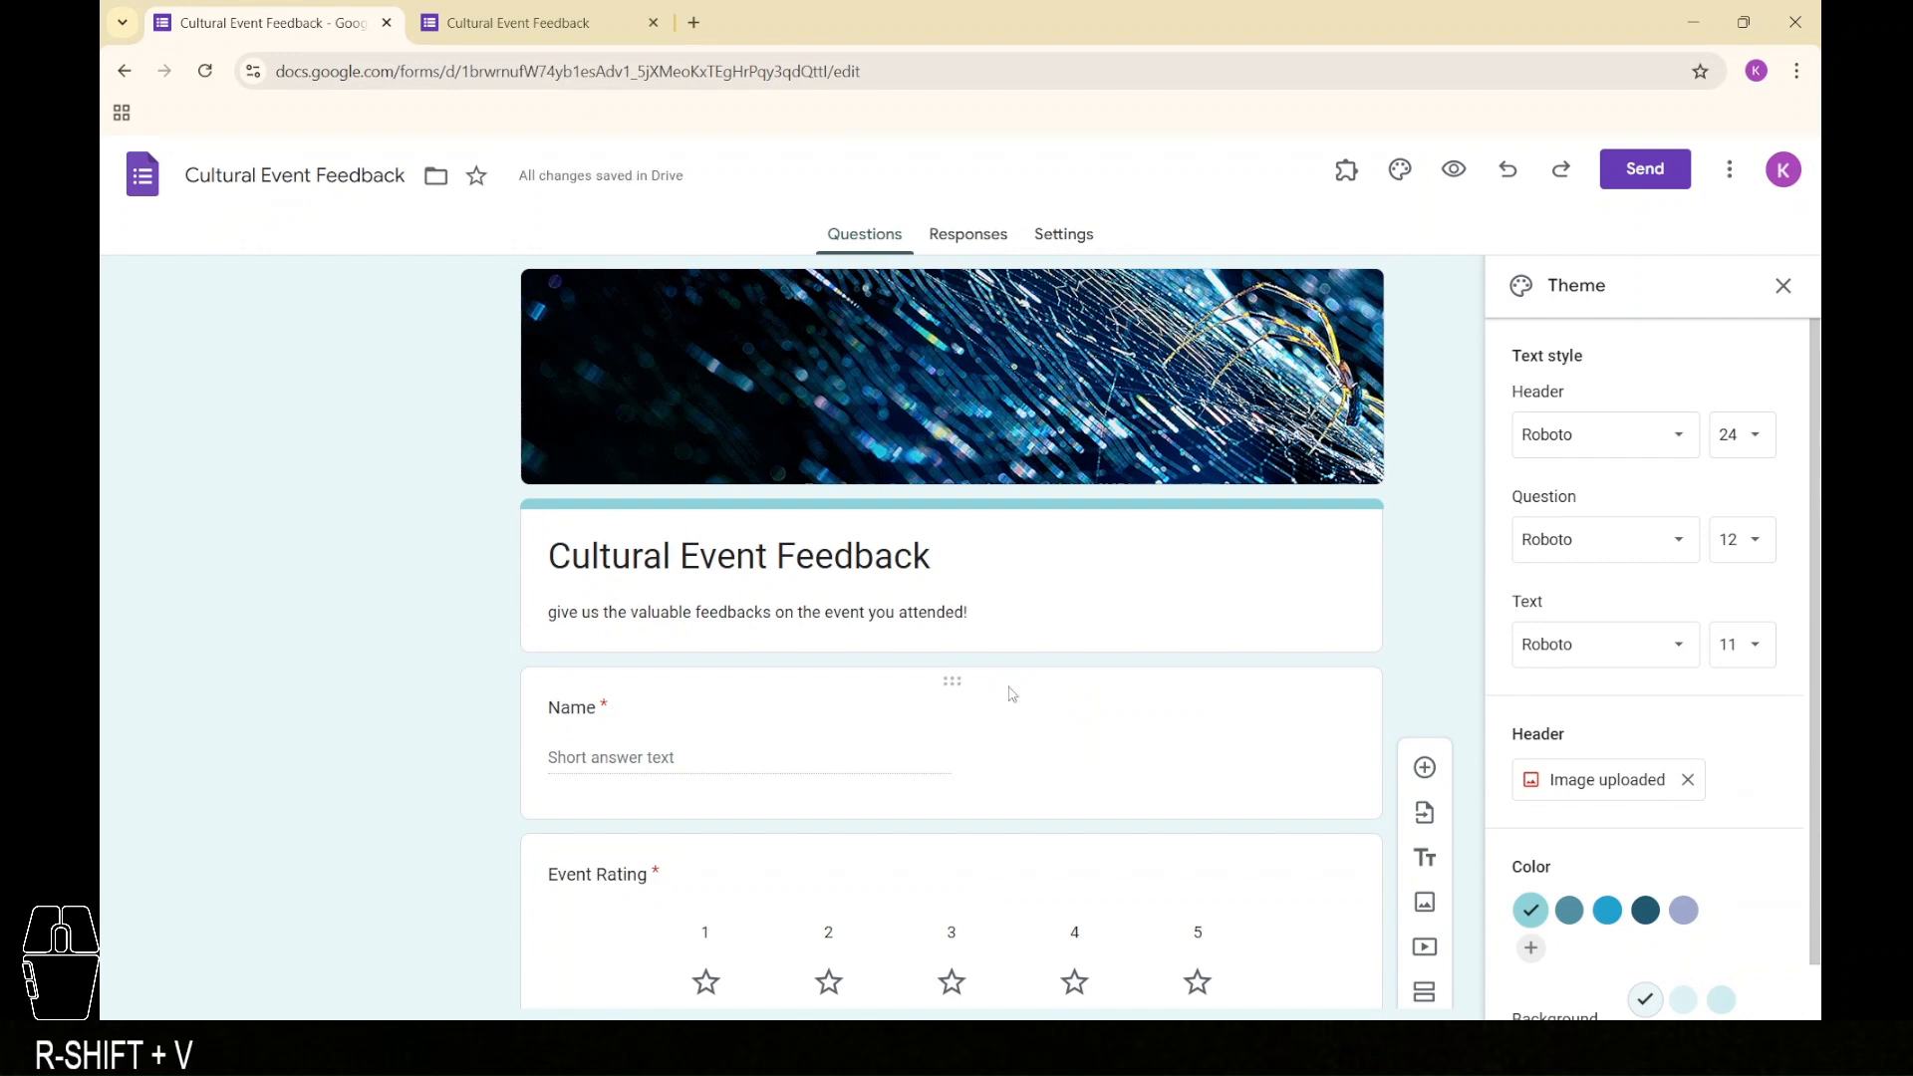
Preview the form again and look through it with its header image and theme
left_click(1453, 171)
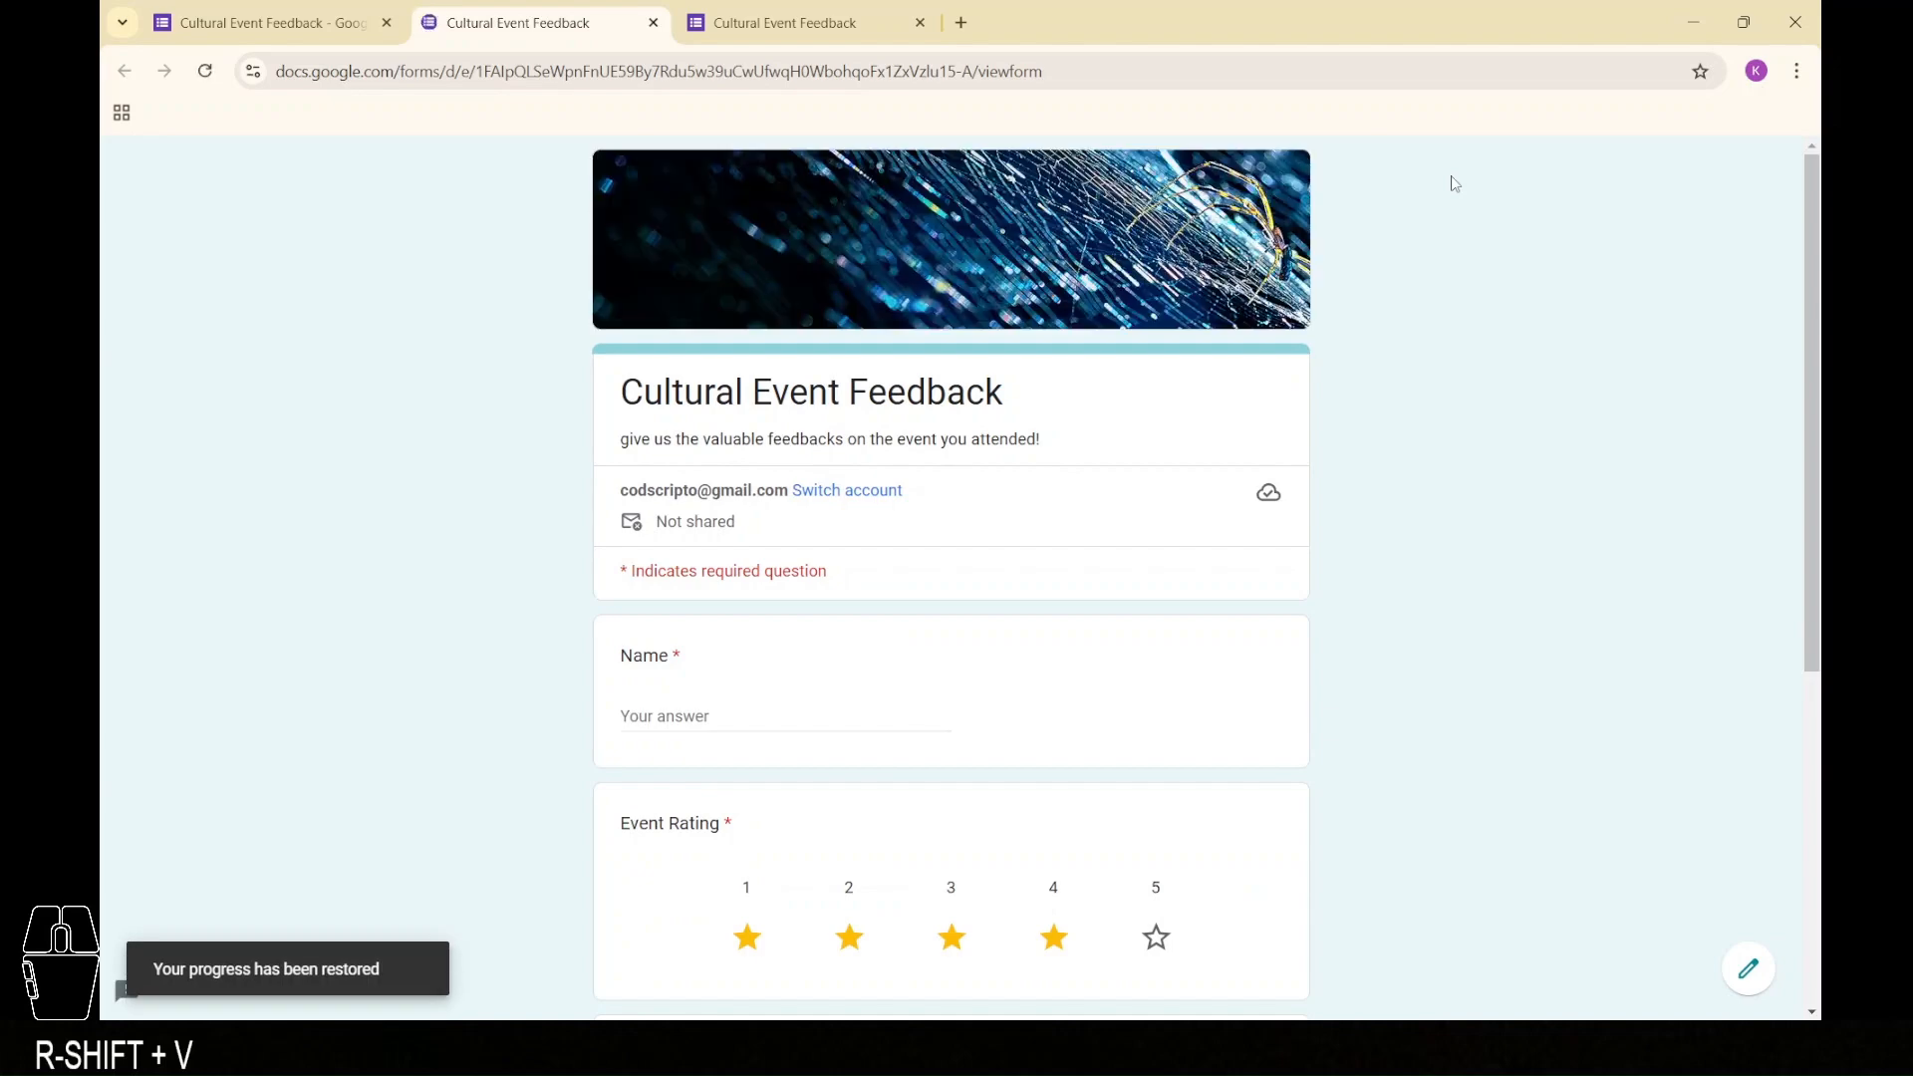
scroll(1452, 184, "down", 3)
scroll(1453, 183, "up", 3)
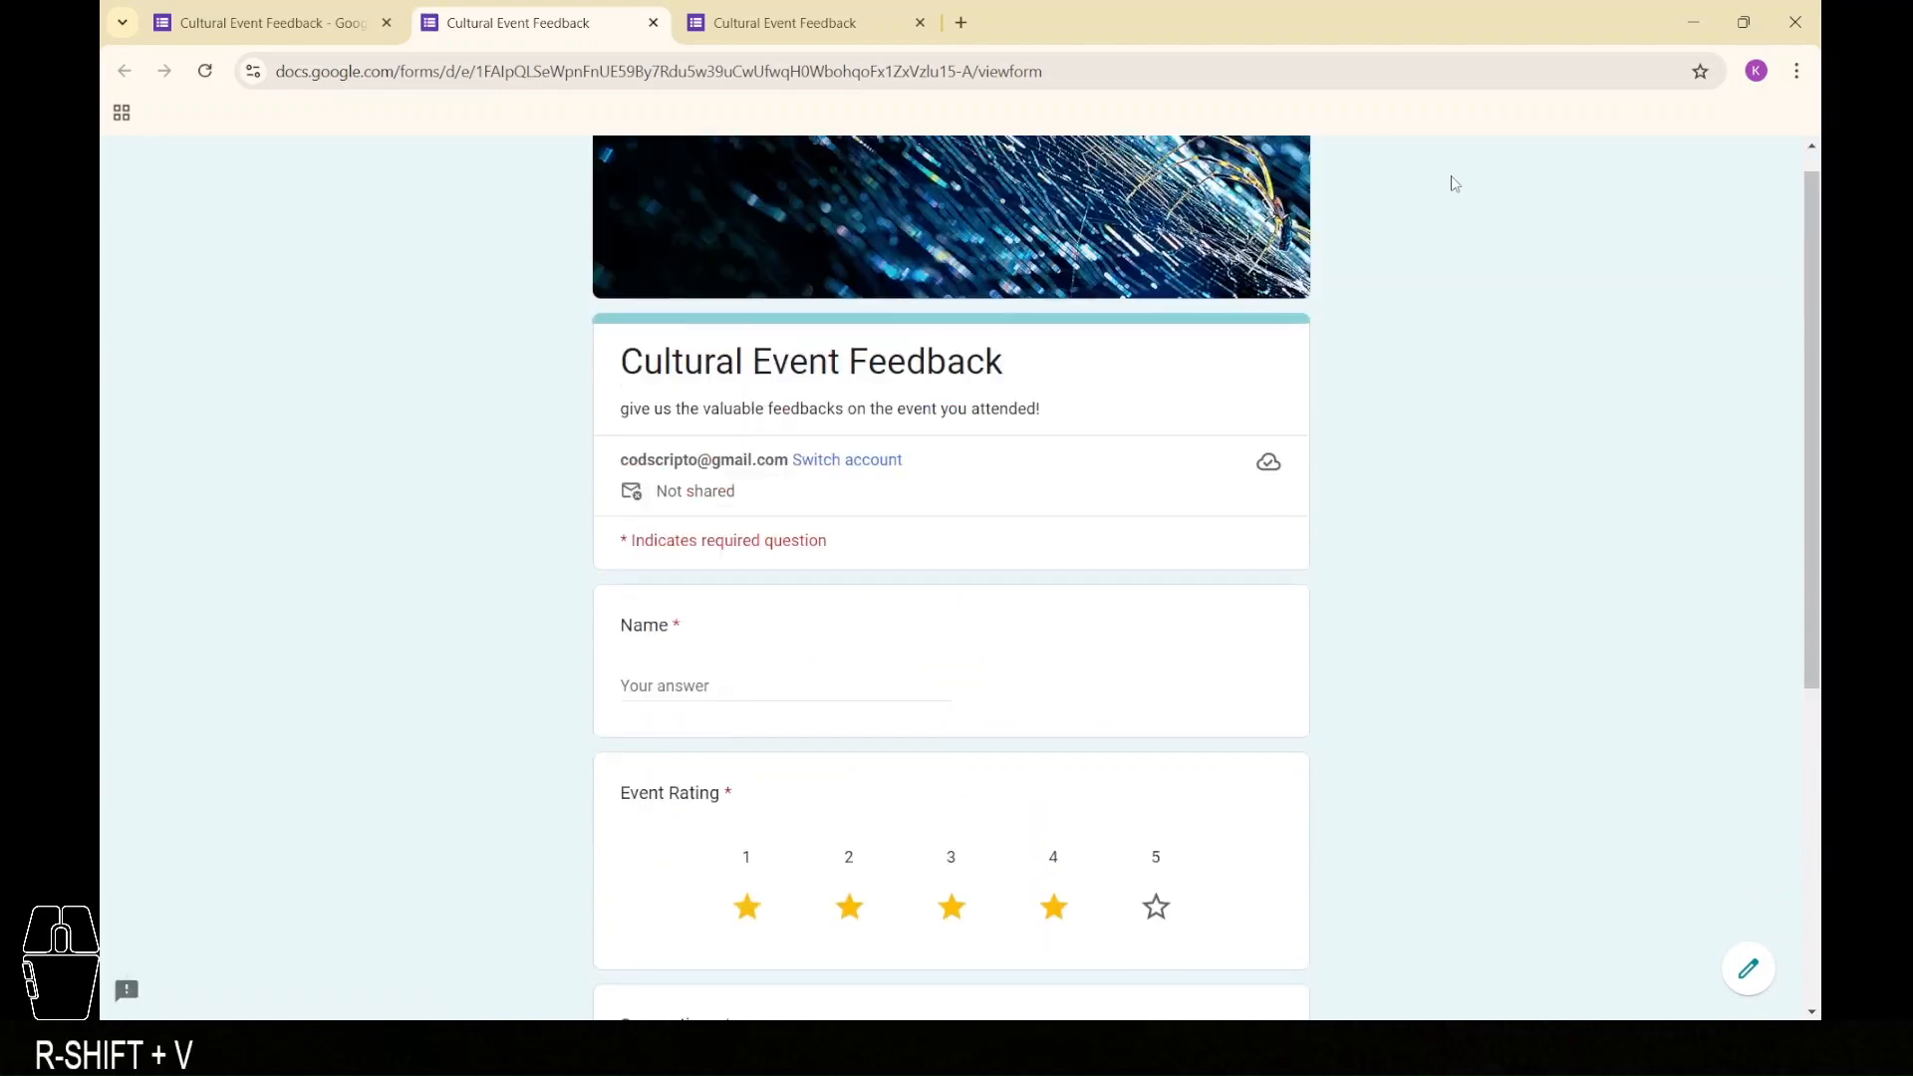
scroll(1453, 183, "down", 6)
scroll(1453, 183, "up", 5)
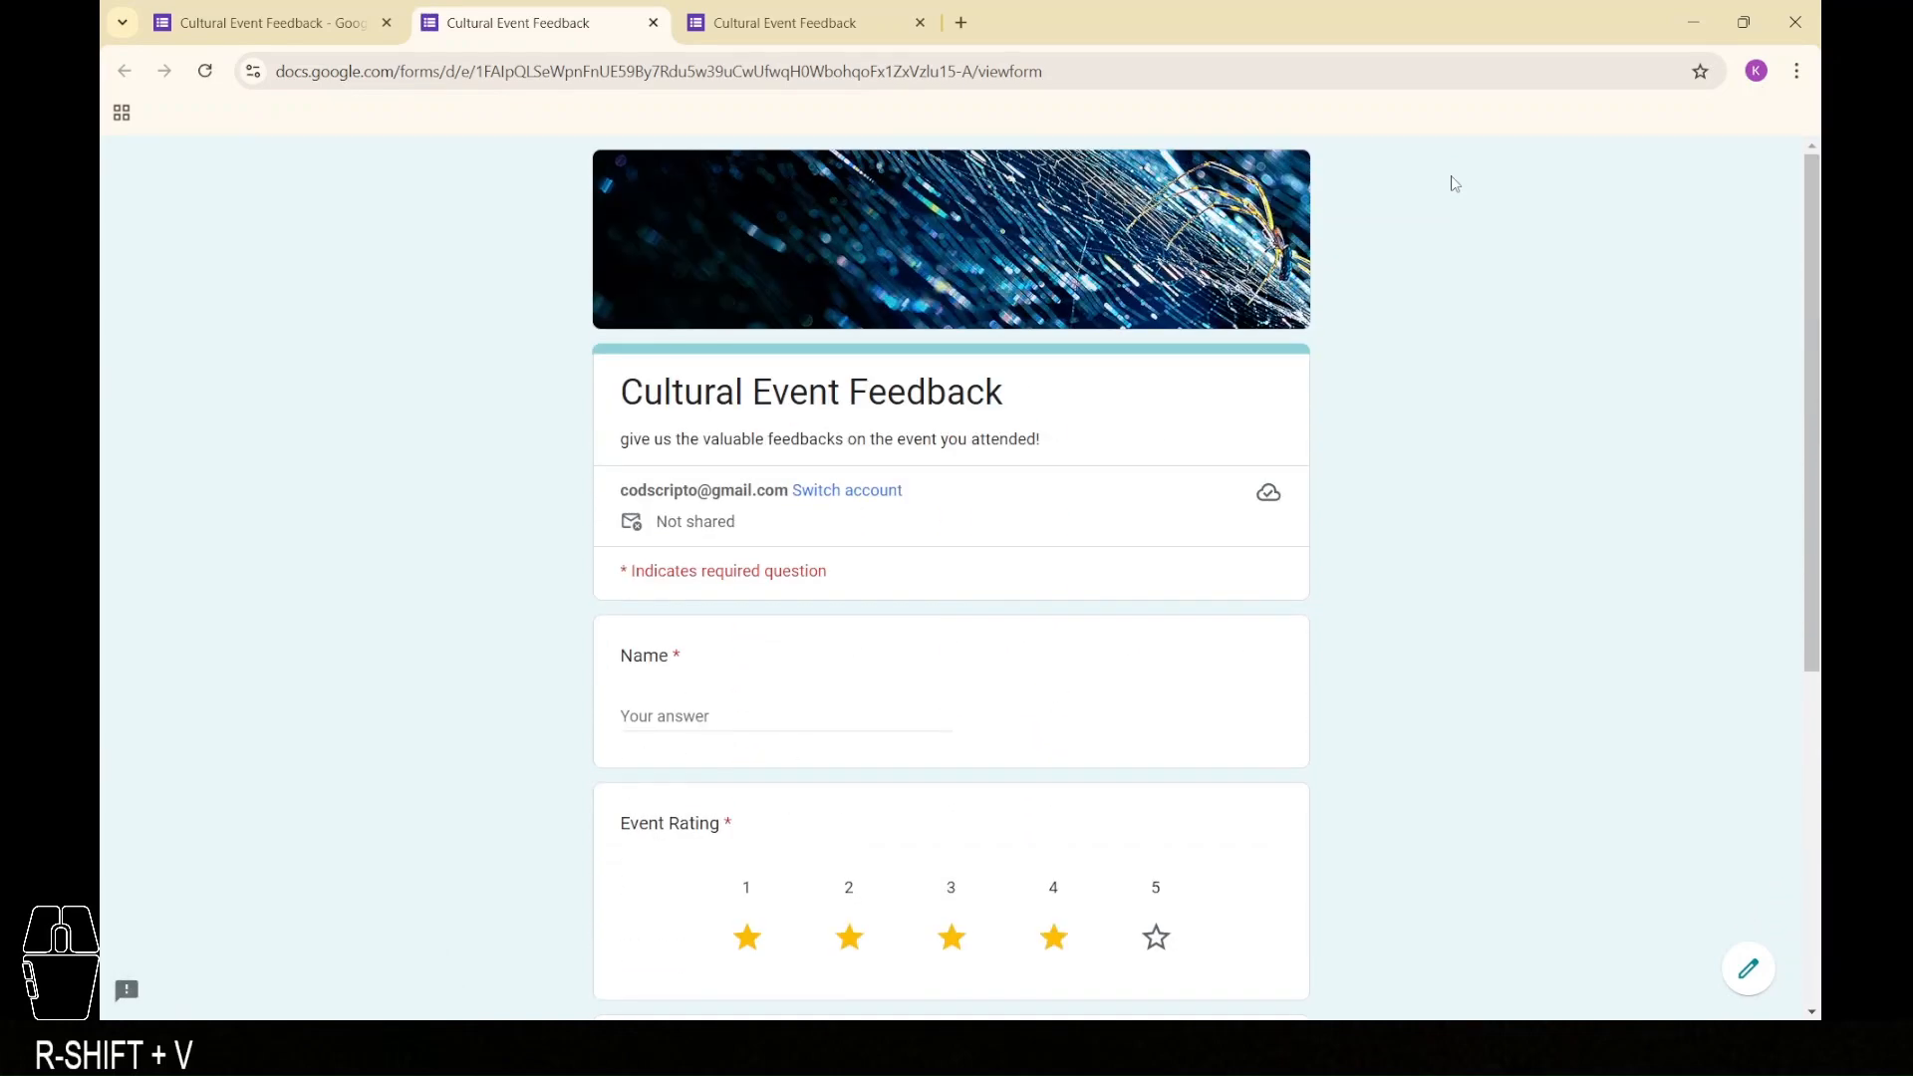
Return to the form editor and copy a shortened link for sharing the form
left_click(269, 22)
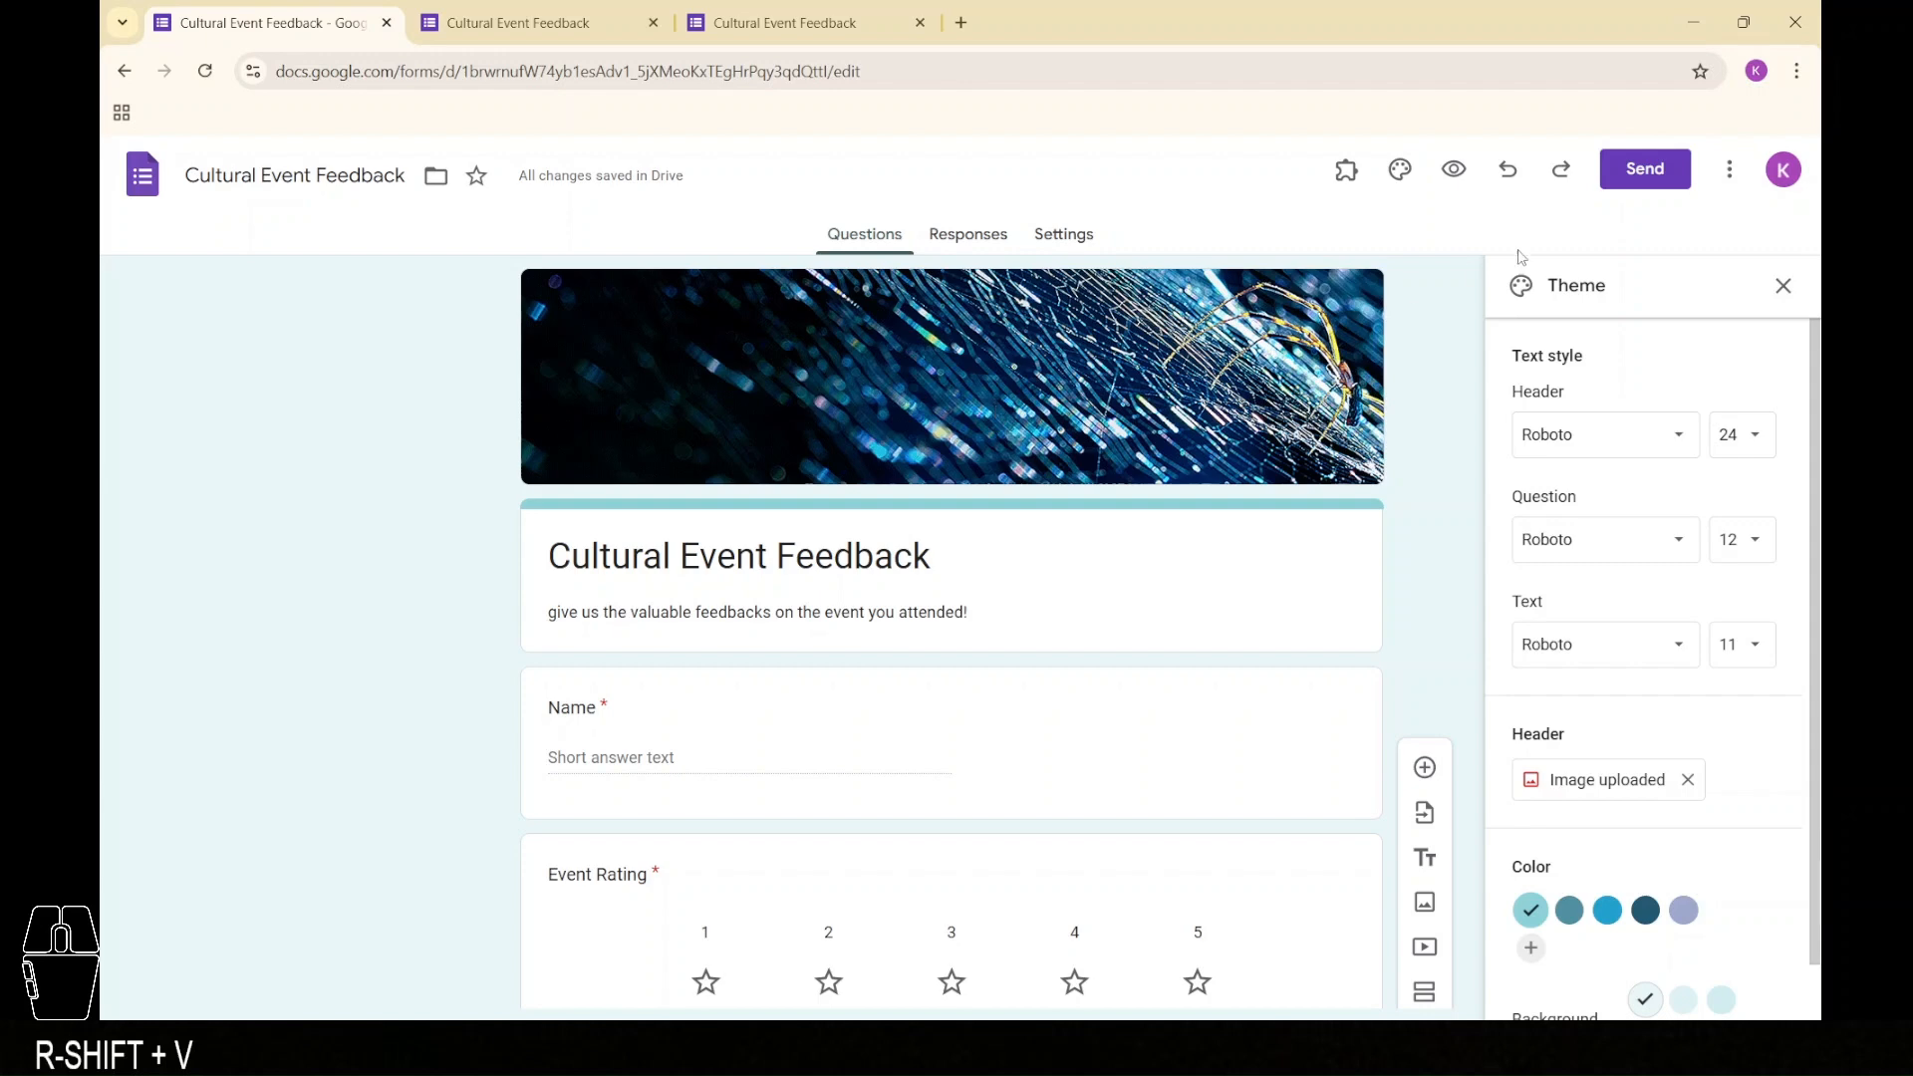
left_click(1630, 190)
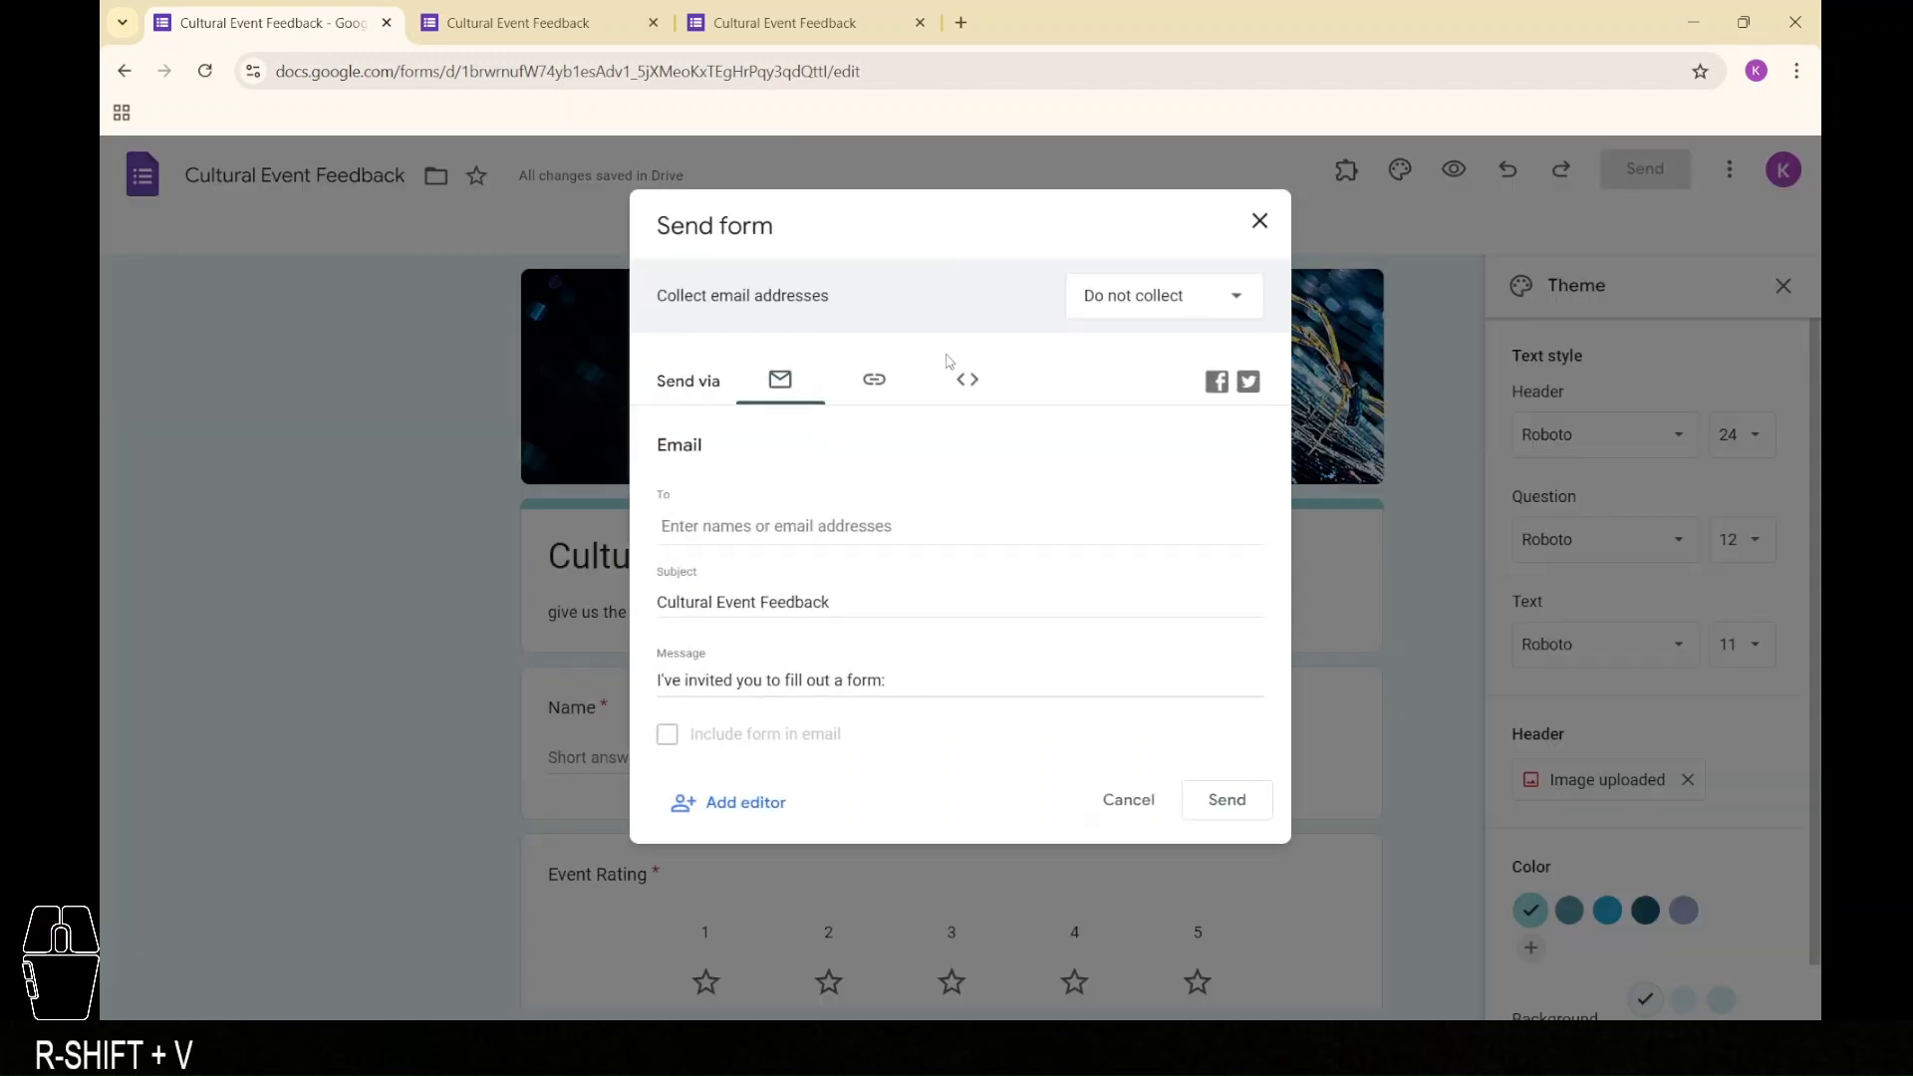
left_click(874, 379)
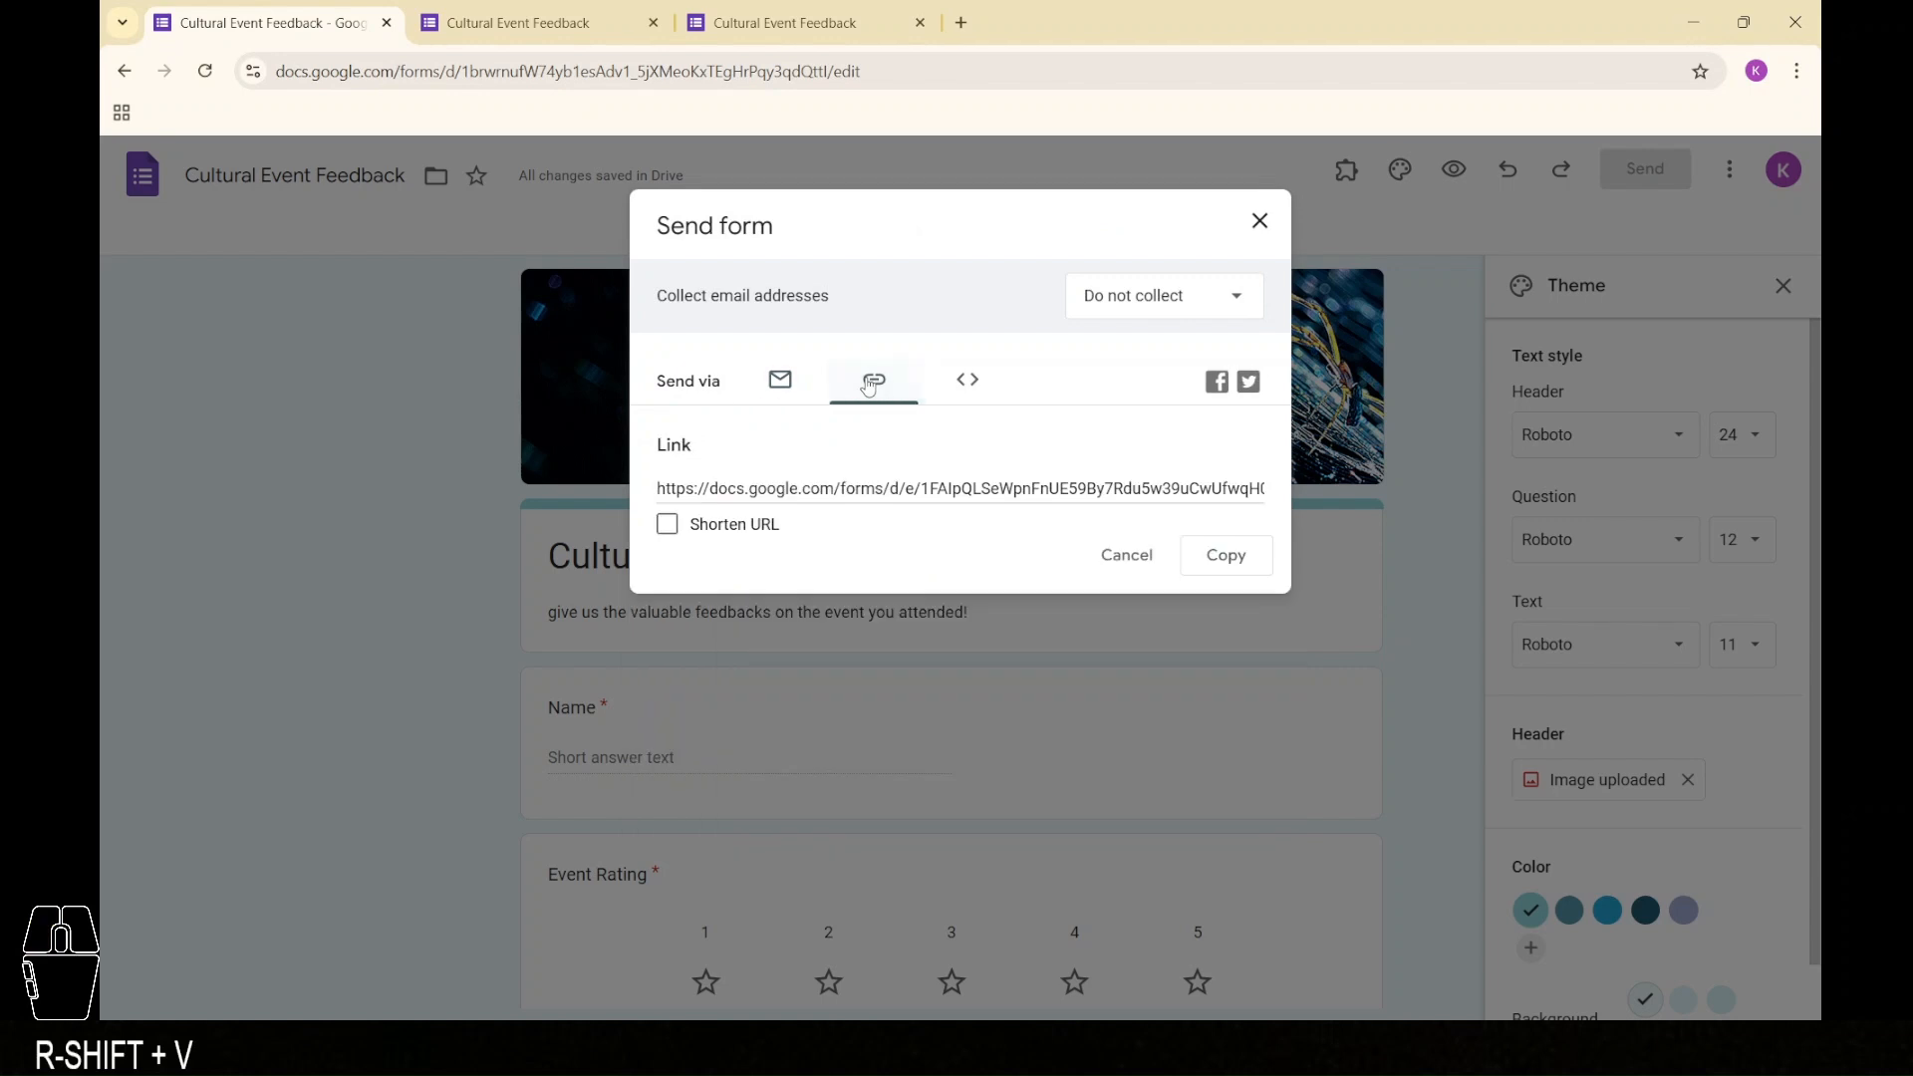
left_click(669, 528)
left_click(1251, 561)
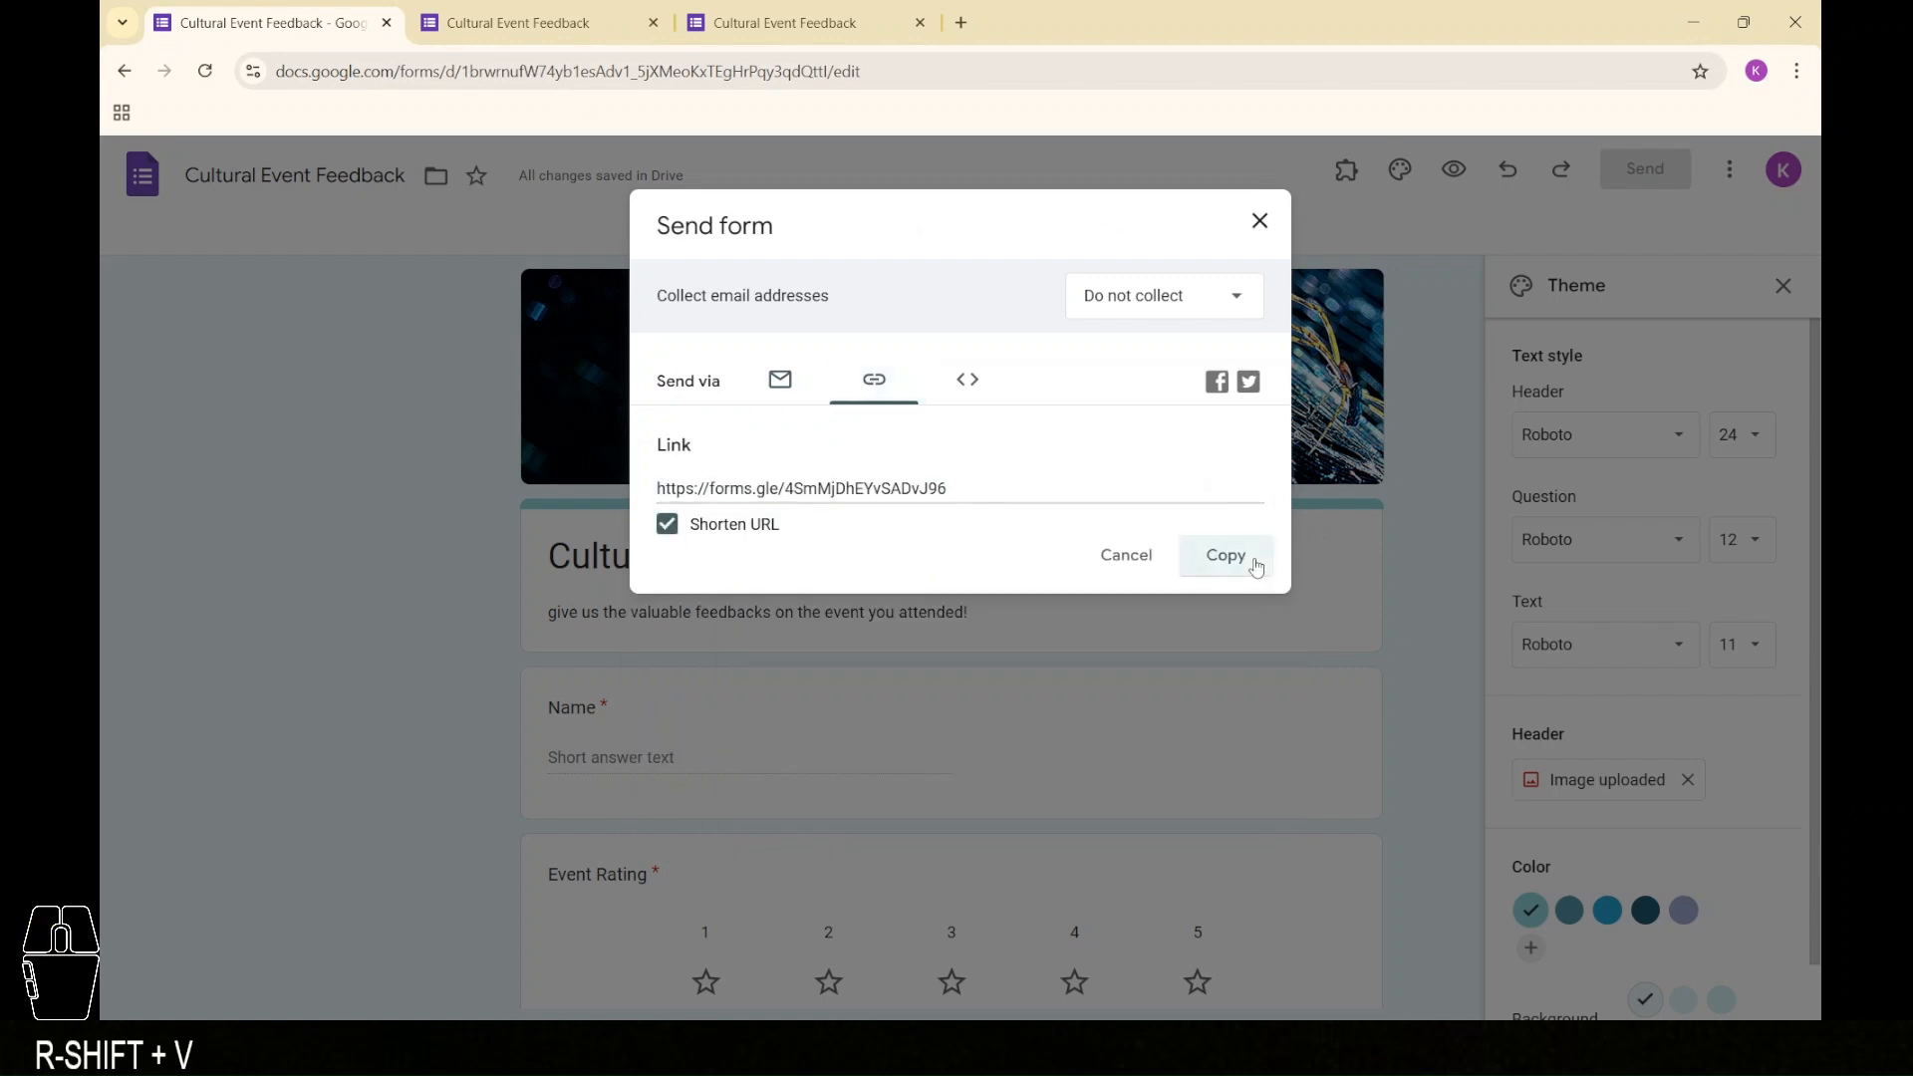